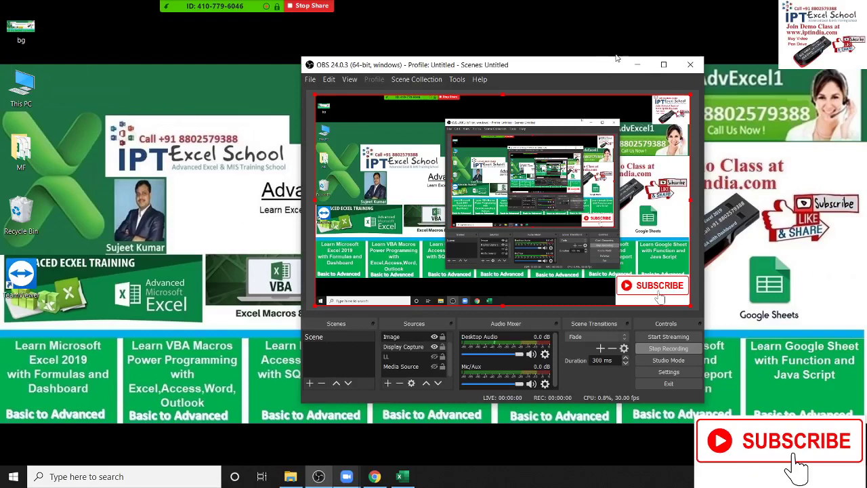
Minimise OBS Studio and bring the blank Excel workbook Book1 to the front
left_click(637, 65)
mouse_move(212, 22)
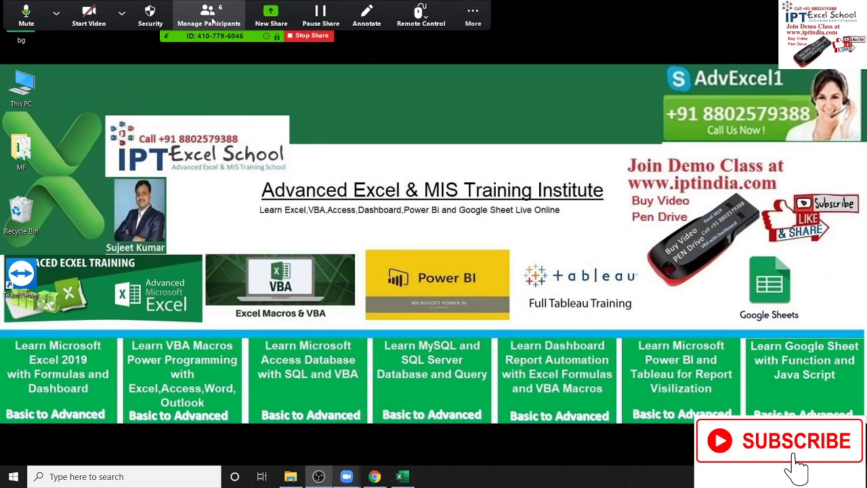
left_click(406, 469)
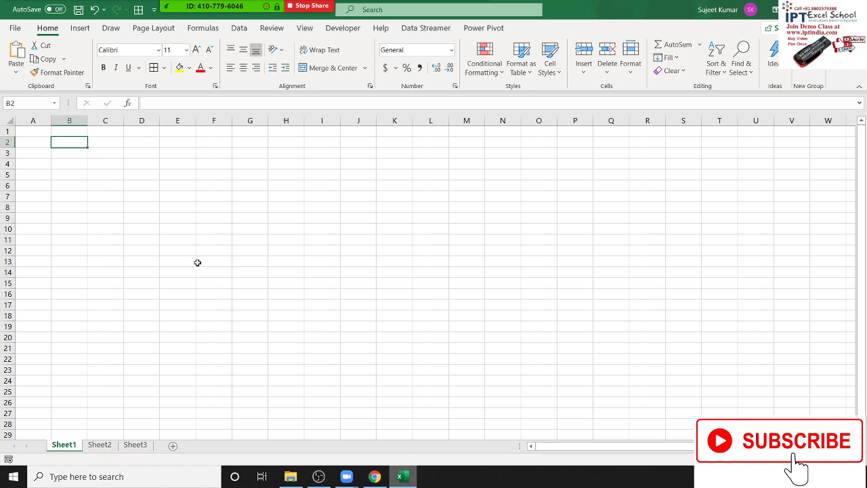
Enter 20 in B3 and 30 in C3
key("Down")
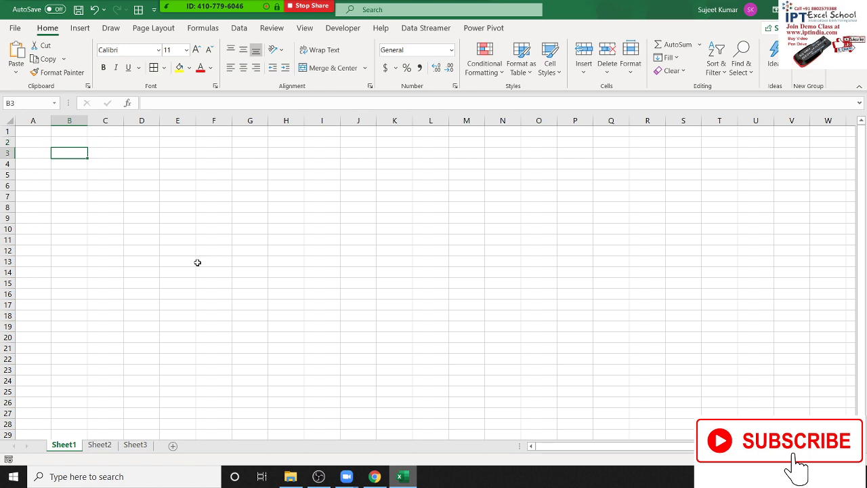
type("2")
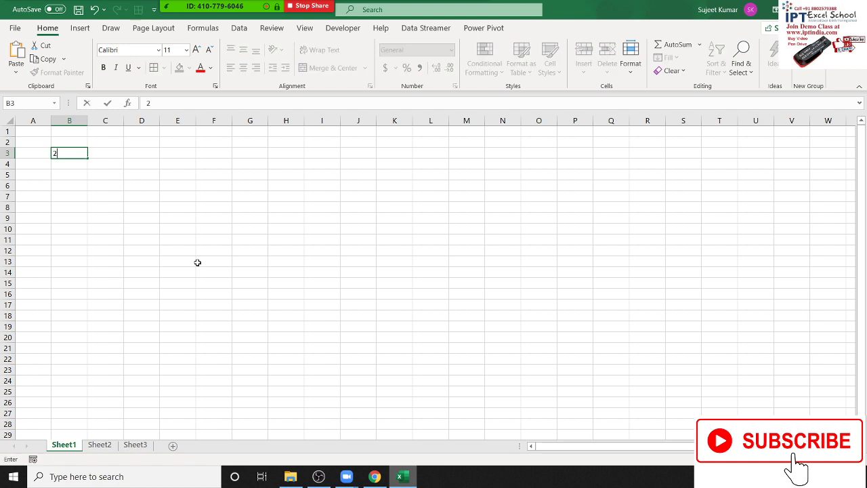
type("0")
key("Tab")
type("30")
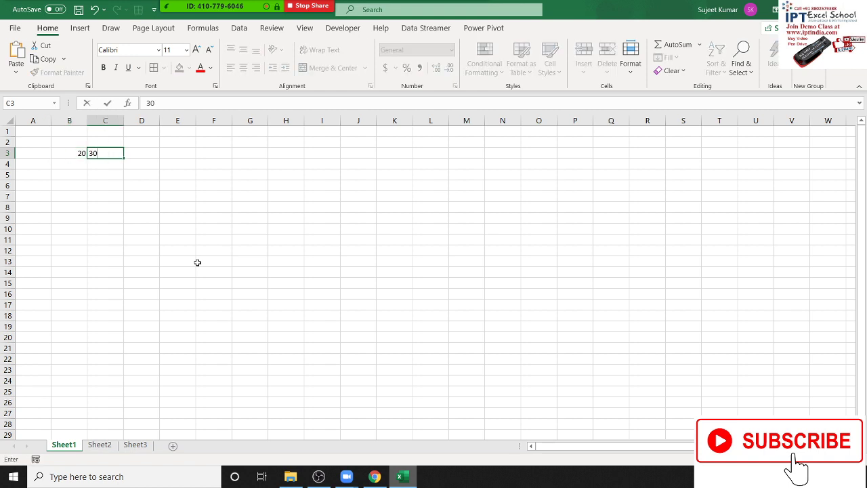
key("Return")
Total B3:C3 in D3 with =SUM(B3:C3)
key("Up")
key("Right")
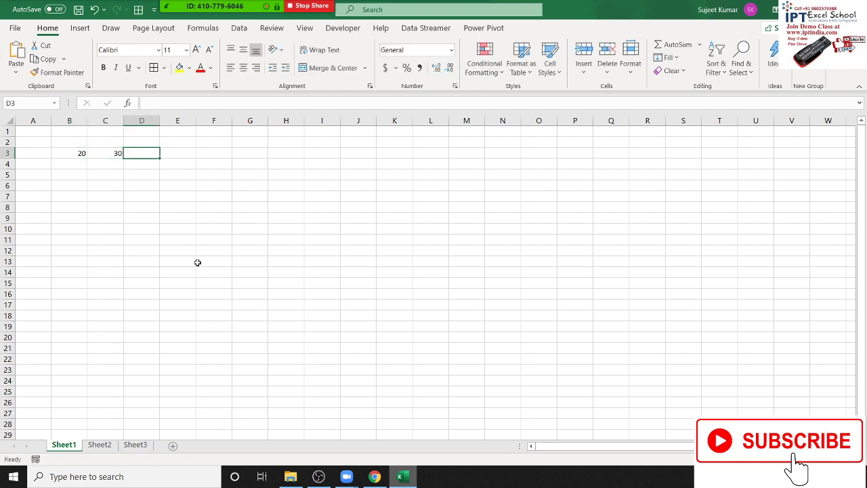
type("=sum")
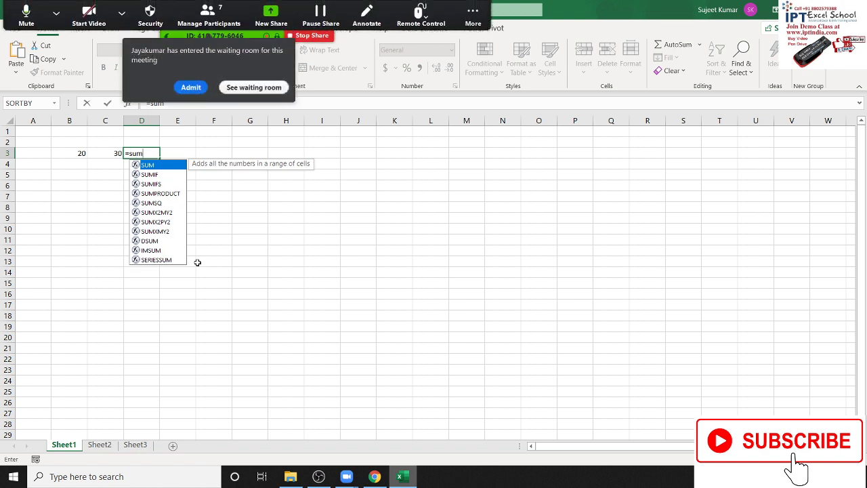
key("Tab")
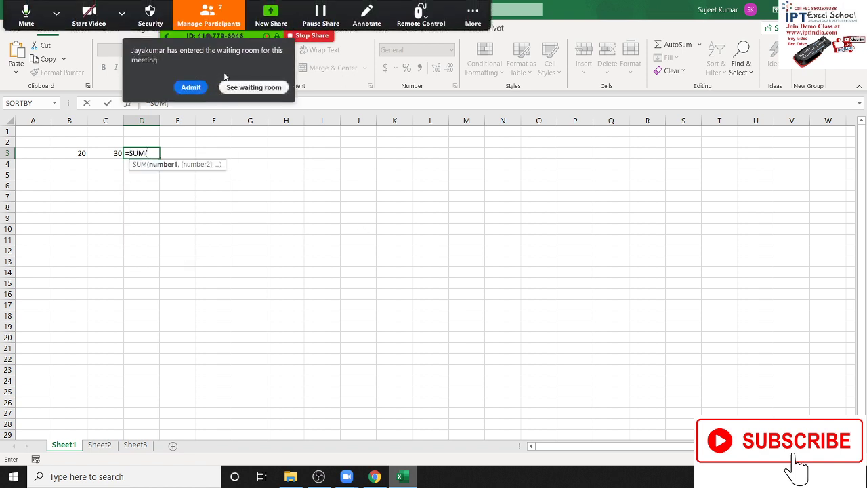
left_click(191, 87)
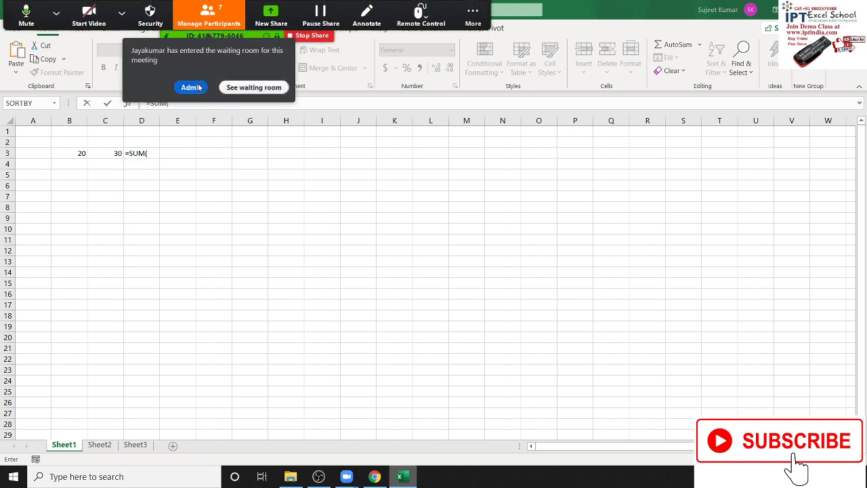
left_click(76, 152)
left_click_drag(75, 151, 117, 145)
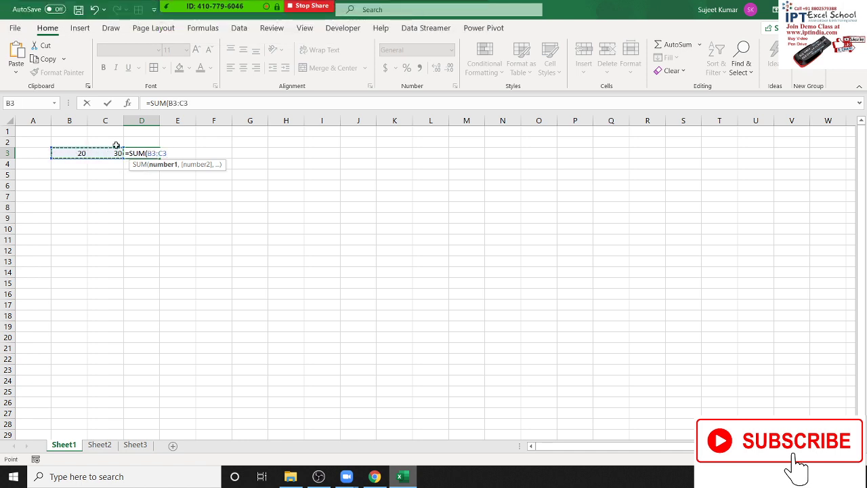
key("Return")
Add the same two cells in D4 with =B3+C3
key("Up")
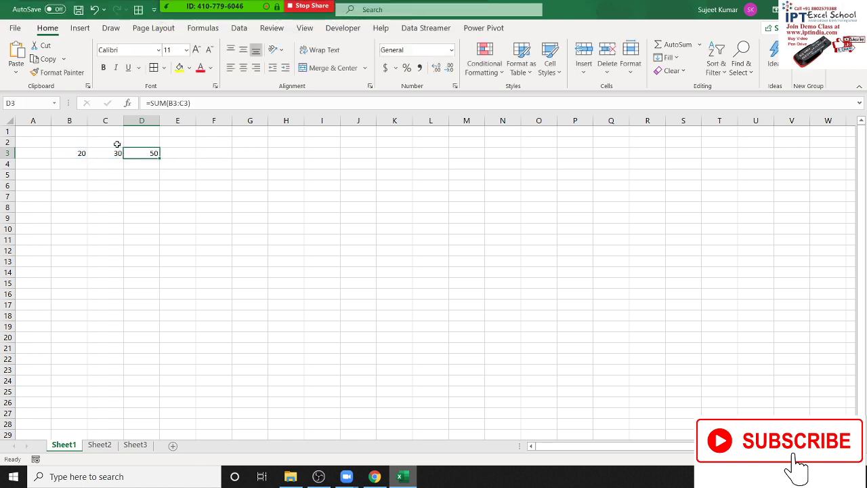
key("Down")
type("=")
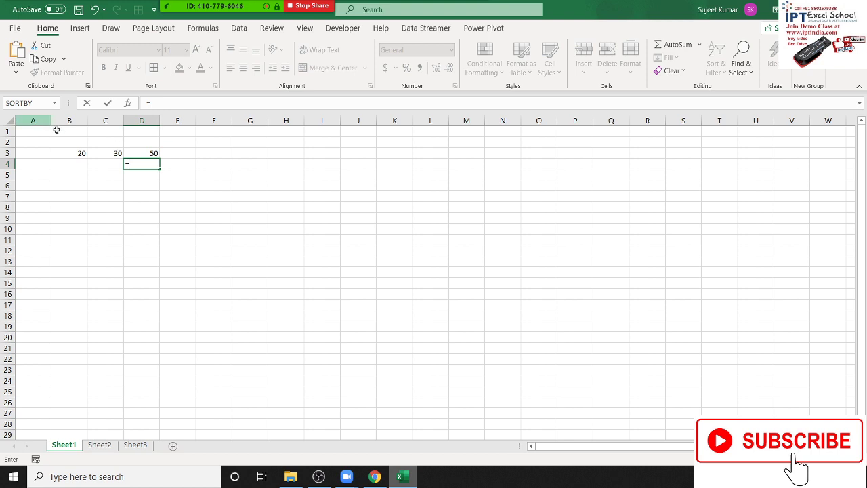
left_click(82, 153)
type("+")
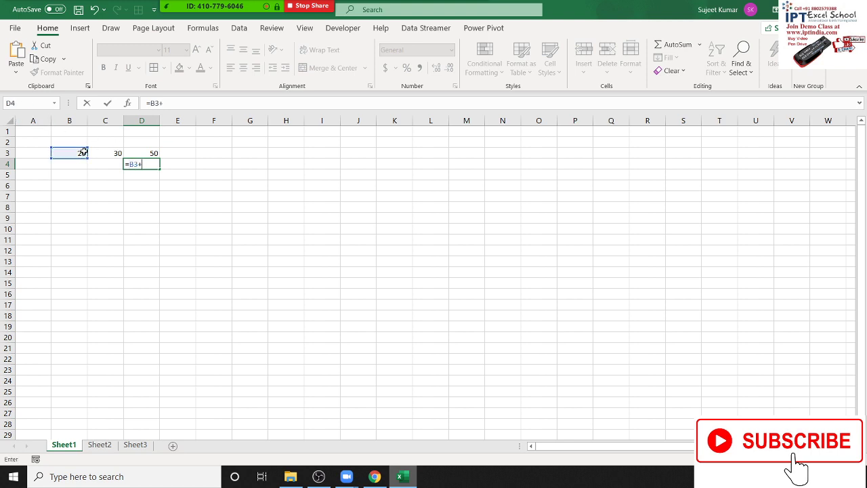
left_click(115, 152)
key("Return")
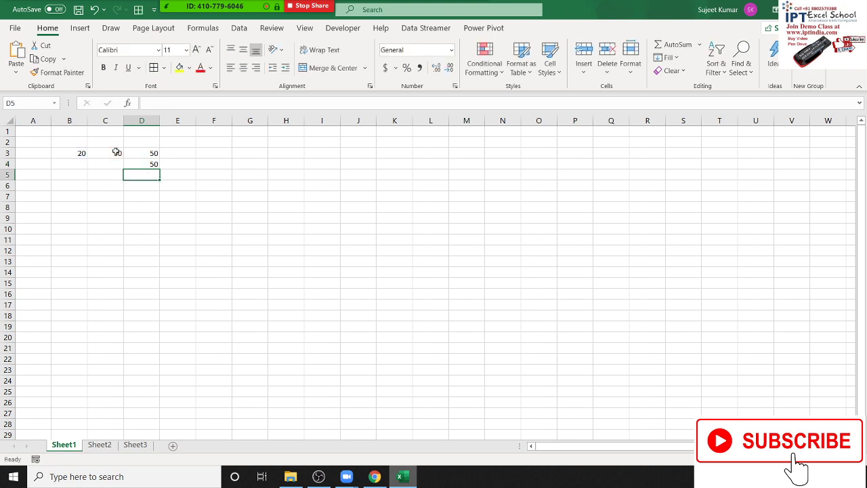
Inspect the D3 and D4 formulas with F2, leaving both unchanged
key("Up")
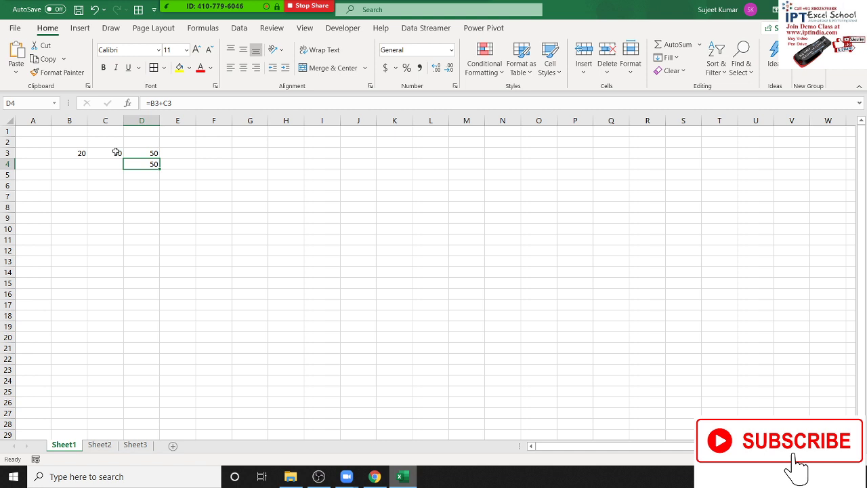
key("Up")
key("F2")
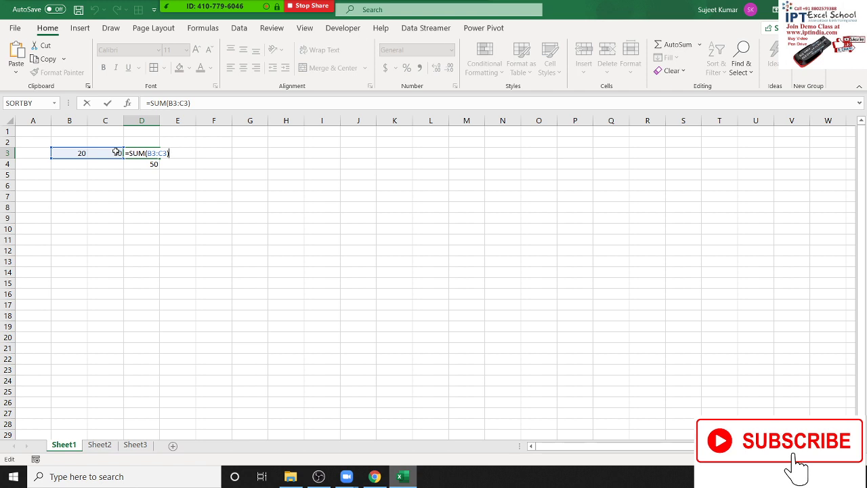
key("Return")
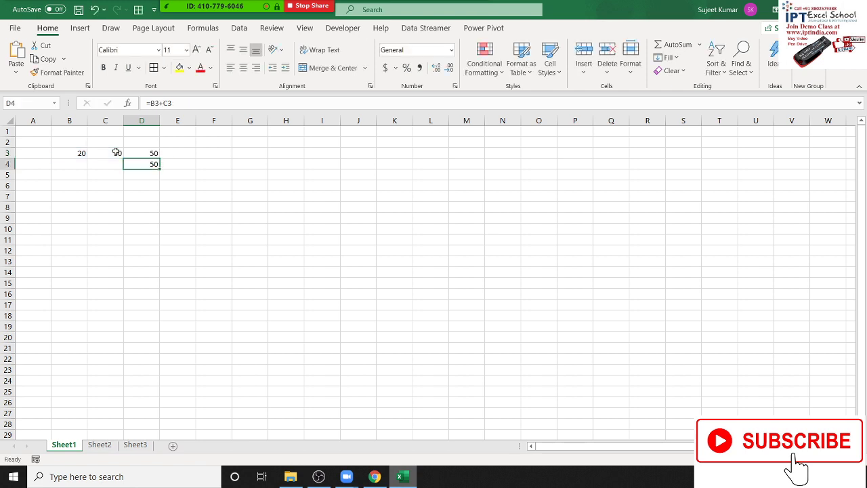
key("F2")
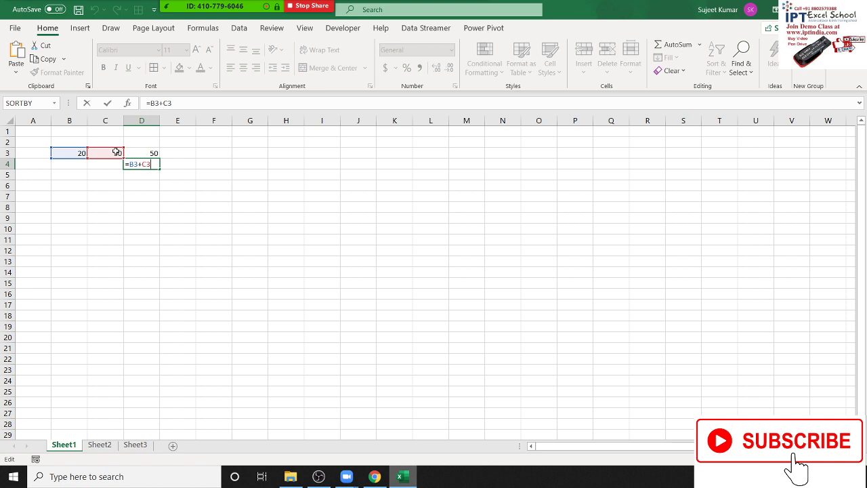
key("Escape")
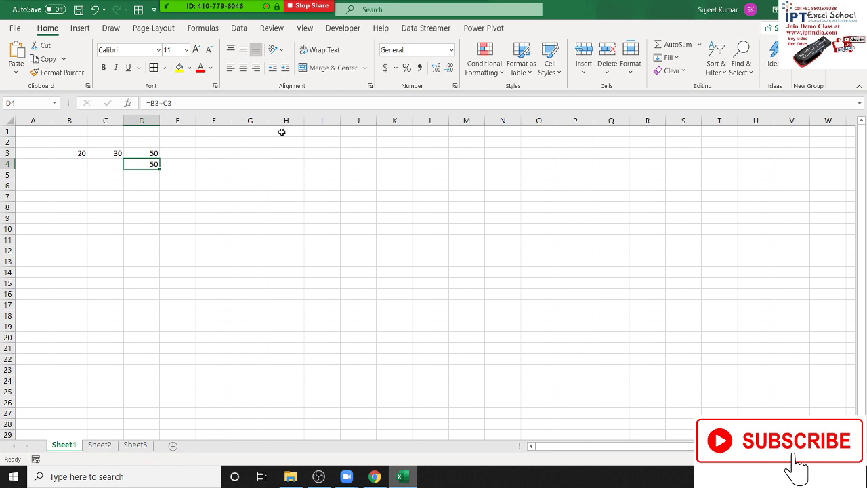
Enter the + sign in I1 and the - sign in I2
left_click(323, 132)
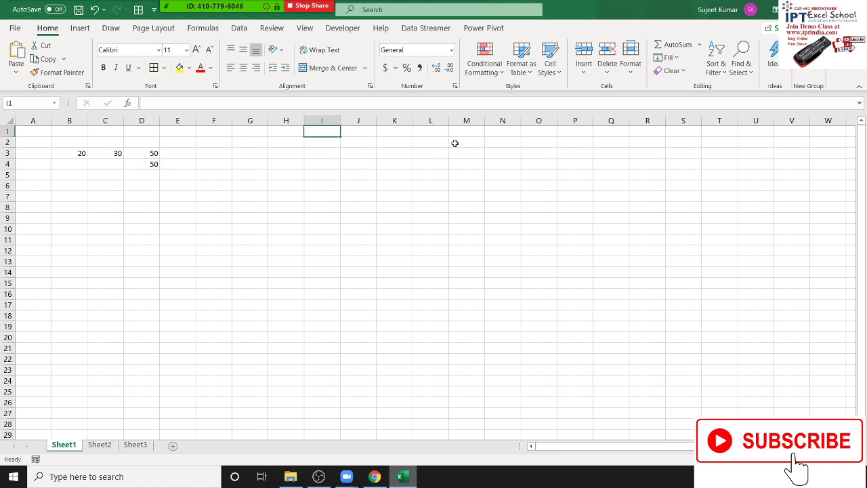
type("'=")
key("Return")
key("Up")
type("'+")
key("Return")
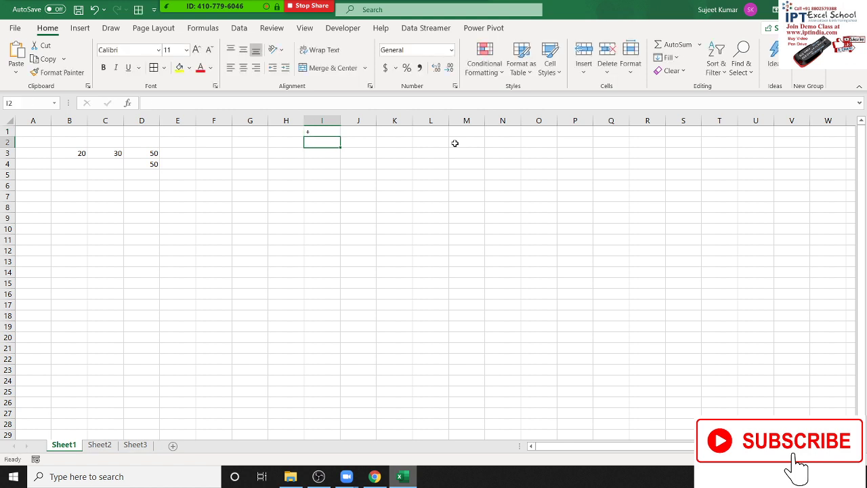
type("-")
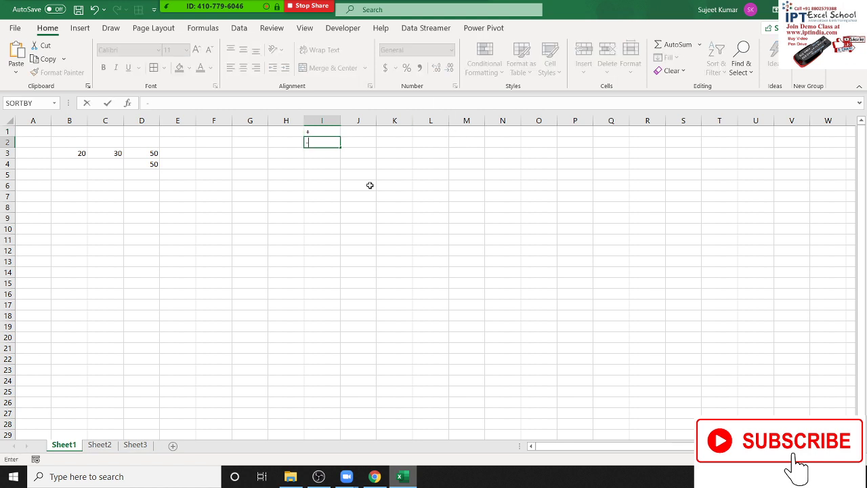
type("J")
key("BackSpace")
key("Return")
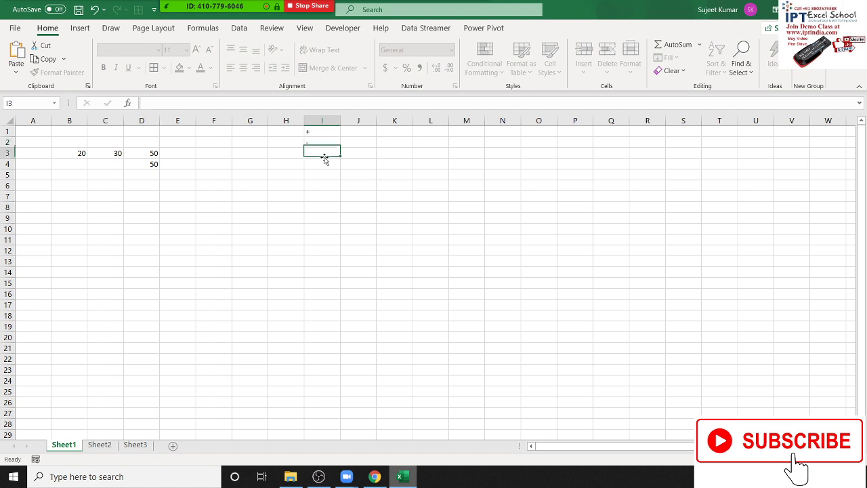
Enter the /, * and ^ signs in I3, I4 and I5
double_click(336, 153)
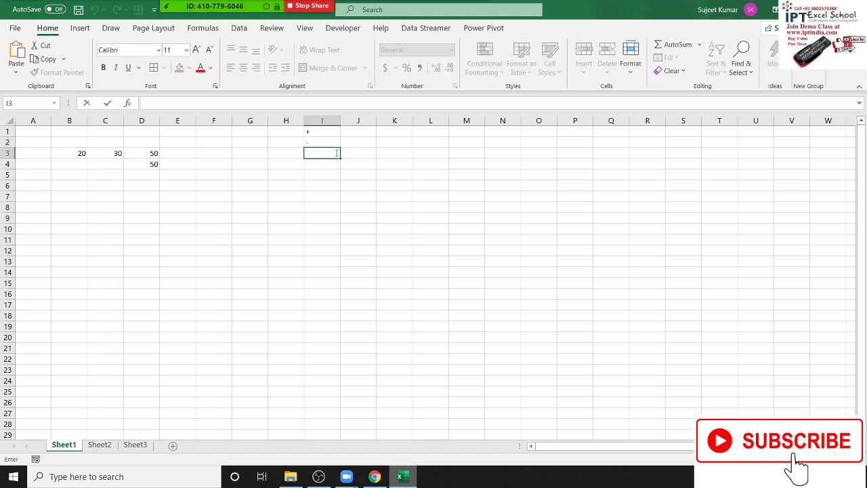
type("/")
key("Return")
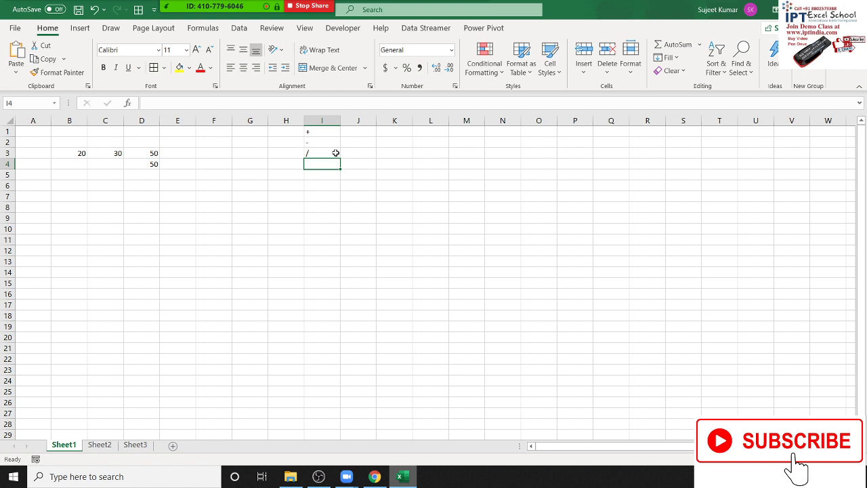
type("*")
key("Return")
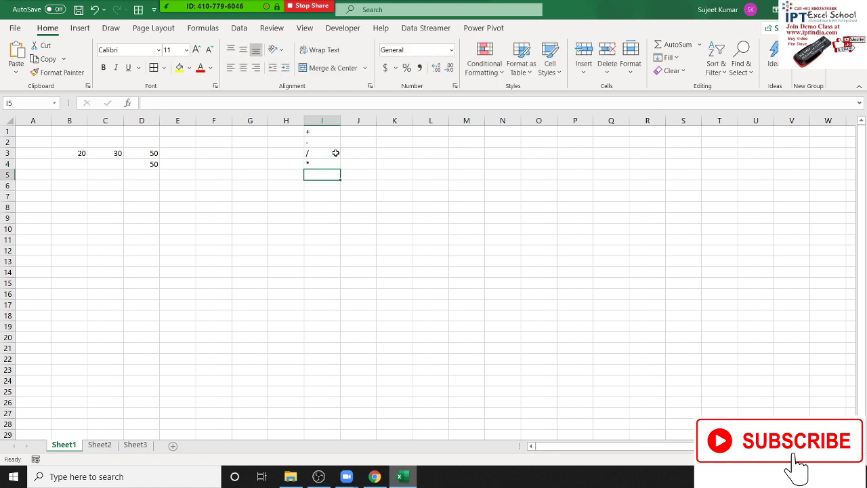
type("^")
key("Return")
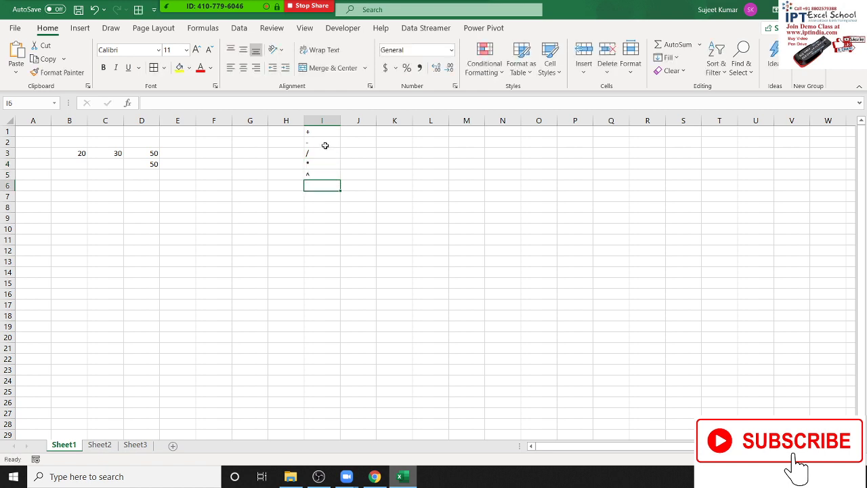
Select the operator list I1:I5
left_click_drag(309, 131, 314, 175)
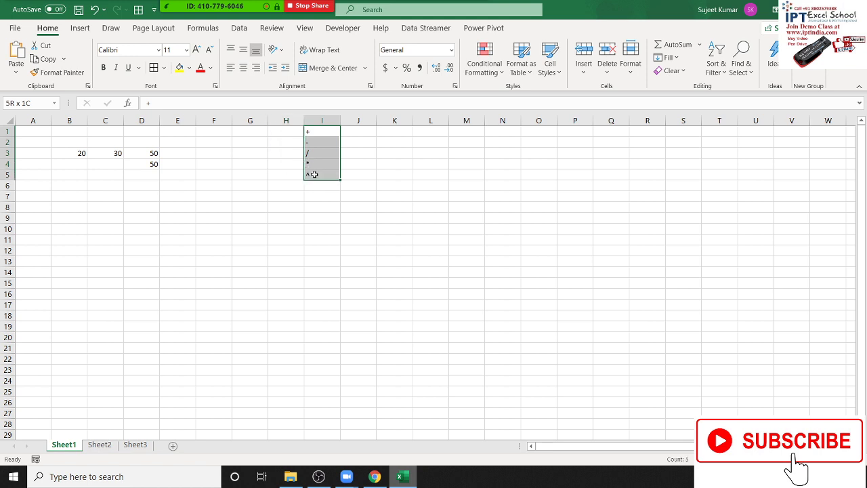
left_click(315, 175)
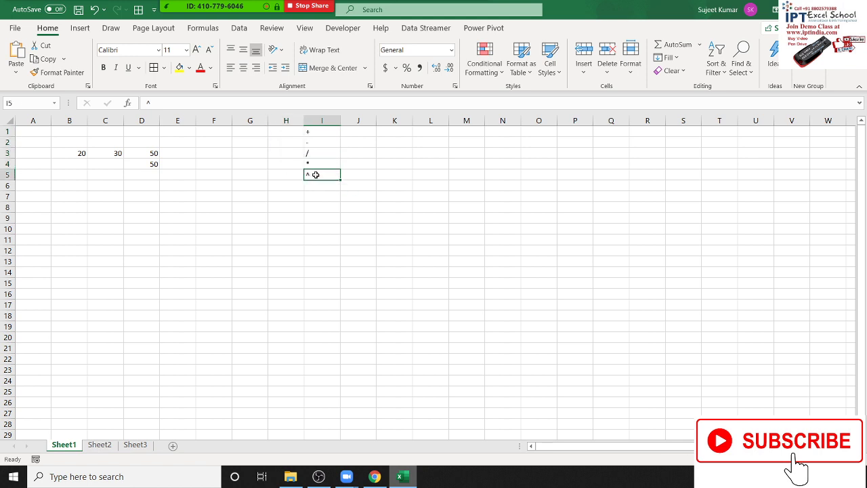
key("Up")
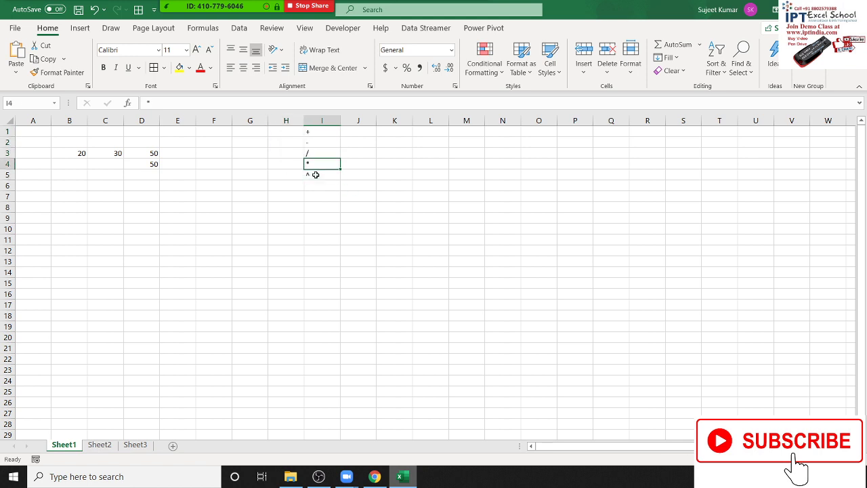
key("Up")
key("Up")
key("Up")
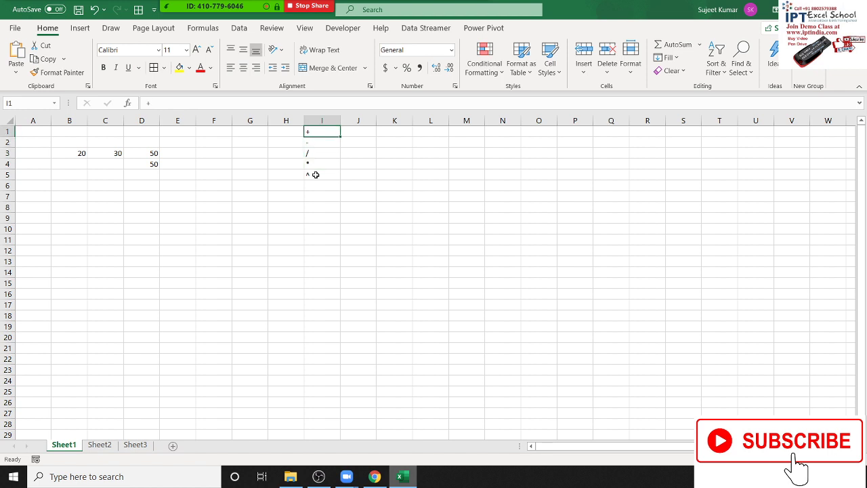
left_click(315, 175, "shift")
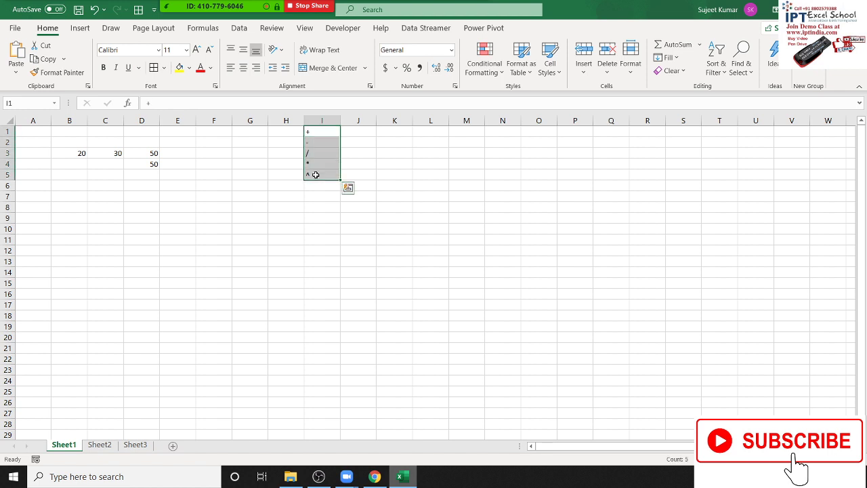
left_click(67, 191)
Label A6 and B6 with the headings Q1 and Q2
key("Left")
type("@")
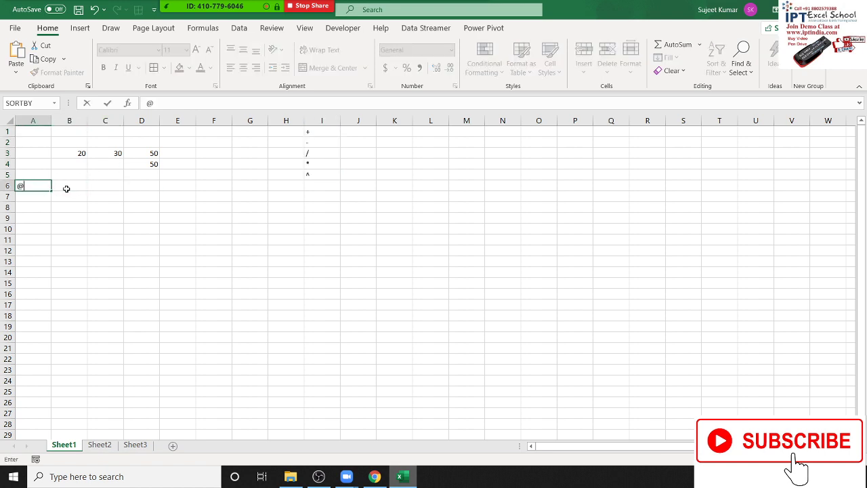
key("Escape")
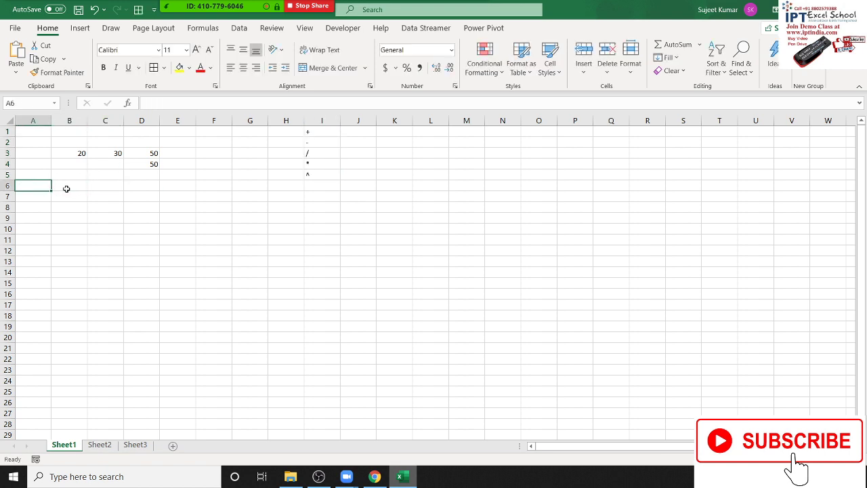
type("Q1")
key("Tab")
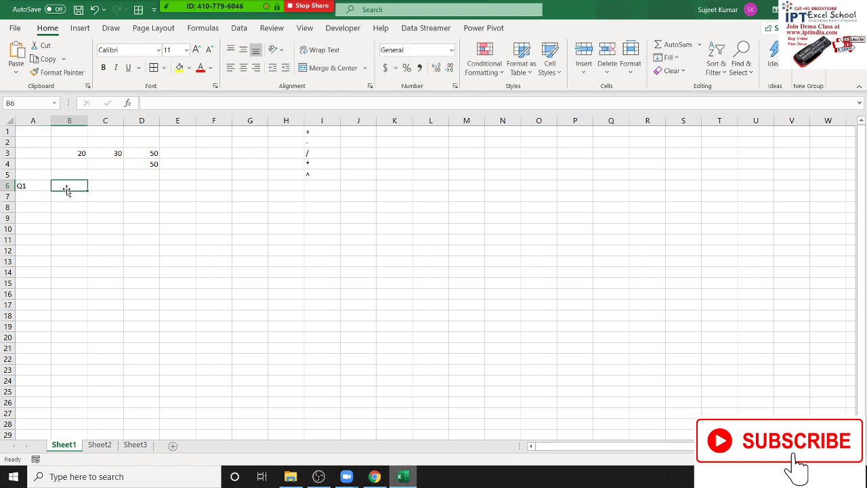
type("Q2")
key("Return")
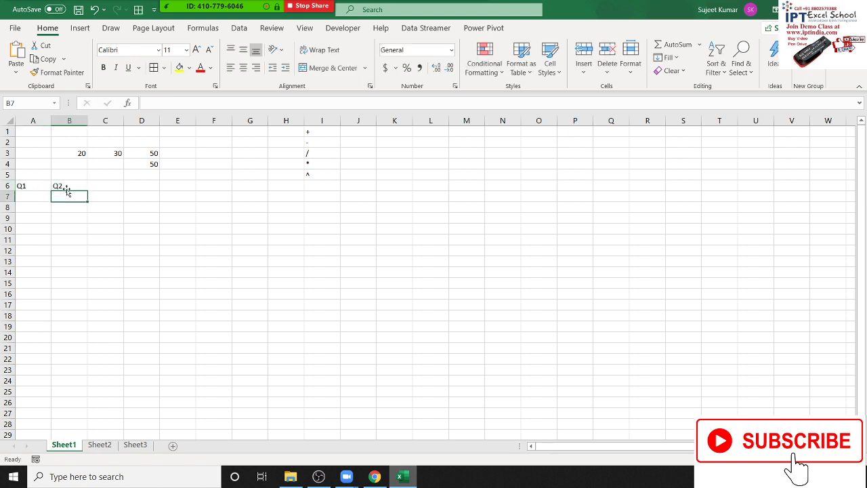
Enter 150 in A7 and 158 in B7
key("Left")
type("150")
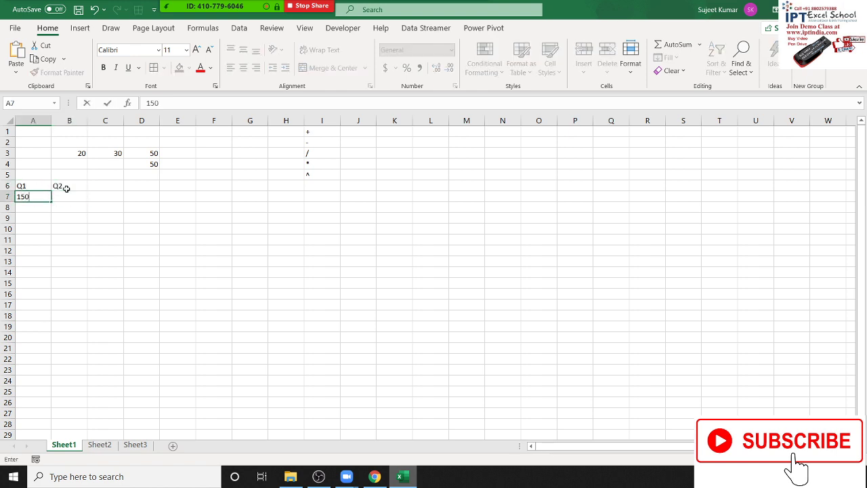
key("Tab")
type("1")
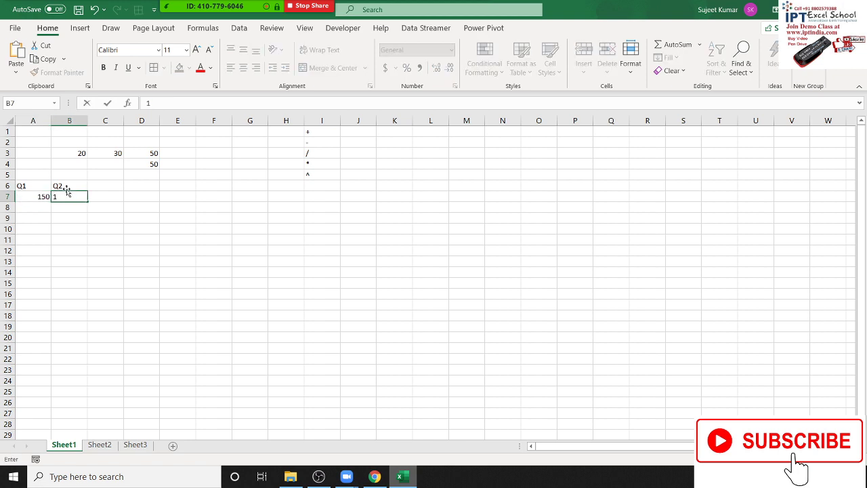
type("58")
key("Return")
Add the heading GR in C6
key("Up")
key("Right")
key("Up")
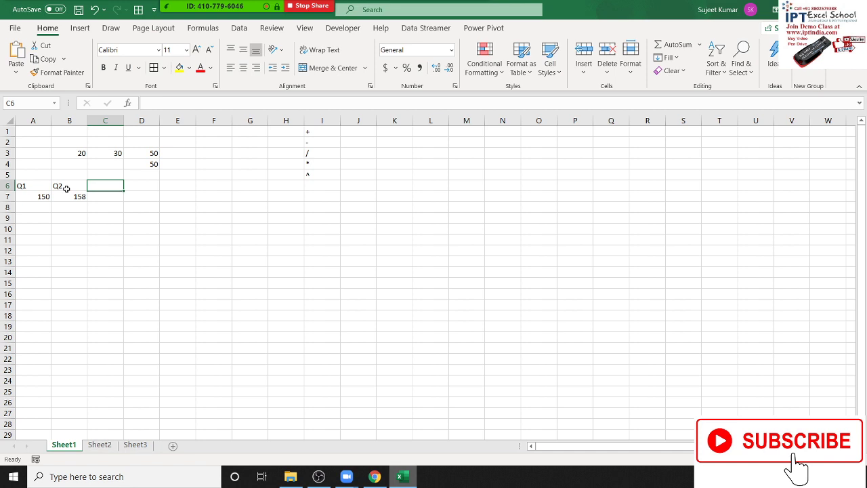
type("GR")
key("Return")
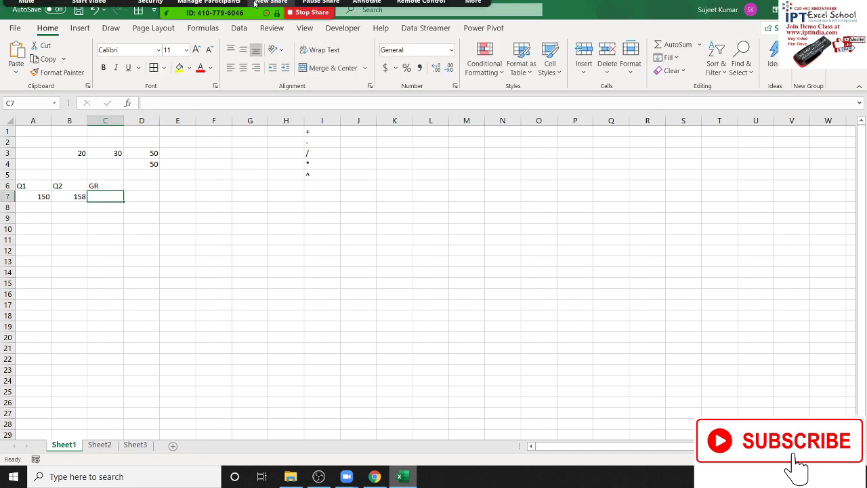
Unmute the third participant in Zoom's participant list, then close the list
left_click(209, 17)
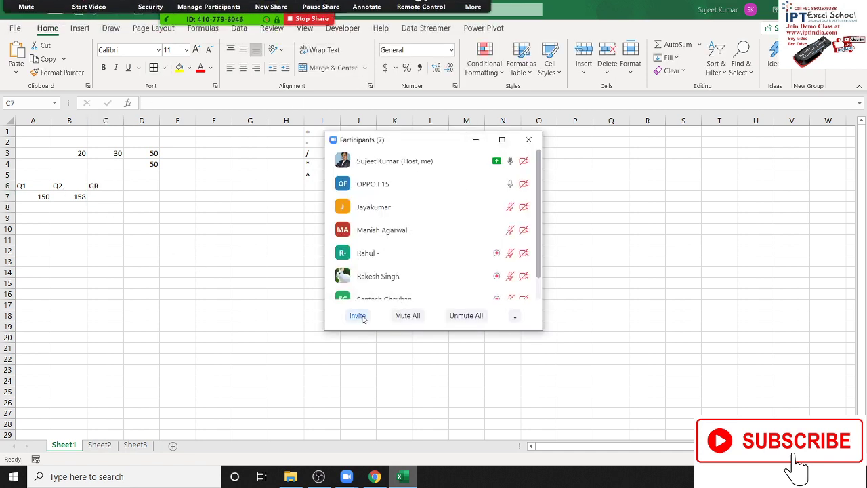
scroll(420, 237, "down", 1)
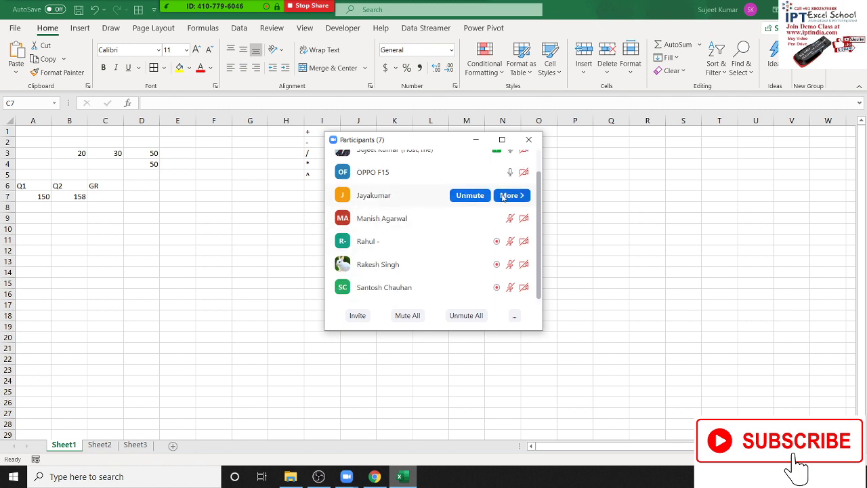
left_click(510, 195)
left_click(567, 241)
mouse_move(469, 197)
left_click(469, 200)
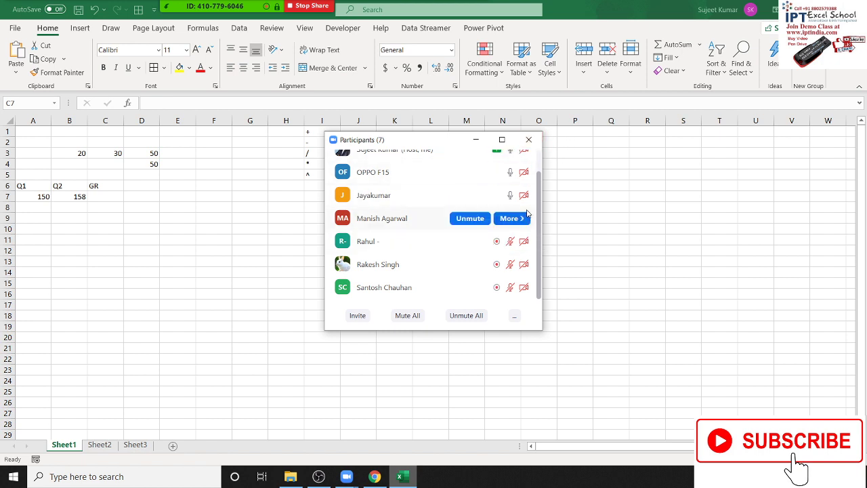
left_click(523, 221)
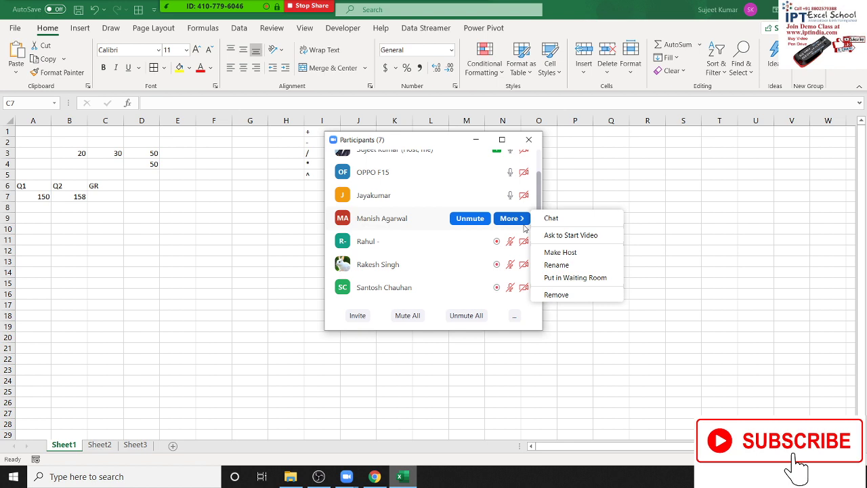
left_click(540, 188)
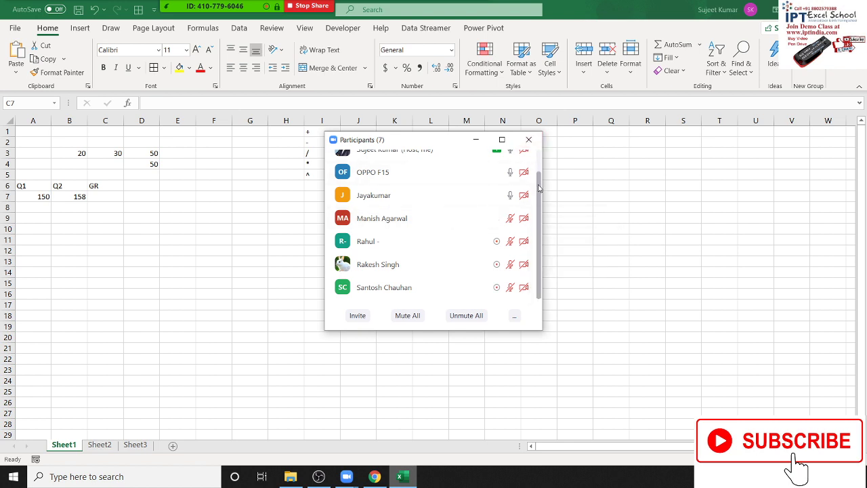
left_click(533, 140)
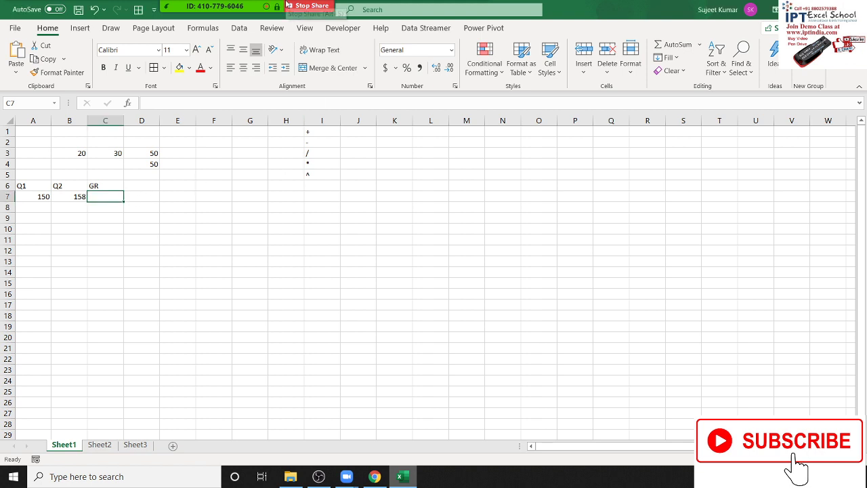
Handwrite (Q2 − Q1) over Q1 beside the data with Zoom's Draw annotation
mouse_move(288, 6)
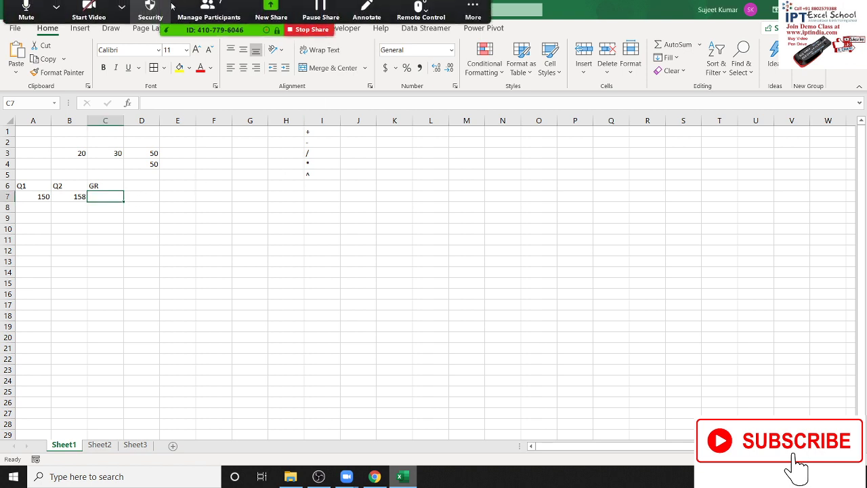
left_click(367, 19)
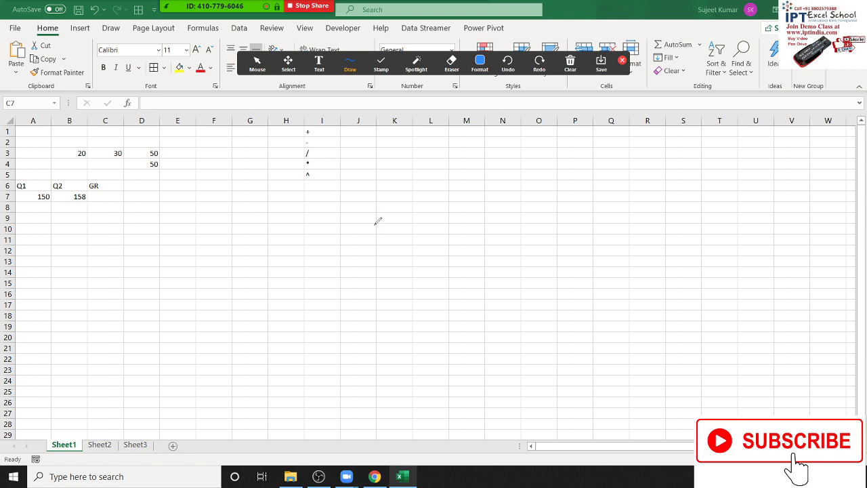
mouse_move(387, 183)
left_mouse_down()
mouse_move(406, 225)
mouse_move(497, 216)
mouse_move(541, 189)
left_mouse_up()
left_click_drag(585, 151, 656, 195)
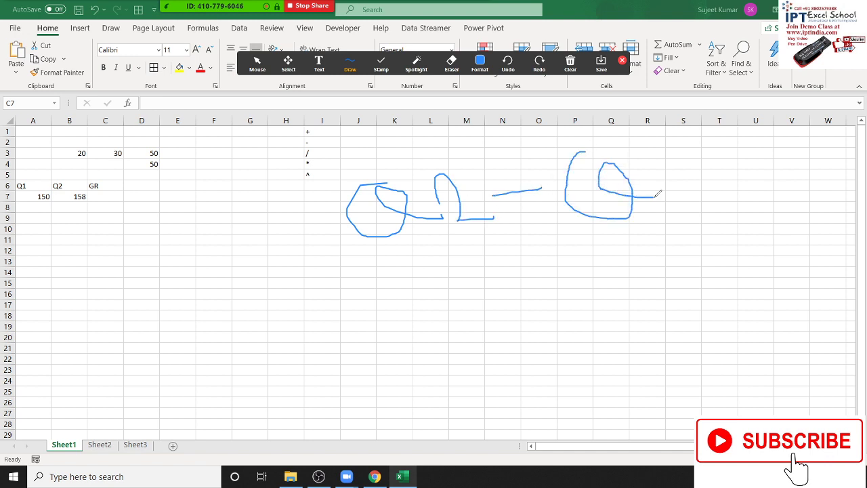
left_click_drag(652, 156, 671, 206)
left_click_drag(379, 287, 670, 232)
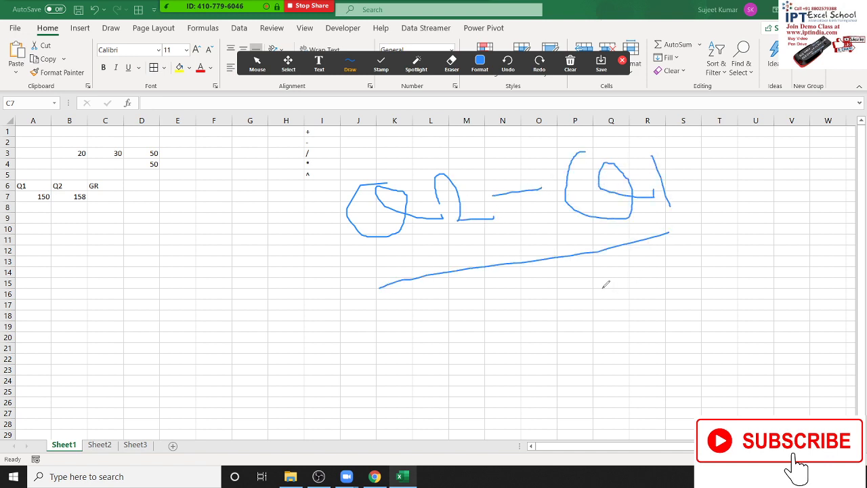
left_click_drag(600, 288, 666, 309)
left_click_drag(656, 263, 693, 343)
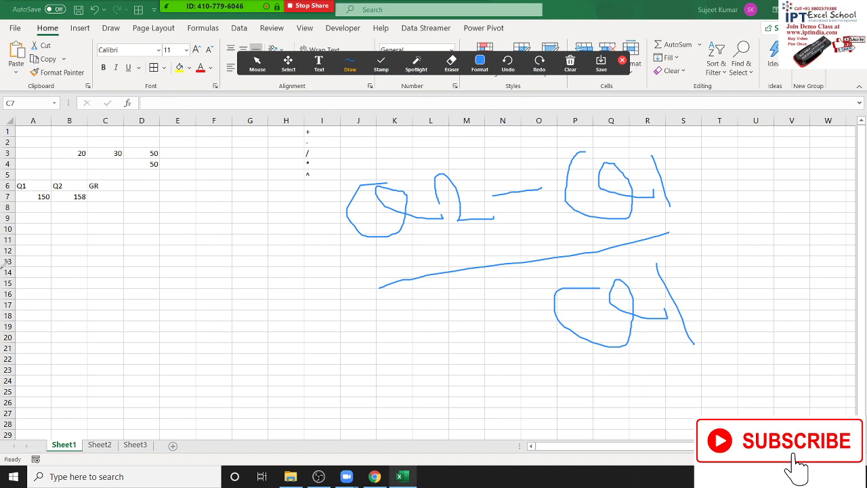
Enter =B7-A7/B7 in C7 under GR, which returns 157.0506
left_click(622, 61)
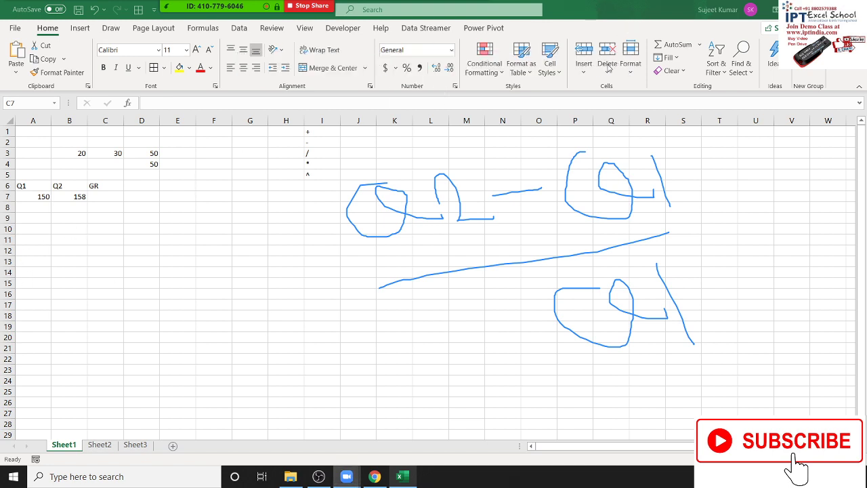
left_click(109, 204)
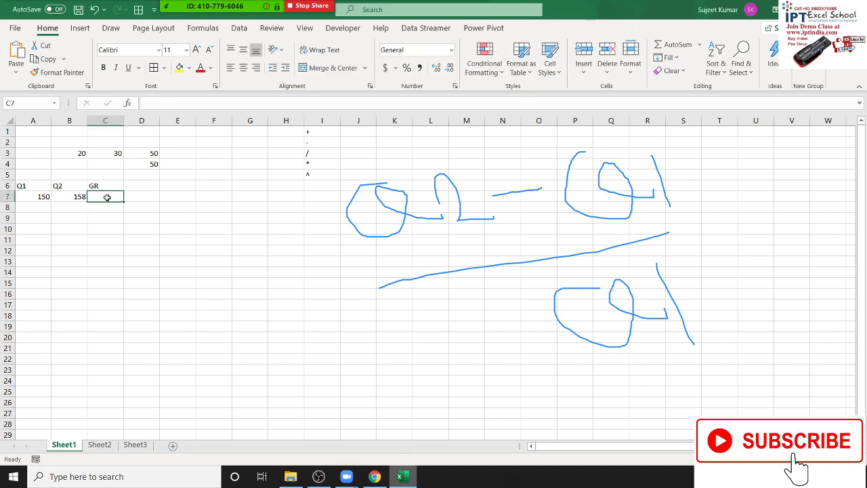
type("=")
key("Left")
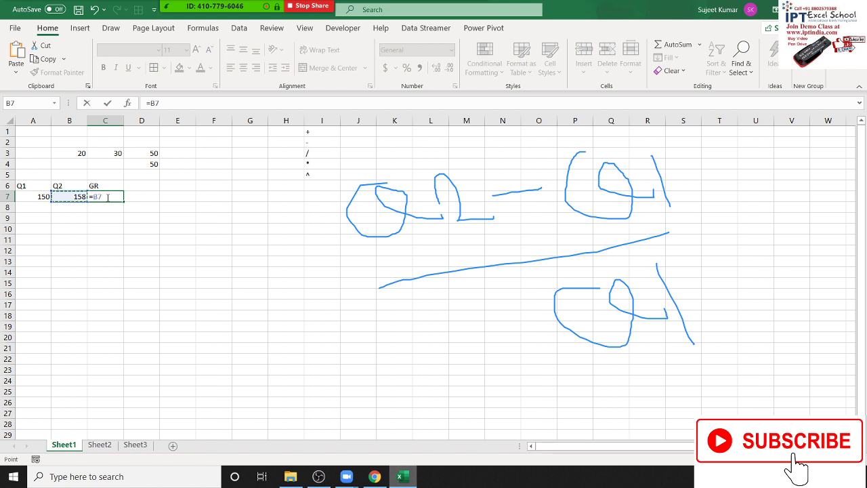
type("-")
key("Left")
key("Left")
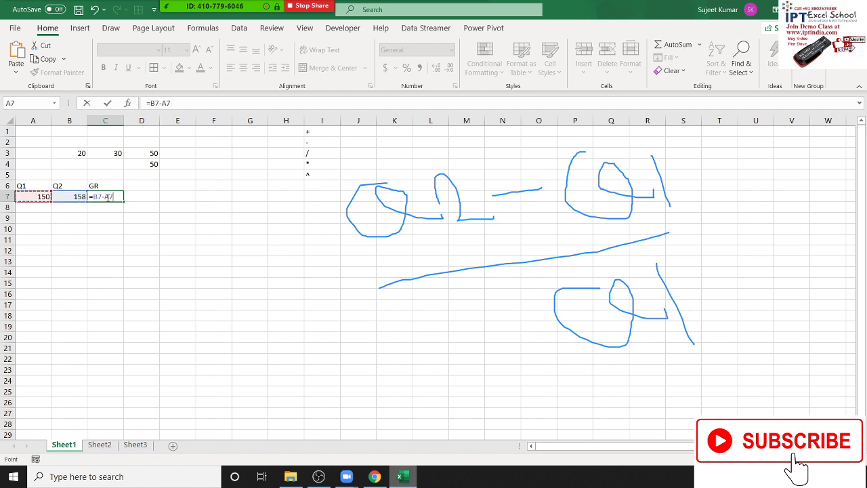
type("/")
key("Left")
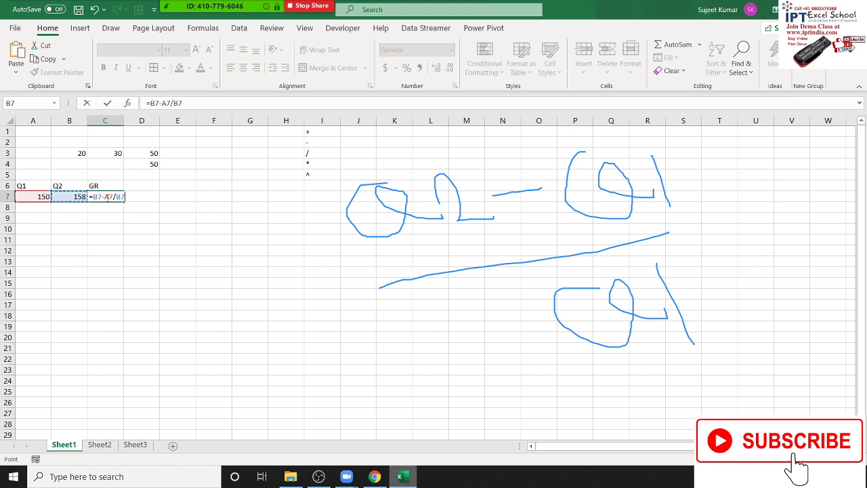
left_click_drag(104, 196, 123, 197)
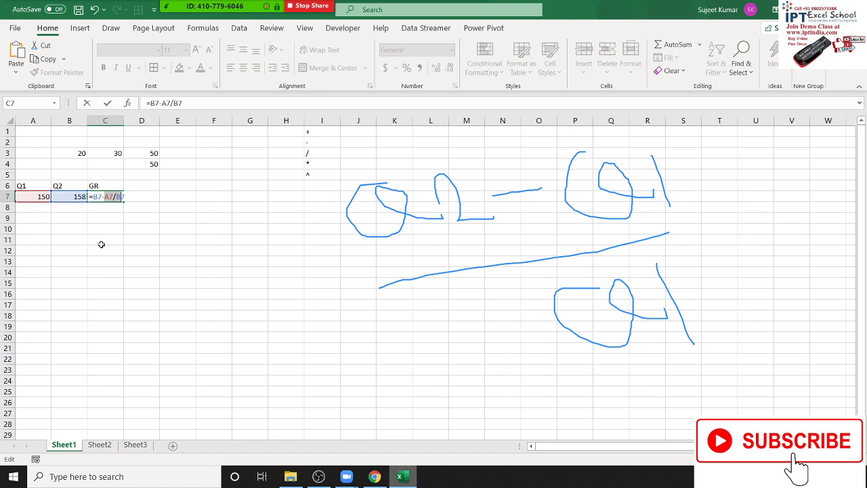
key("Return")
left_click(107, 195)
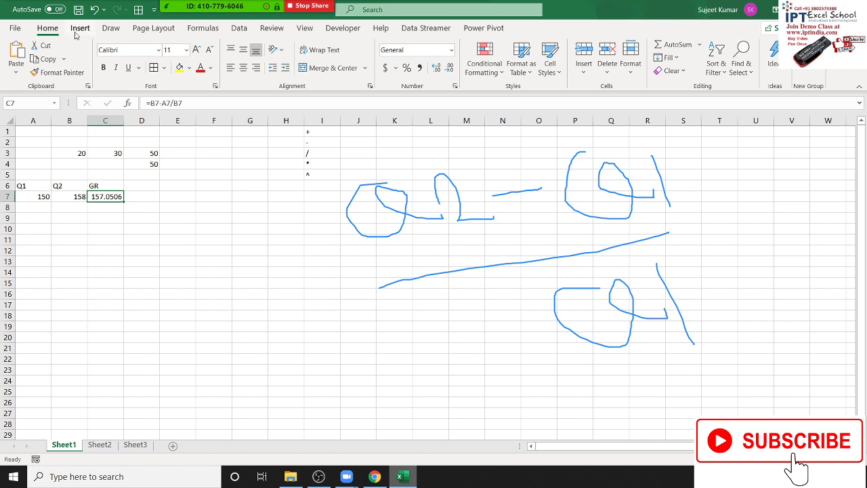
Step through =B7-A7/B7 in Evaluate Formula, seeing division first give 157.0506329
left_click(204, 28)
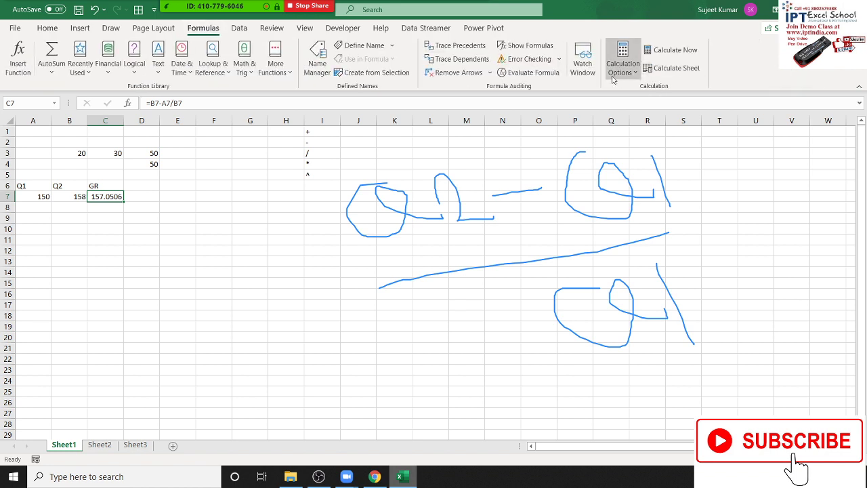
left_click(535, 75)
left_click_drag(272, 175, 190, 159)
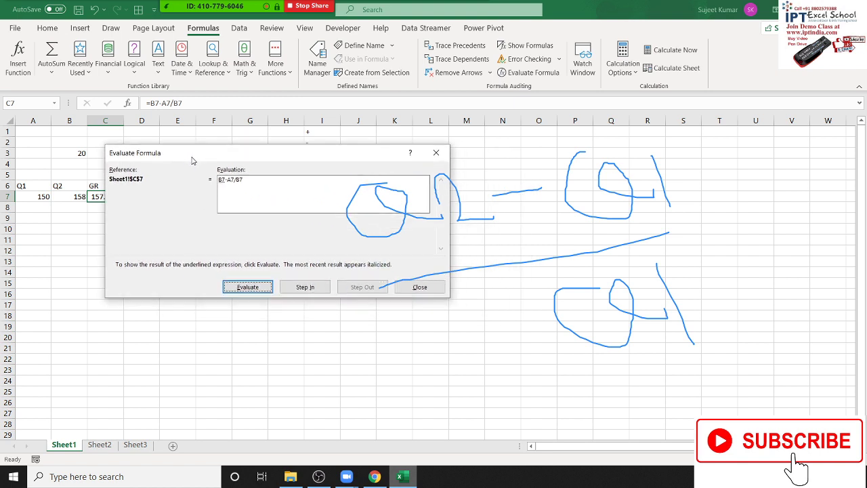
left_click(247, 287)
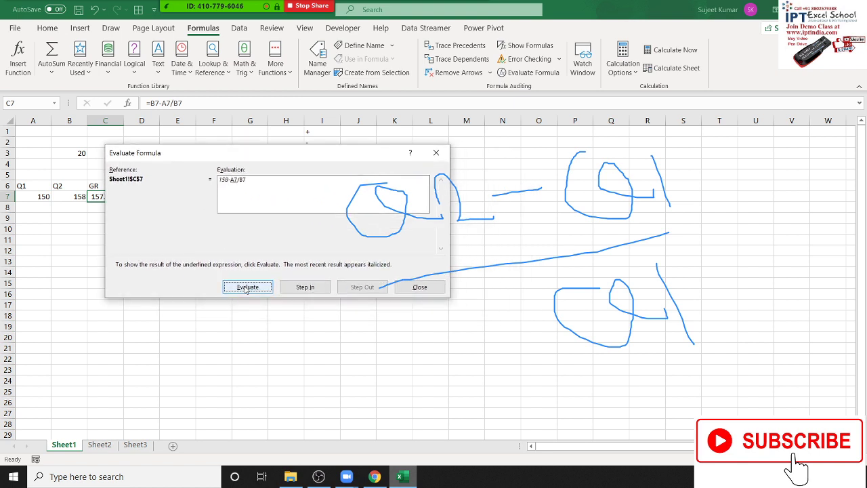
left_click(248, 287)
left_click(247, 288)
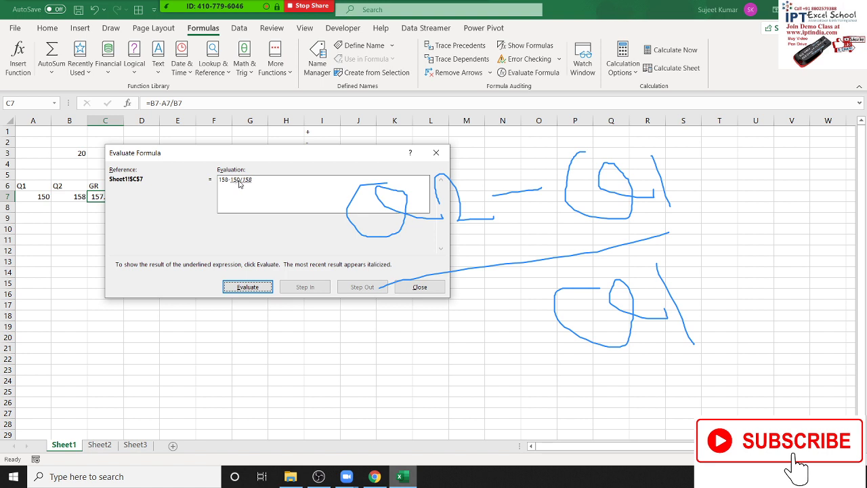
left_click(260, 291)
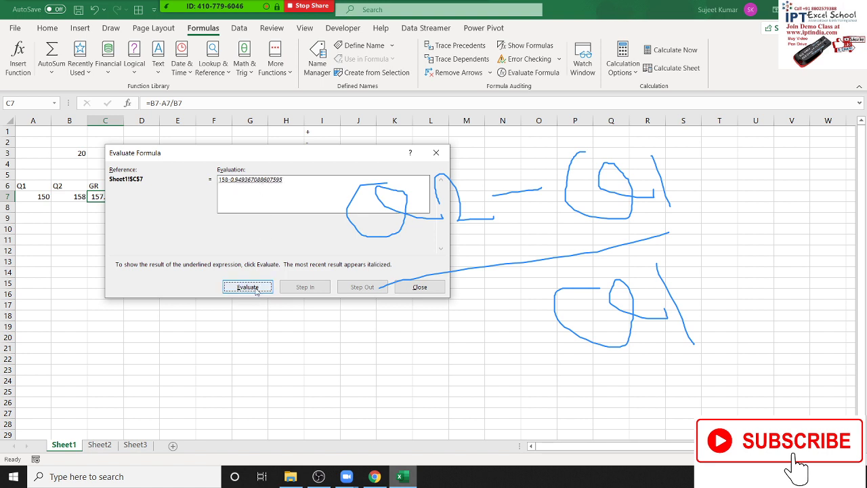
left_click(257, 290)
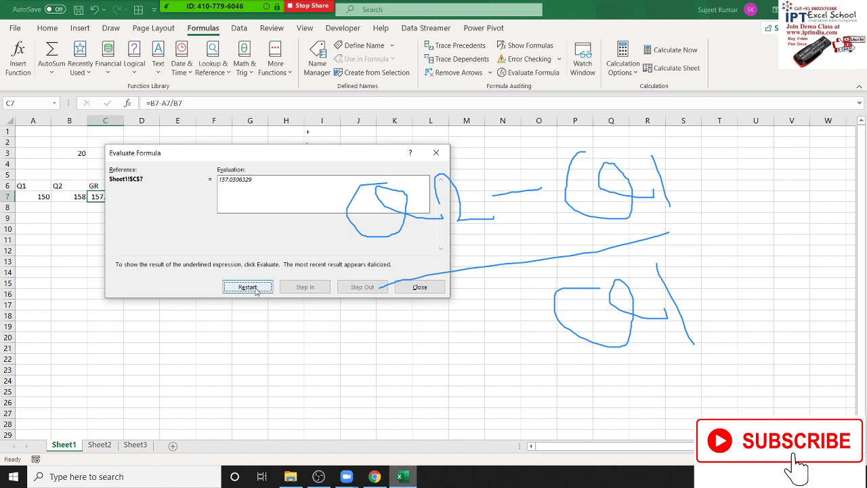
left_click(420, 287)
left_click(155, 103)
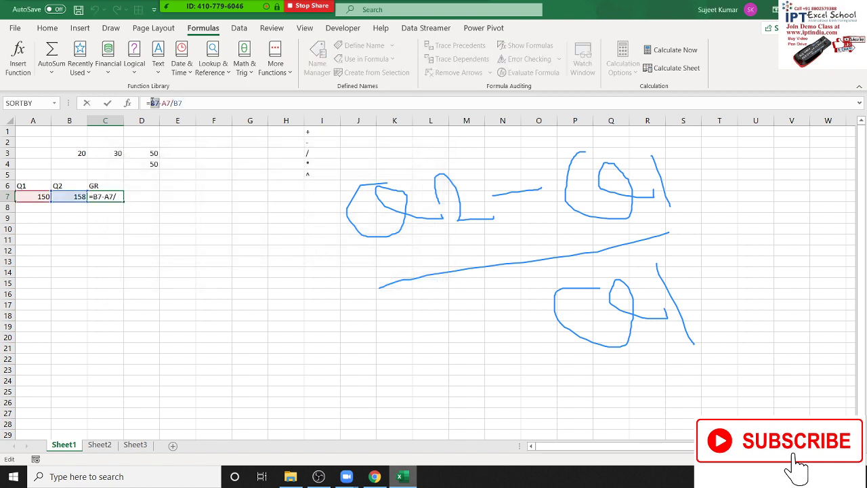
Correct C7's formula to =(B7-A7)/B7
left_click(153, 103)
type("(")
key("ctrl+Return")
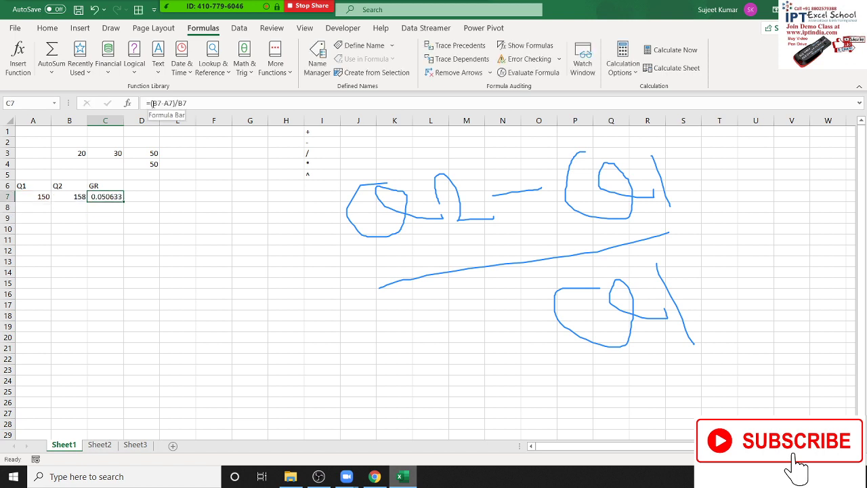
Evaluate the corrected formula step by step to confirm the result 0.050632911
left_click(534, 72)
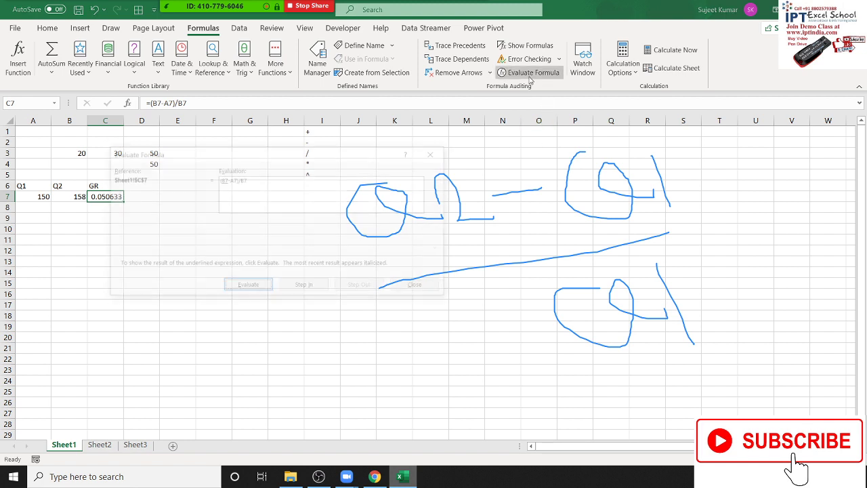
left_click(252, 288)
left_click(253, 289)
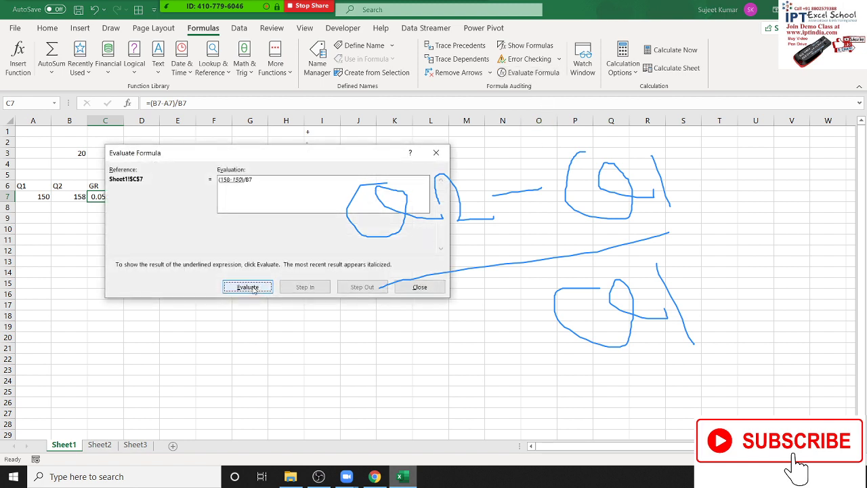
left_click(254, 290)
left_click(254, 290)
left_click(255, 290)
left_click(420, 287)
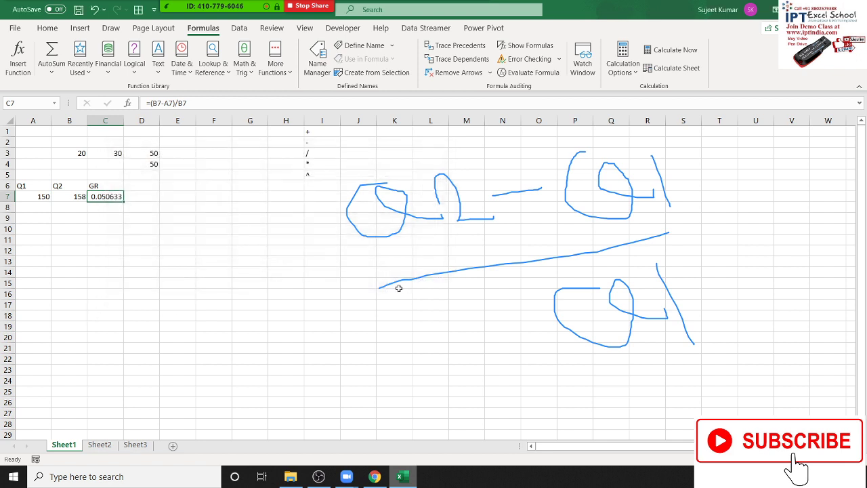
Apply Percent Style to C7 so the growth rate shows 5%
left_click(47, 28)
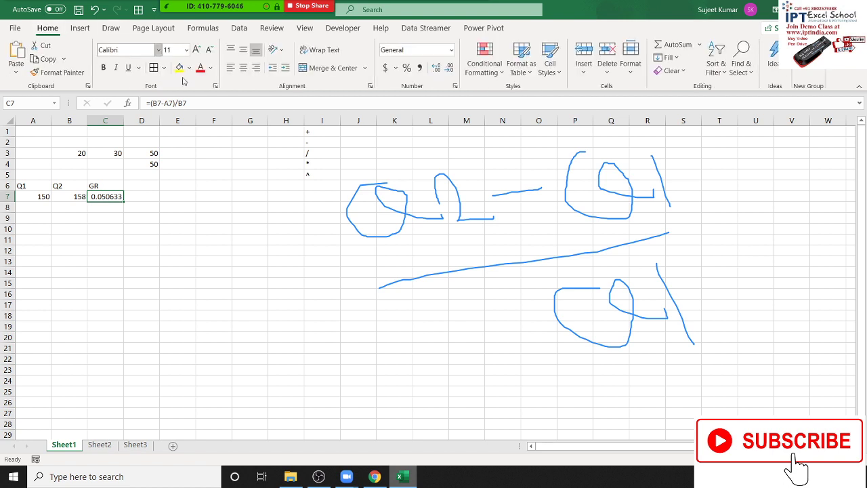
left_click(406, 68)
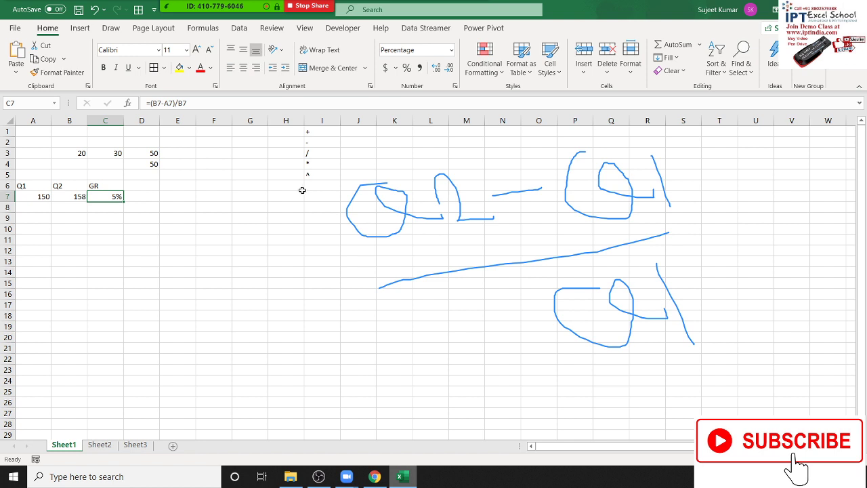
left_click(473, 14)
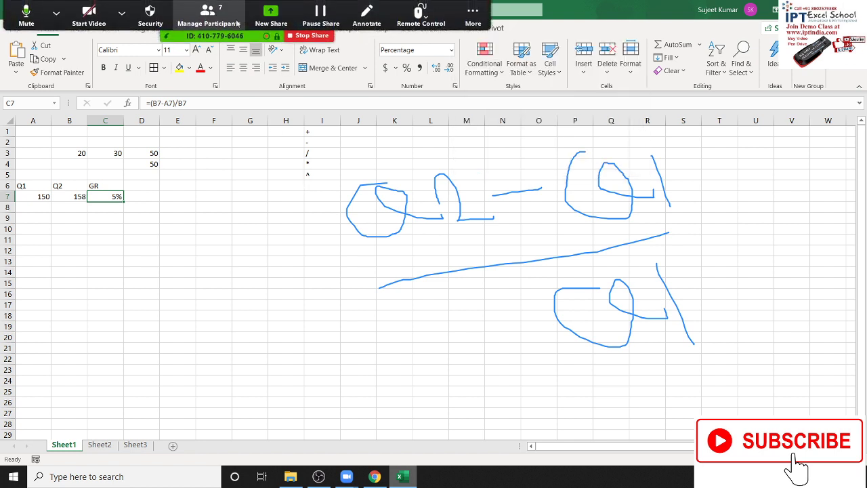
Clear all Zoom annotation drawings from the sheet and close the annotation toolbar
left_click(380, 25)
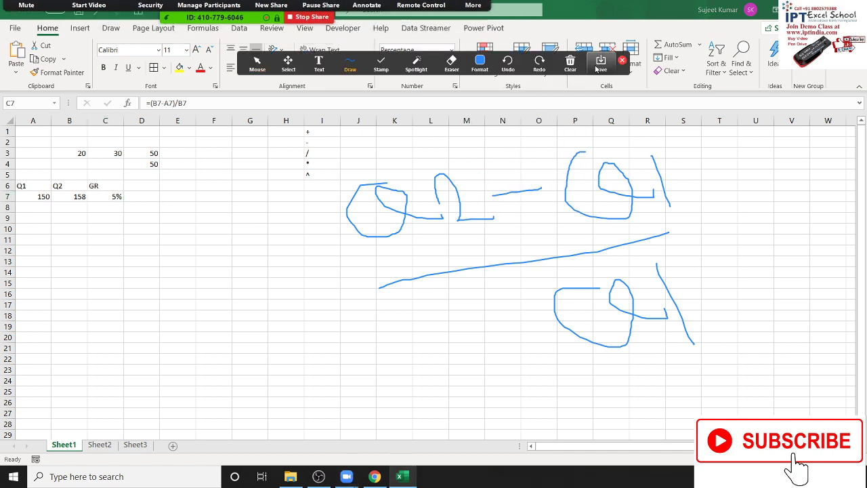
left_click(573, 71)
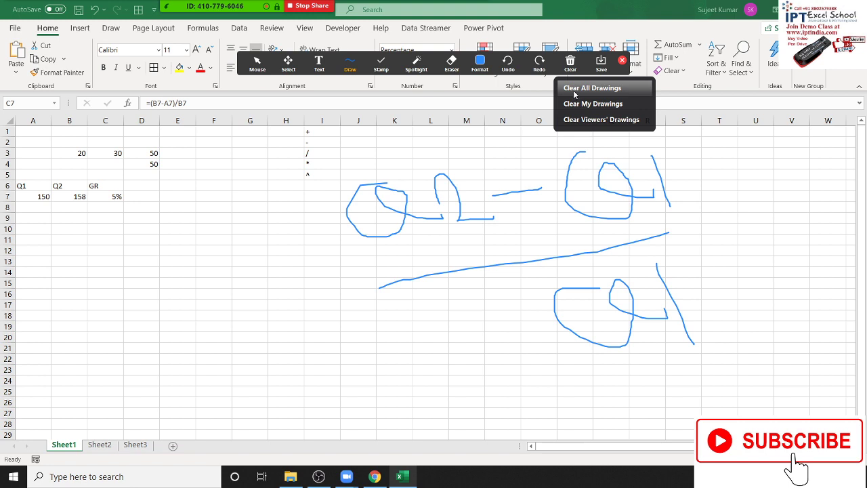
left_click(574, 88)
left_click(623, 61)
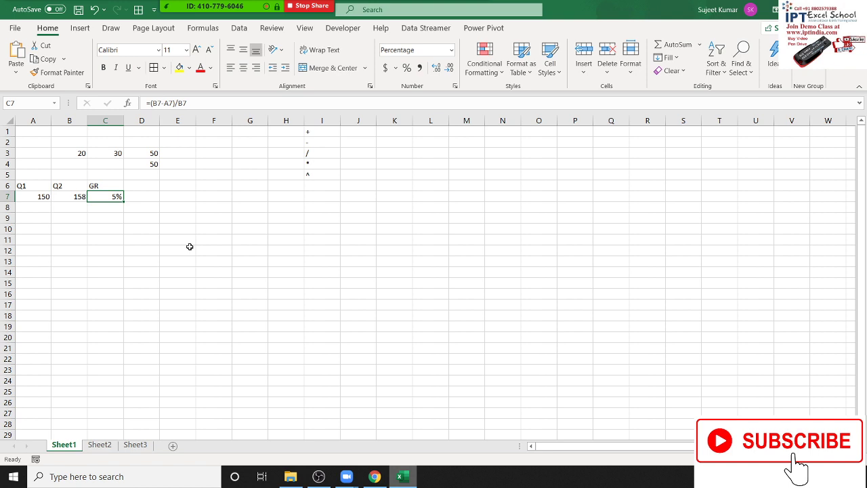
Enter the labels P, R and T in A12:A14
left_click(145, 195)
left_click(95, 217)
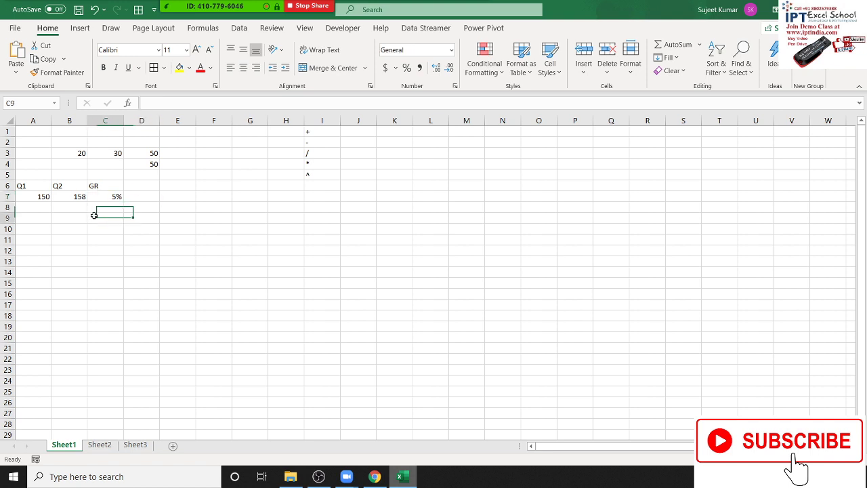
left_click(32, 214)
left_click(34, 198)
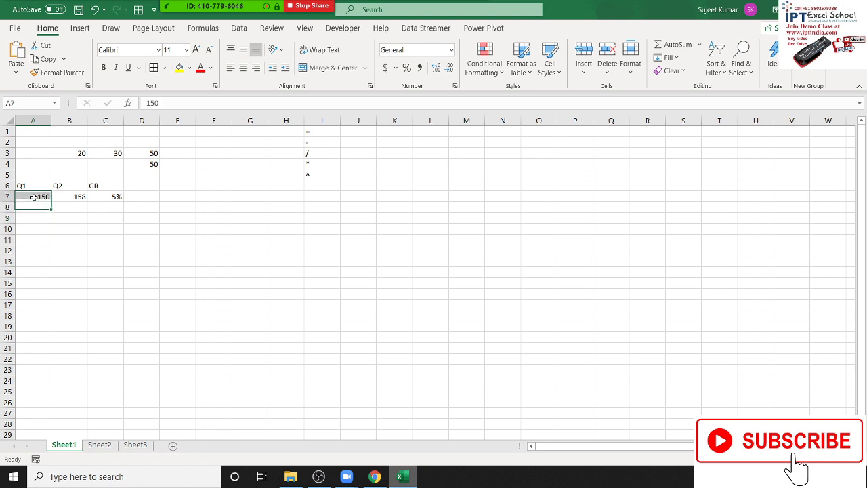
left_click(31, 251)
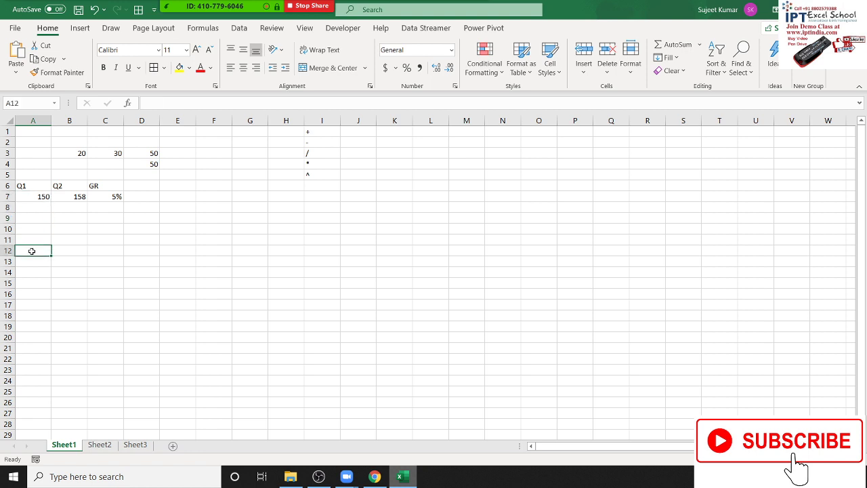
type("P")
key("Return")
type("R")
key("Return")
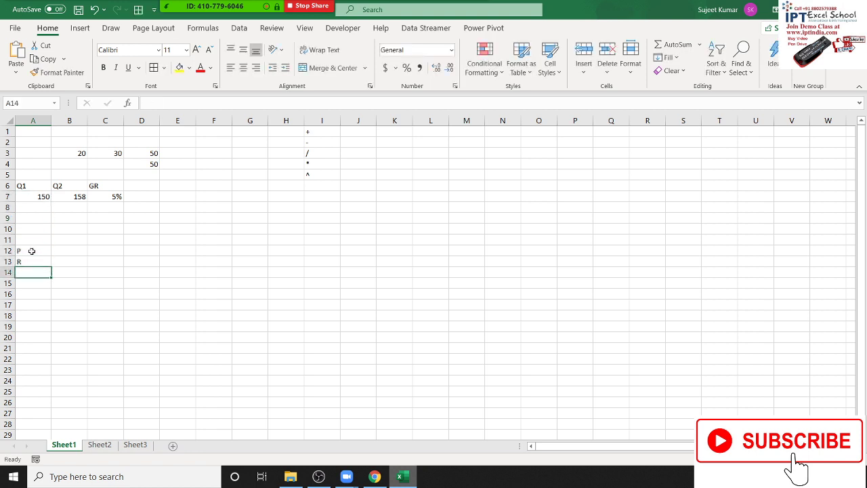
type("T")
key("Return")
Enter the values 50000, 5% and 3 beside them in B12:B14
key("Up")
key("Up")
key("Up")
key("Right")
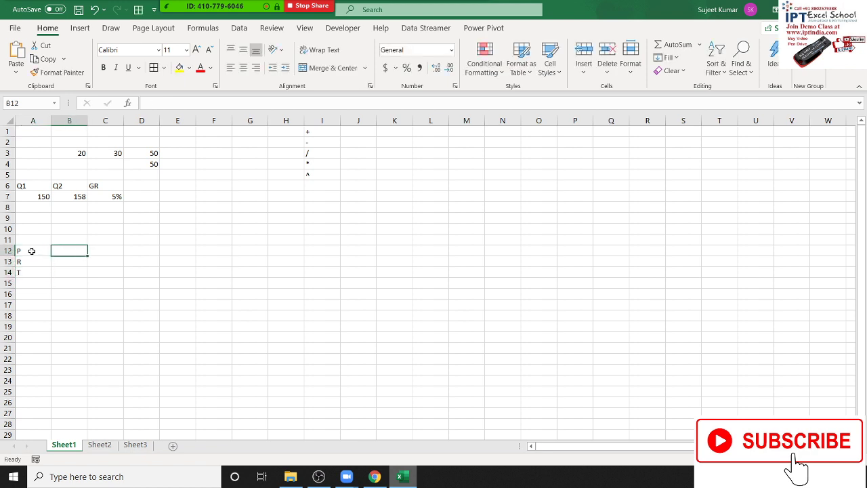
type("50000")
key("Return")
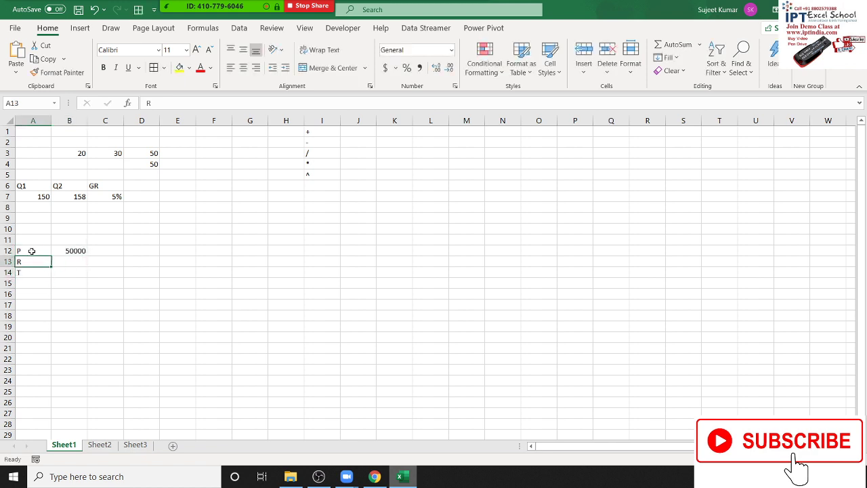
type("5")
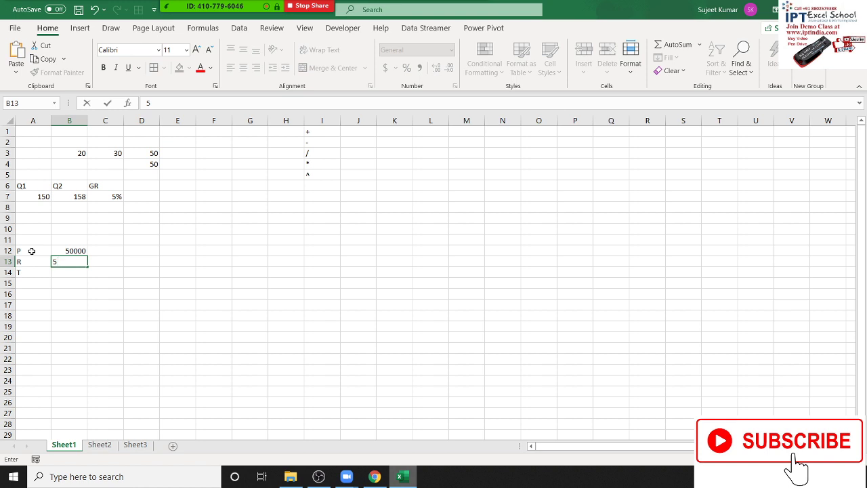
type("%")
key("Return")
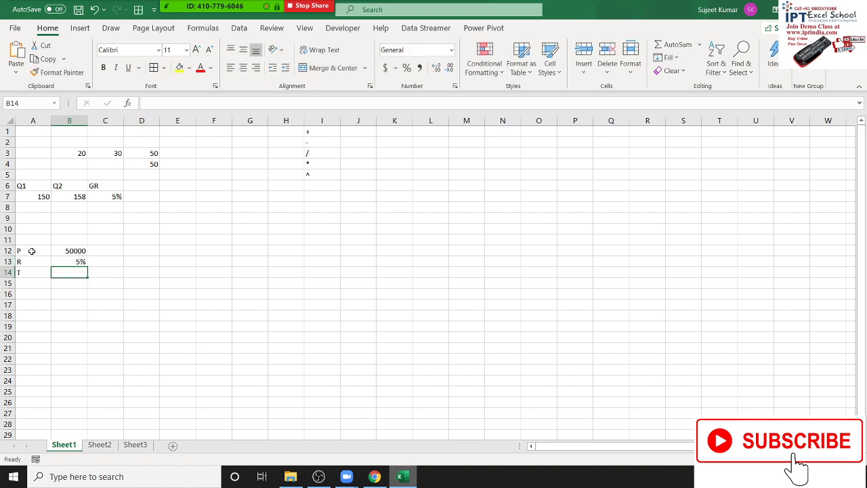
type("3")
key("Return")
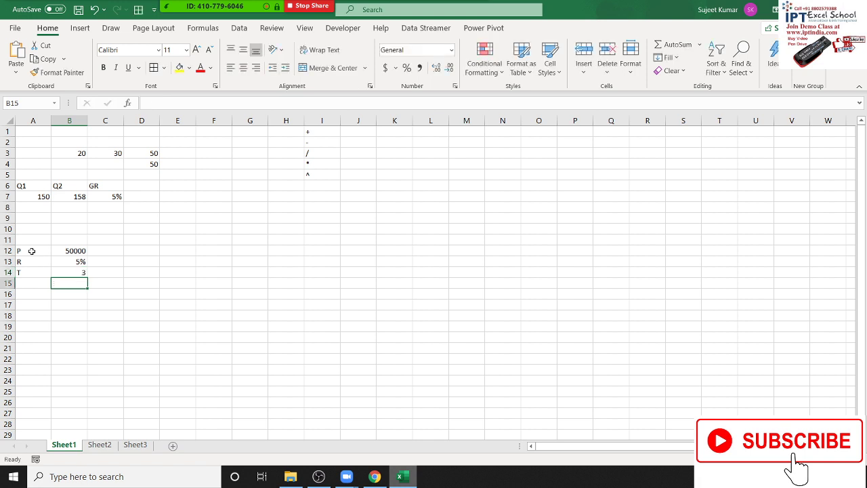
Select the values B12:B14 and begin typing an Amt label in C15
left_click(75, 251)
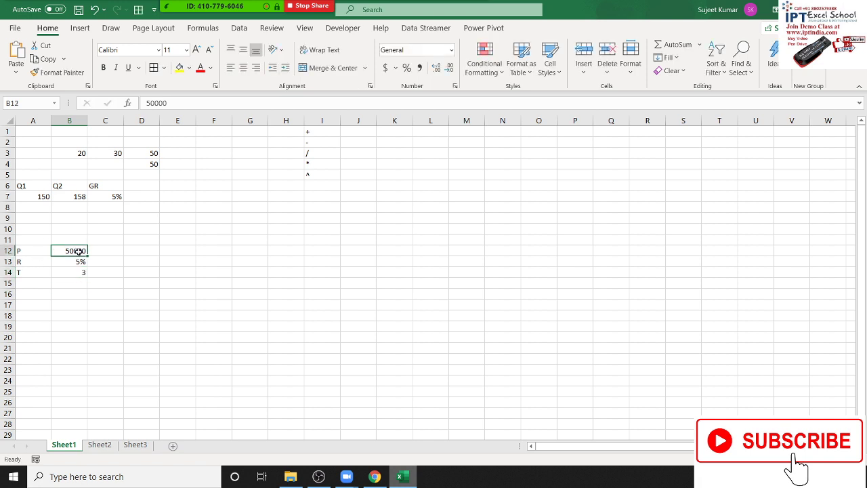
left_click_drag(76, 250, 83, 272)
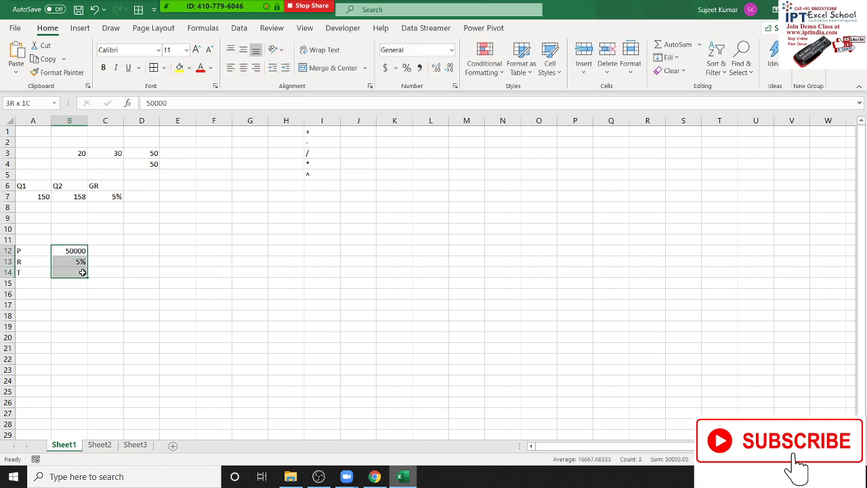
left_click(120, 281)
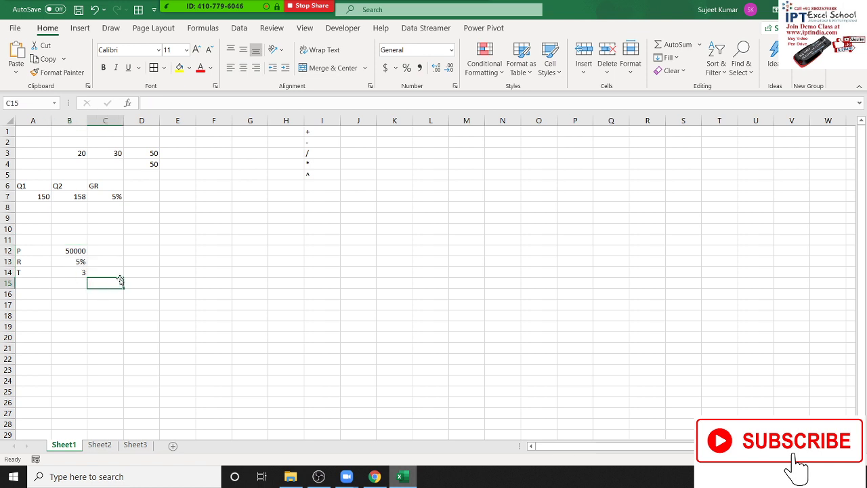
type("Amt")
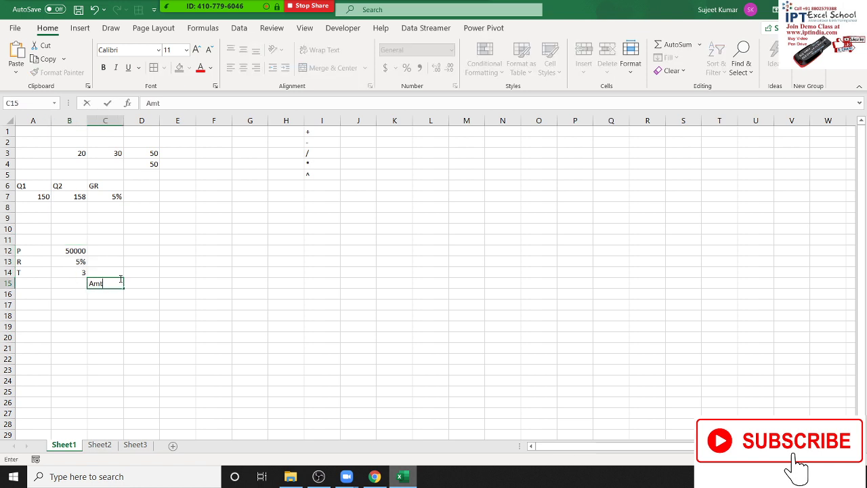
Commit the Amt label in C15 and switch on Zoom's screen annotation drawing
key("Tab")
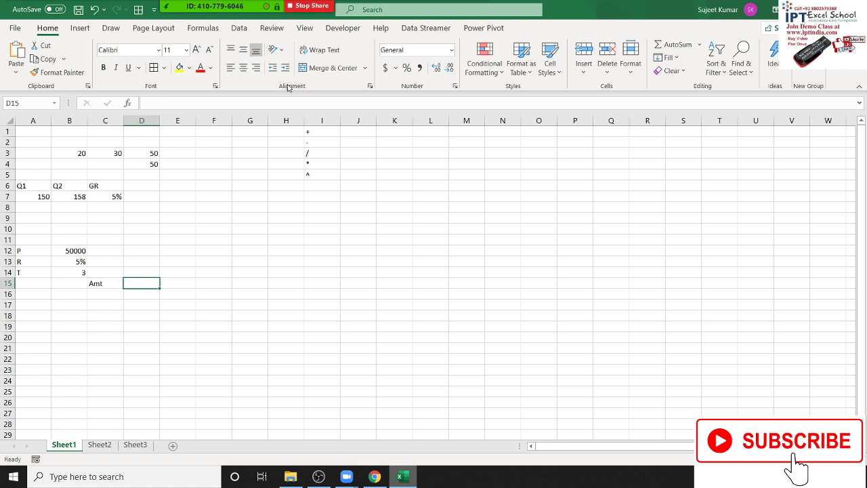
mouse_move(288, 27)
left_click(473, 15)
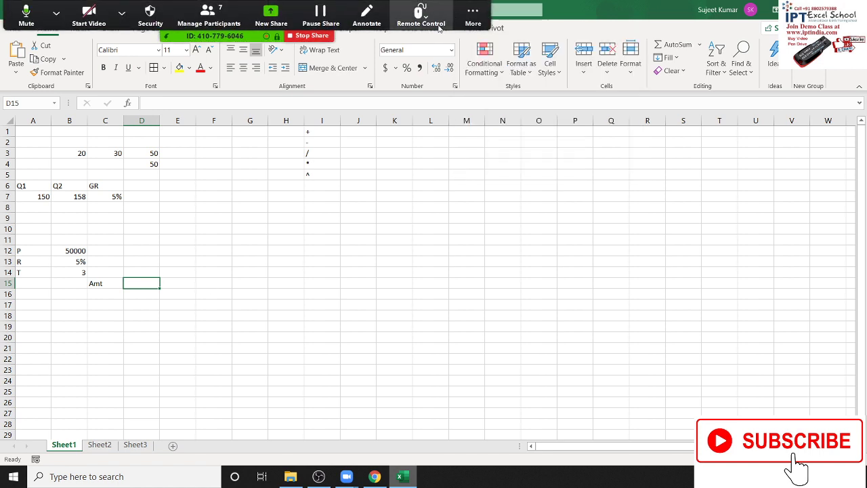
left_click(368, 12)
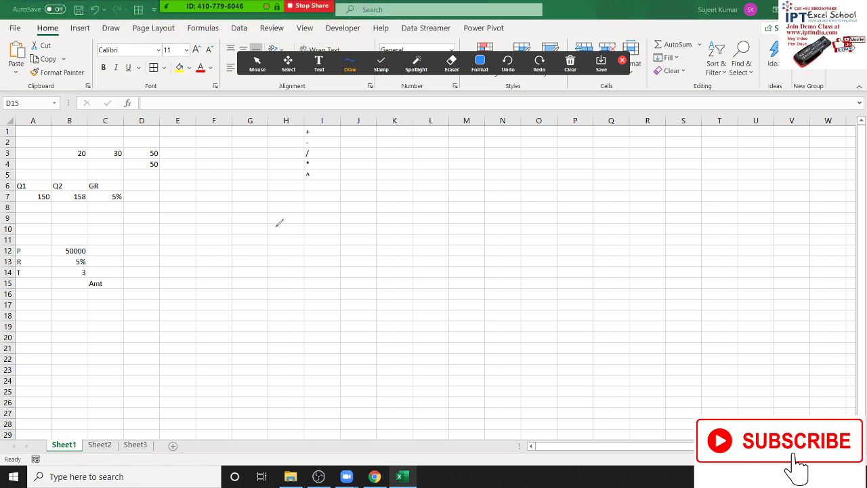
Handwrite the compound-interest formula A = P × (1 + r/n)^(n×t) in ink over the sheet
mouse_move(275, 224)
left_mouse_down()
mouse_move(300, 261)
mouse_move(317, 229)
mouse_move(381, 208)
mouse_move(401, 217)
left_mouse_up()
mouse_move(423, 181)
left_mouse_down()
mouse_move(432, 228)
mouse_move(446, 166)
mouse_move(420, 192)
left_mouse_up()
mouse_move(467, 170)
left_mouse_down()
mouse_move(487, 183)
mouse_move(474, 199)
left_mouse_up()
mouse_move(503, 156)
left_mouse_down()
mouse_move(532, 198)
mouse_move(512, 180)
mouse_move(537, 158)
mouse_move(535, 172)
mouse_move(566, 162)
mouse_move(549, 220)
left_mouse_up()
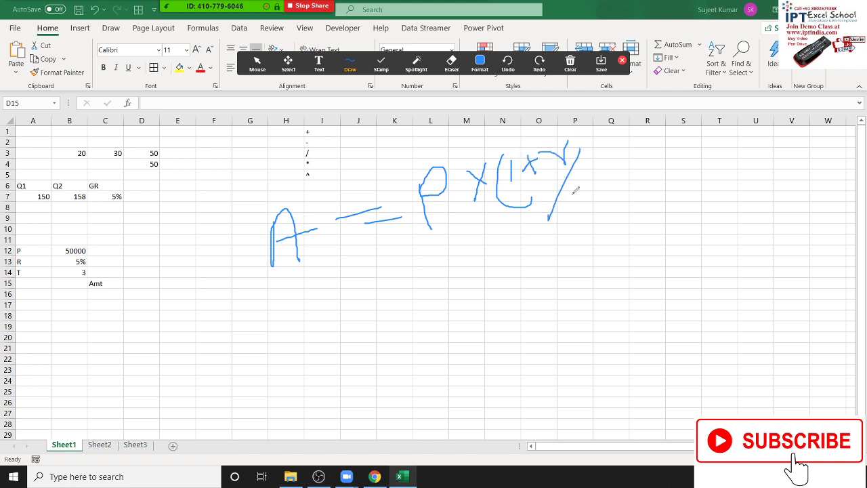
mouse_move(574, 177)
left_mouse_down()
mouse_move(570, 206)
mouse_move(580, 202)
mouse_move(584, 174)
left_mouse_up()
mouse_move(561, 120)
left_mouse_down()
mouse_move(618, 180)
mouse_move(593, 190)
left_mouse_up()
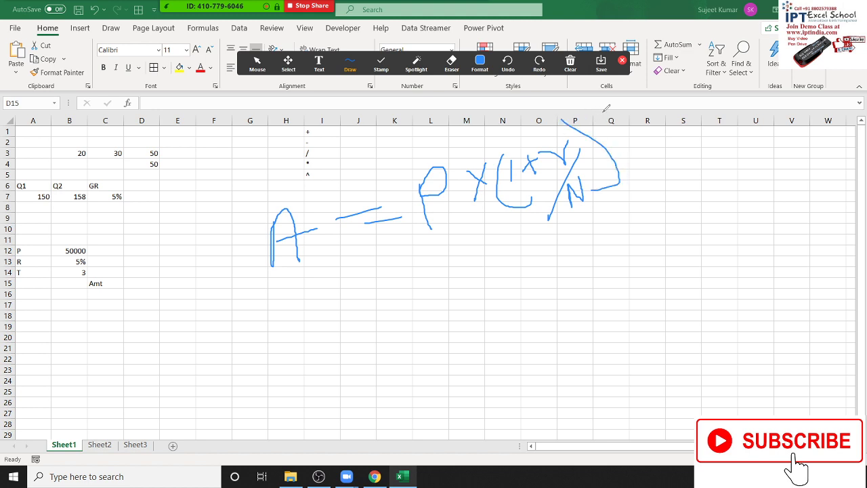
mouse_move(609, 125)
left_mouse_down()
mouse_move(616, 109)
mouse_move(668, 102)
mouse_move(669, 76)
left_mouse_up()
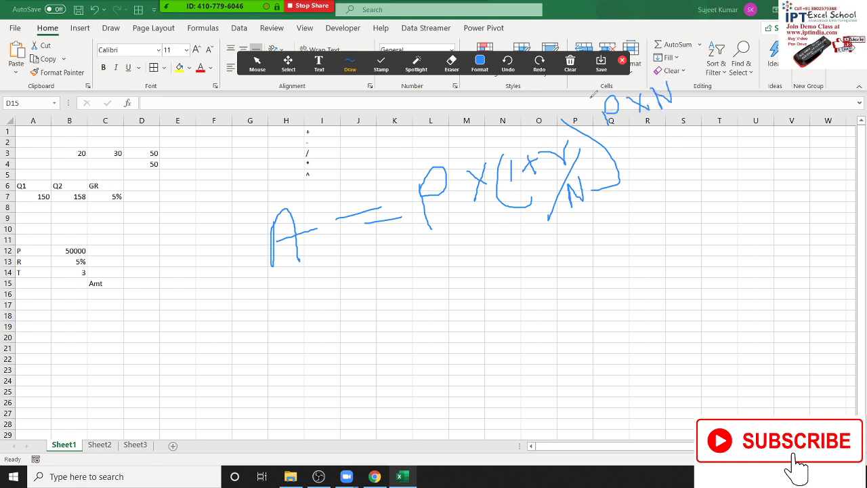
left_click_drag(590, 97, 644, 132)
mouse_move(670, 79)
left_mouse_down()
mouse_move(705, 95)
mouse_move(683, 112)
left_mouse_up()
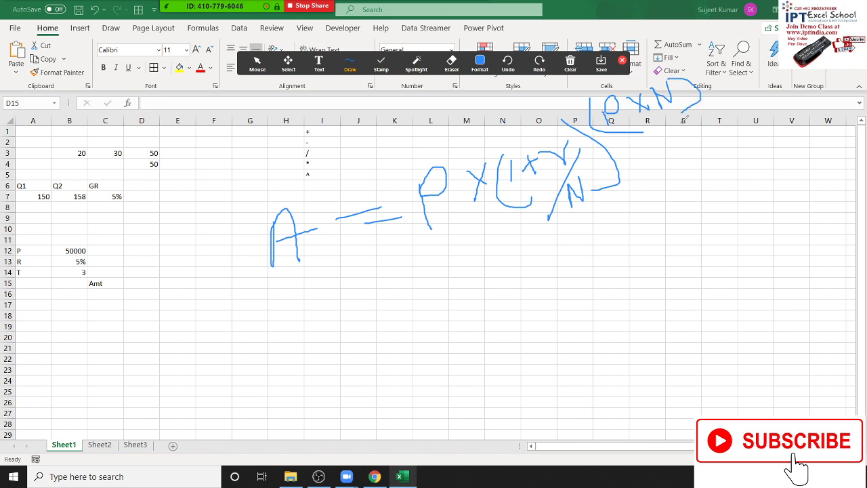
left_click(623, 60)
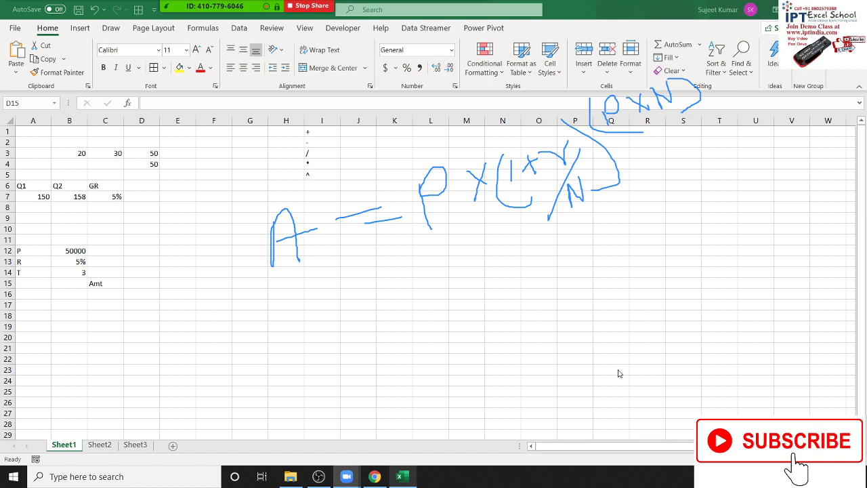
left_click(137, 288)
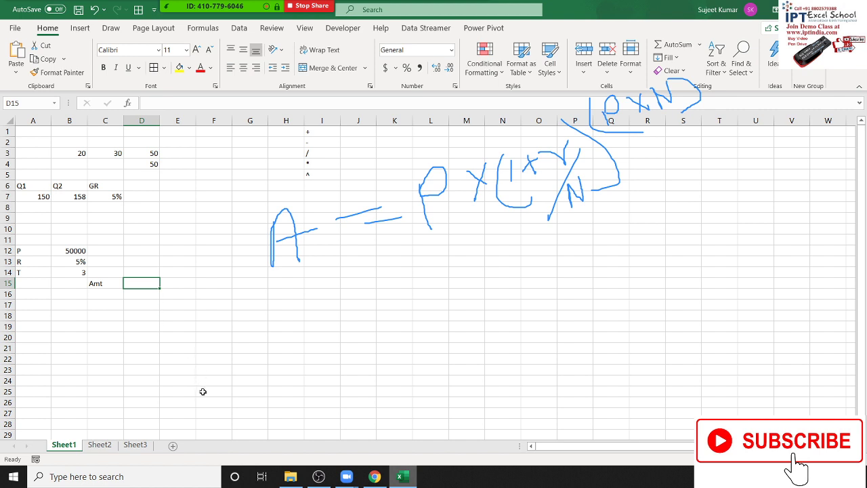
Enter =B13/12 in D15, giving the monthly rate 0.004167
type("=")
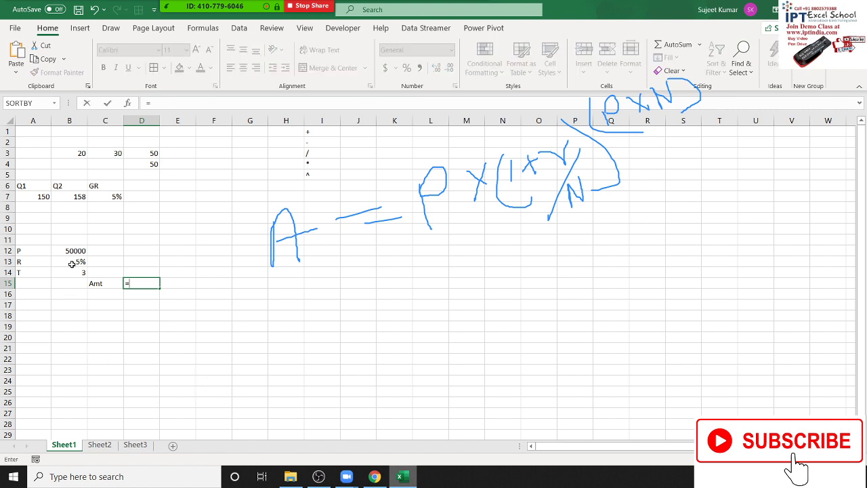
left_click(72, 260)
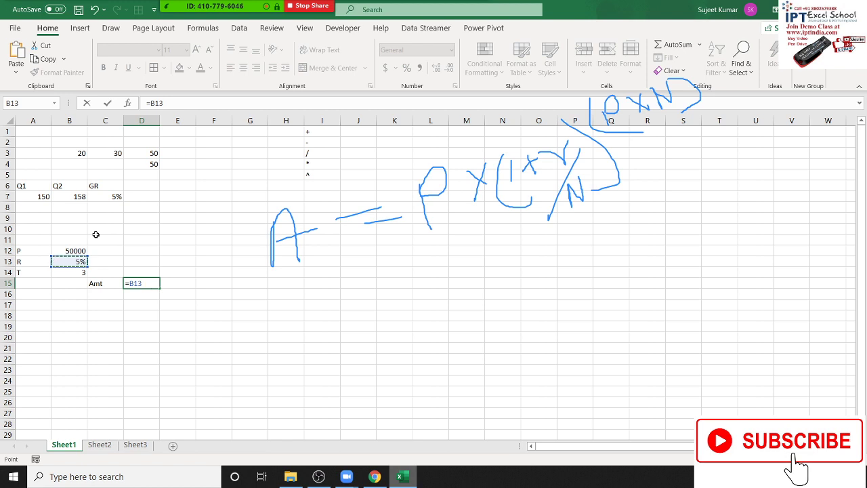
type("/12")
key("Return")
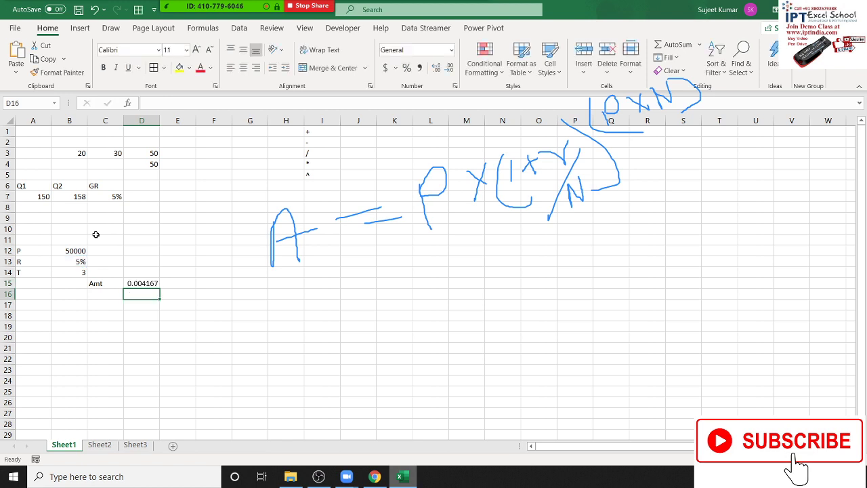
Enter =1+D15 in E15, giving 1.004167, and bring OBS Studio forward
key("Up")
key("Right")
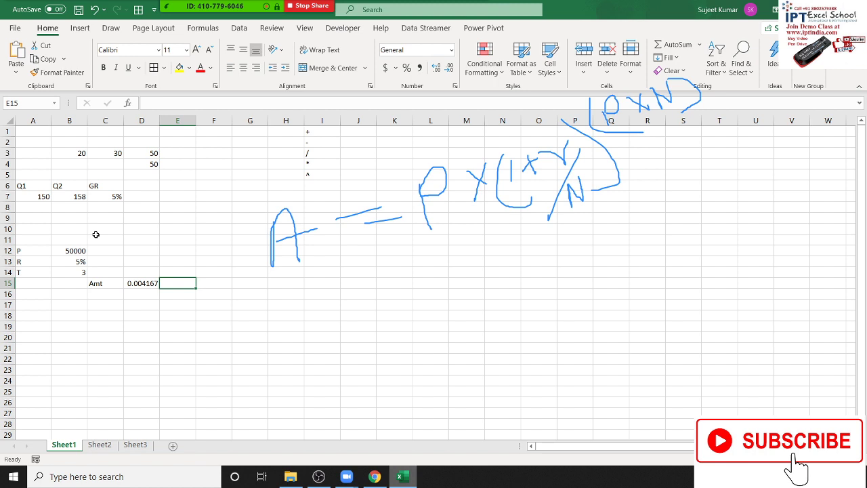
type("=1")
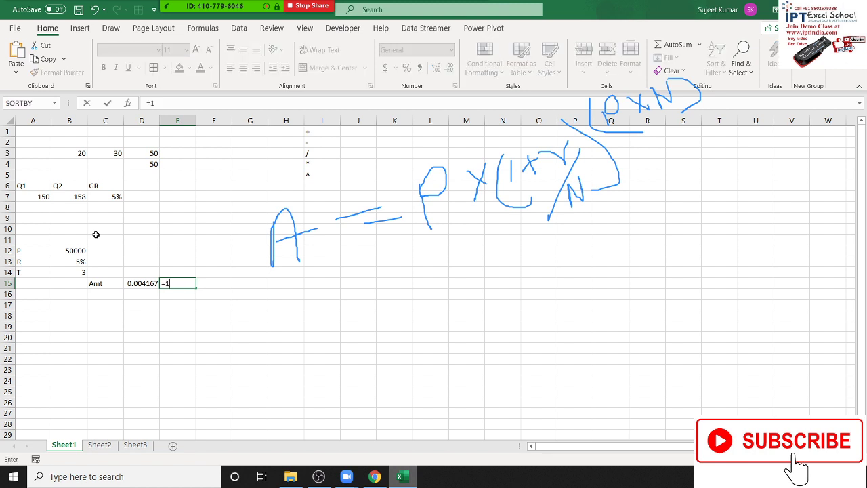
type("+")
left_click(132, 283)
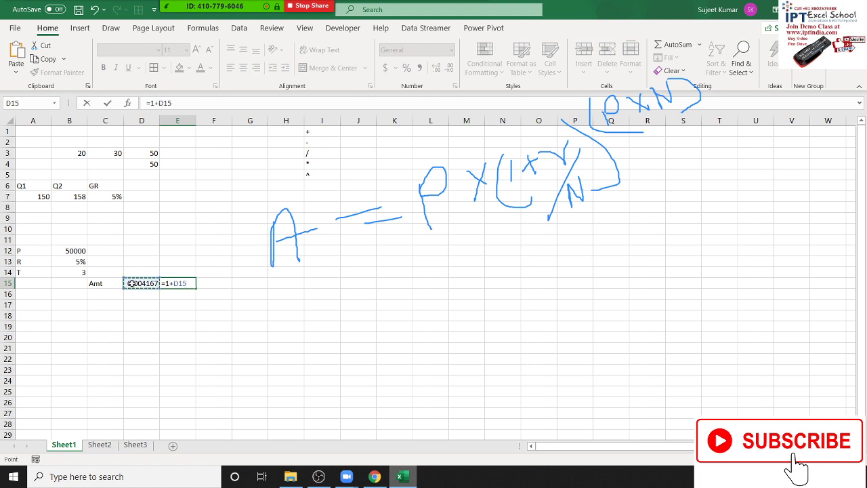
key("Return")
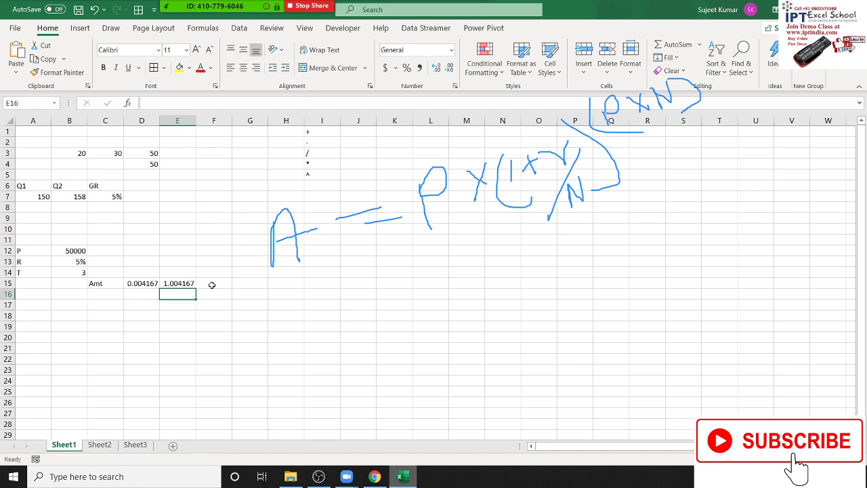
left_click(319, 476)
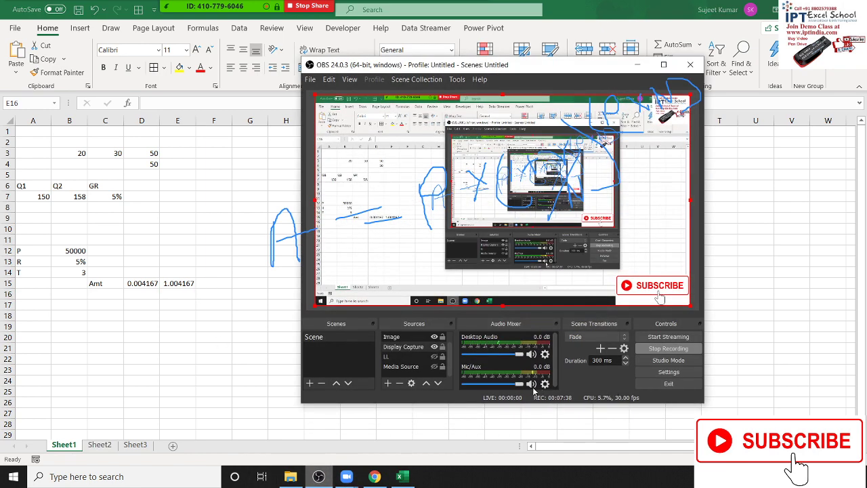
Mute the OBS Mic/Aux and the meeting microphone, then unmute the OBS Mic/Aux again
left_click(531, 383)
mouse_move(224, 2)
left_click(26, 5)
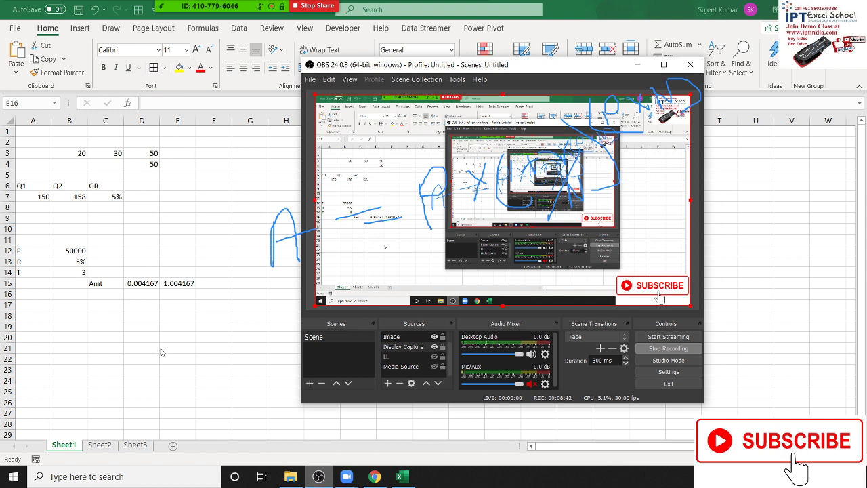
mouse_move(32, 8)
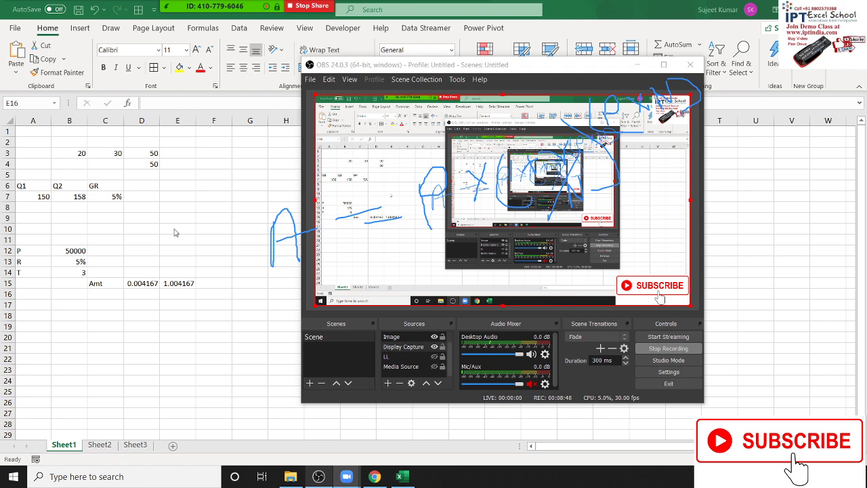
mouse_move(161, 4)
left_click(473, 12)
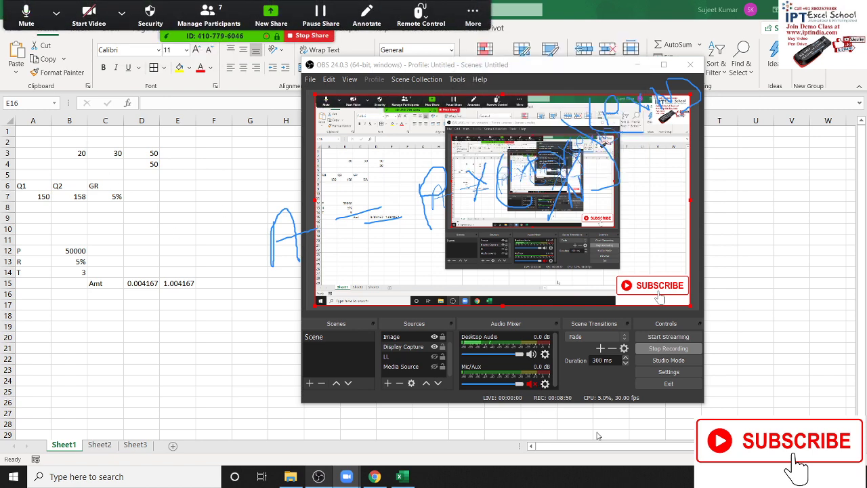
left_click(531, 384)
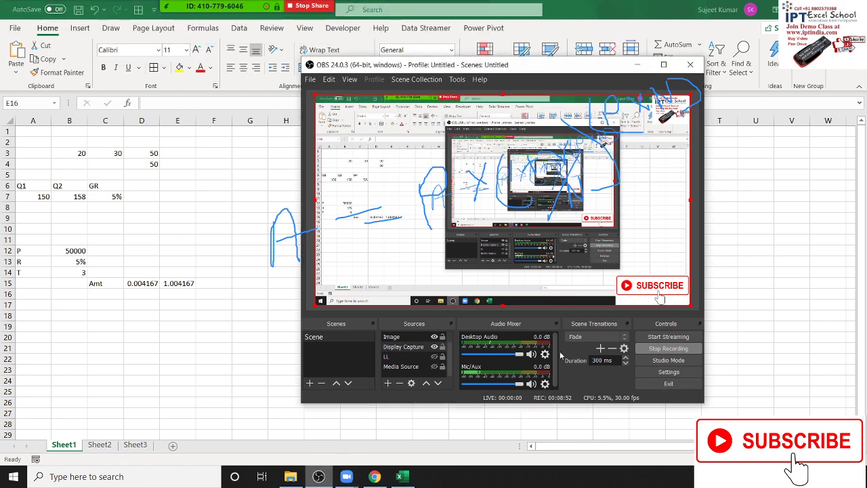
Minimize OBS and review the D15 and E15 formulas without changing them
left_click(637, 64)
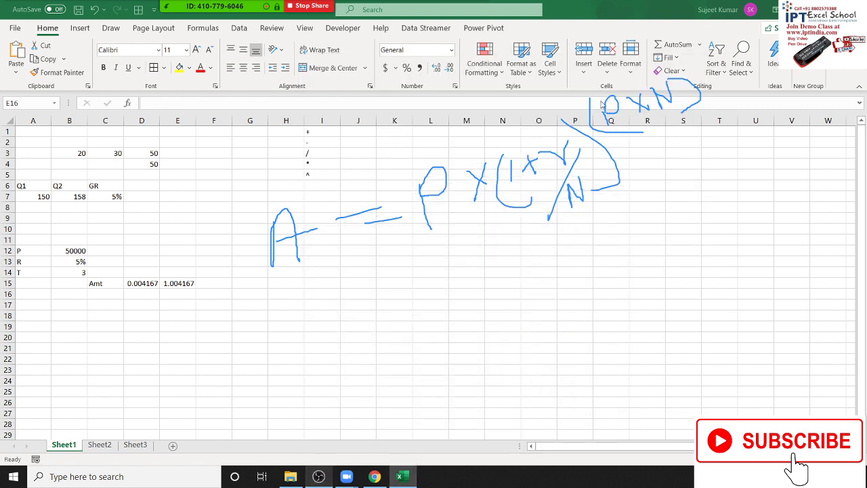
left_click(150, 283)
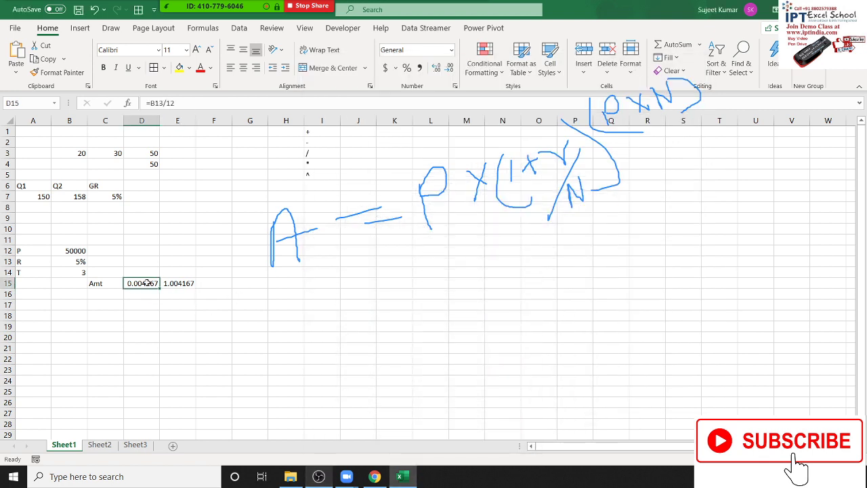
double_click(155, 103)
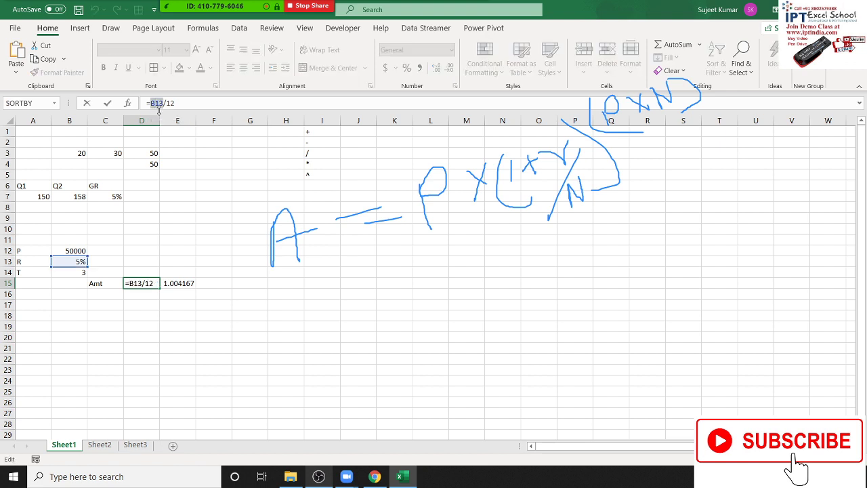
key("Escape")
double_click(190, 284)
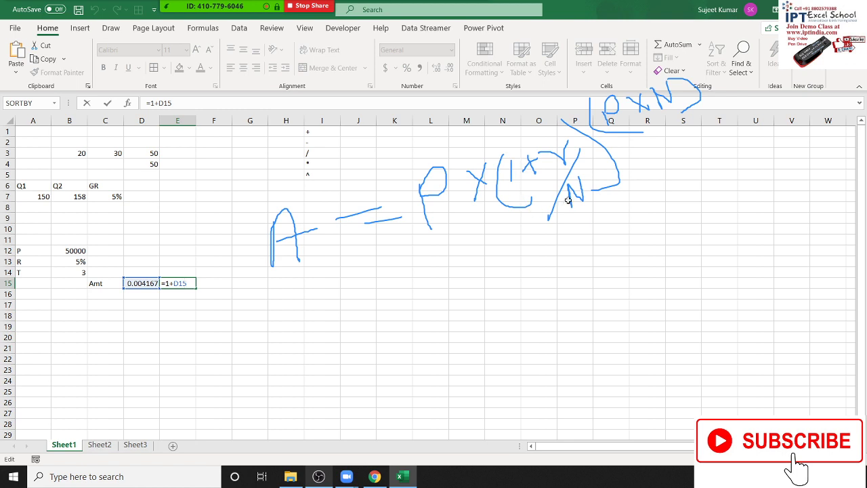
key("ctrl+Return")
Enter =B14*12 in F15, giving 36 monthly periods
left_click(222, 283)
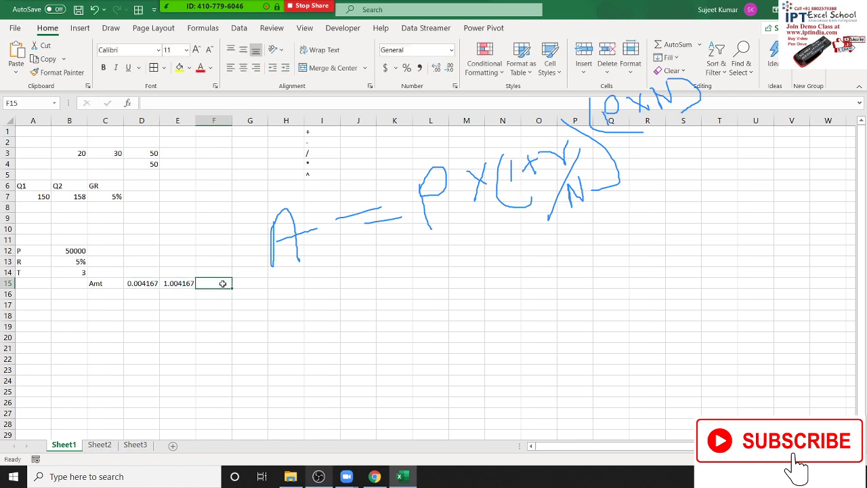
type("=")
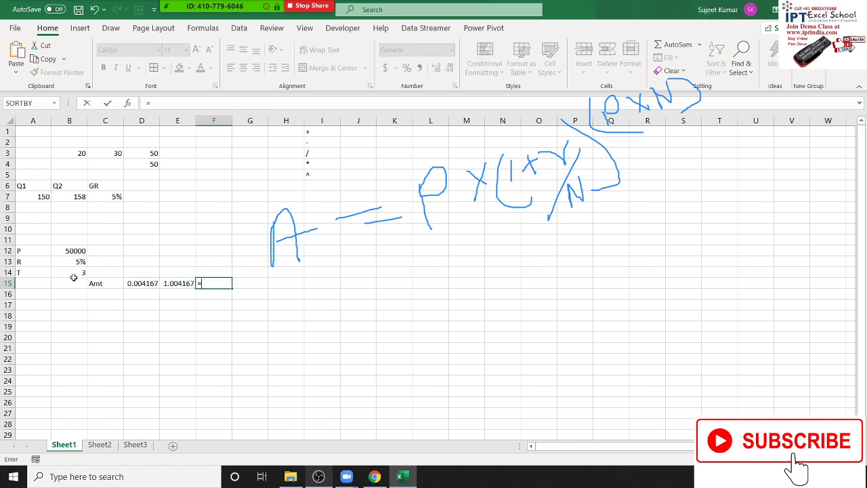
key("Escape")
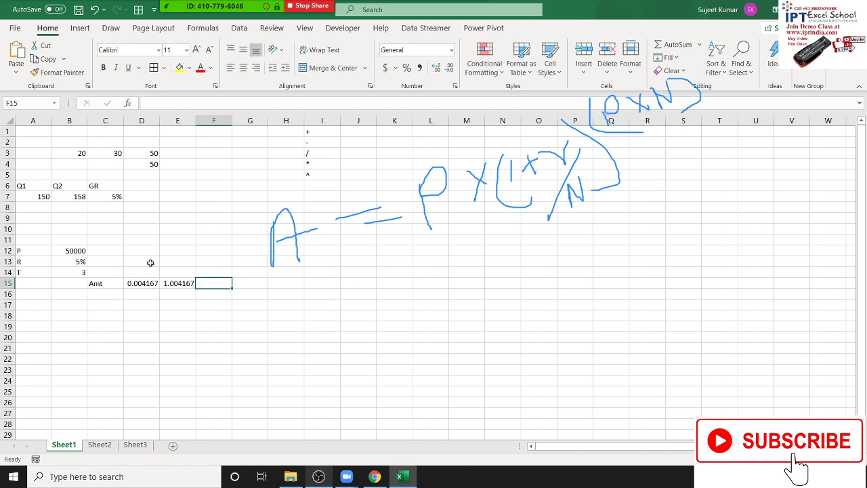
type("=")
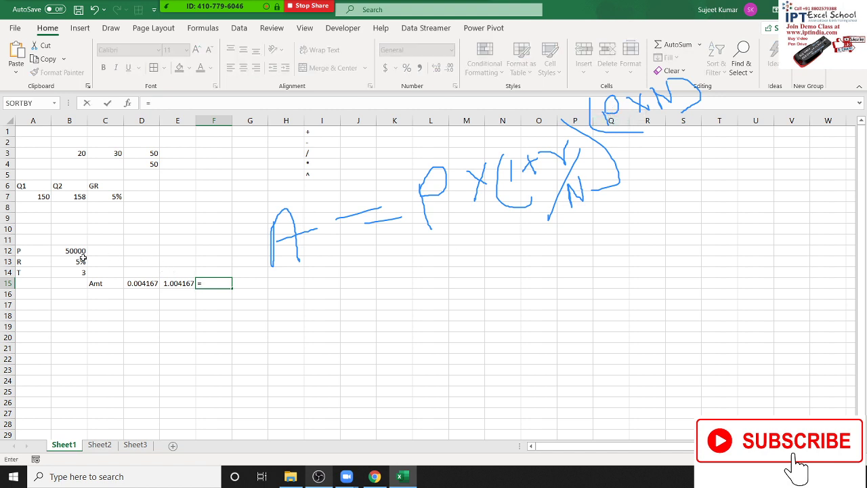
left_click(76, 271)
type("*")
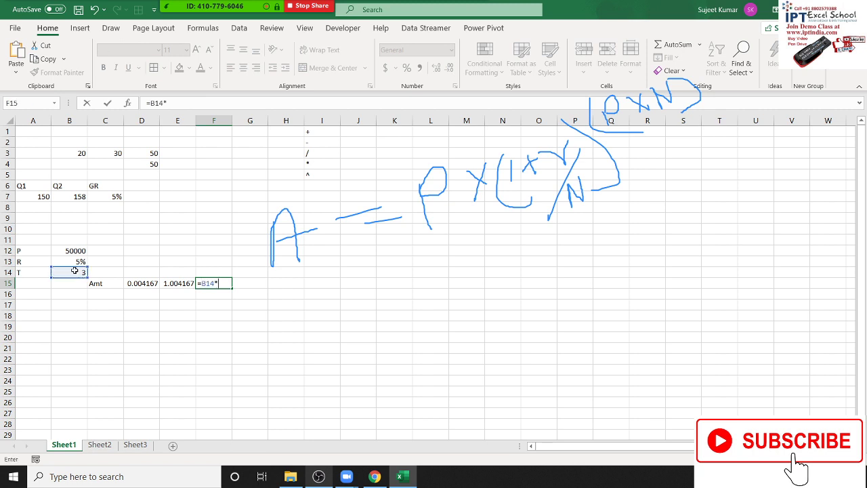
type("12")
key("ctrl+Return")
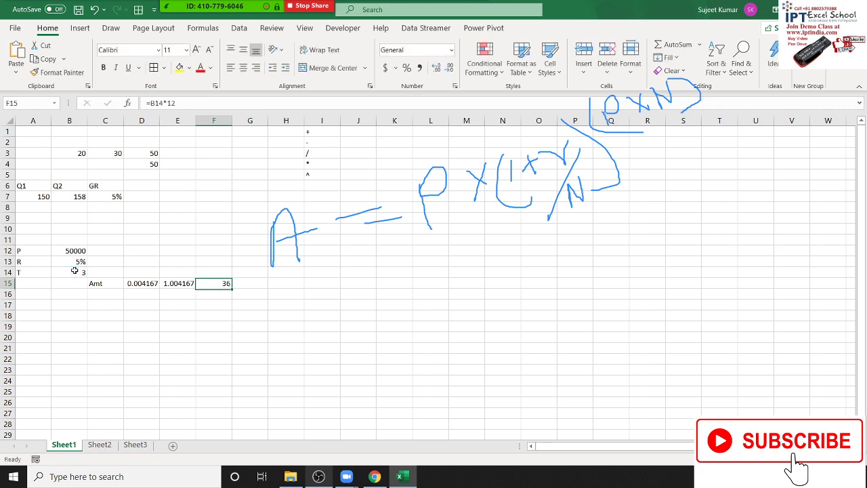
key("Right")
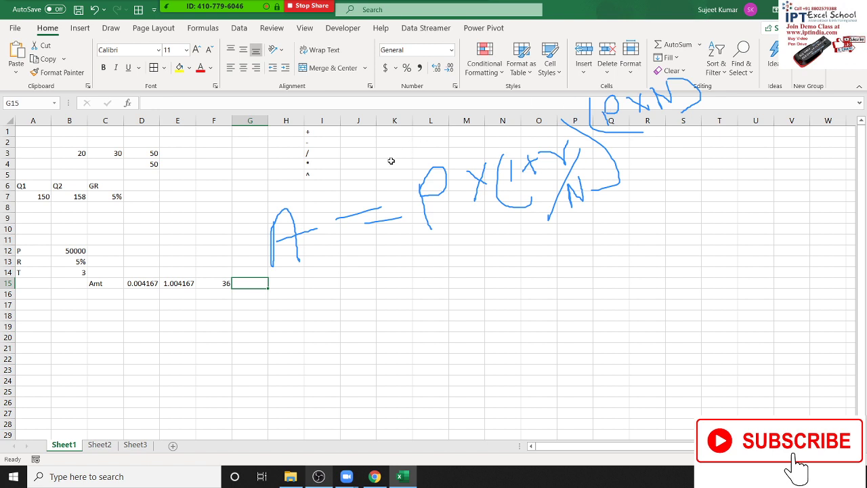
Enter =E15^F15 in G15, giving the growth factor 1.161472
left_click(336, 173)
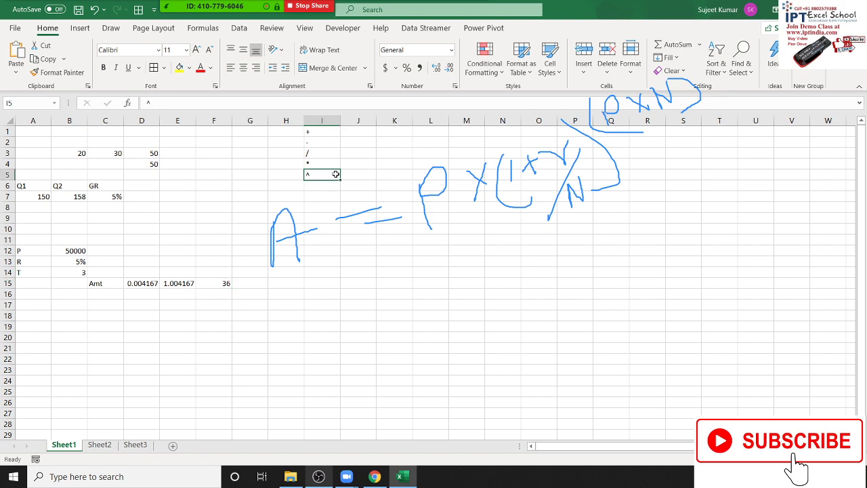
left_click(232, 283)
type("=")
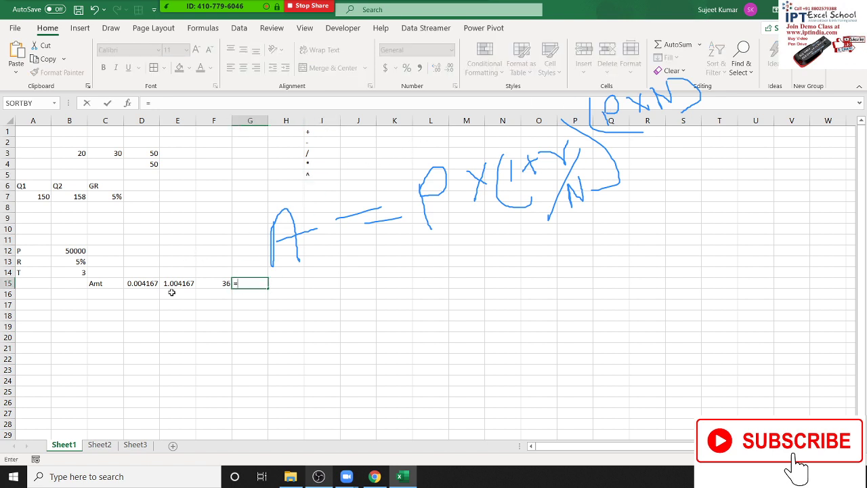
left_click(173, 281)
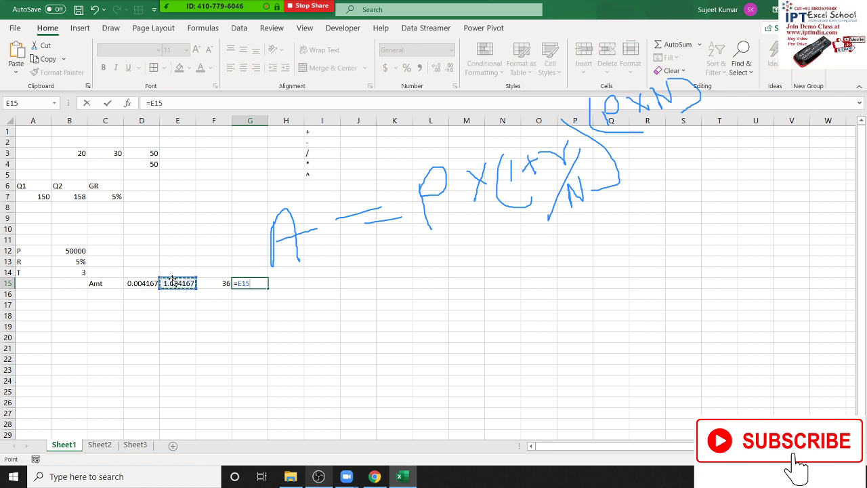
type("^")
left_click(208, 285)
key("Return")
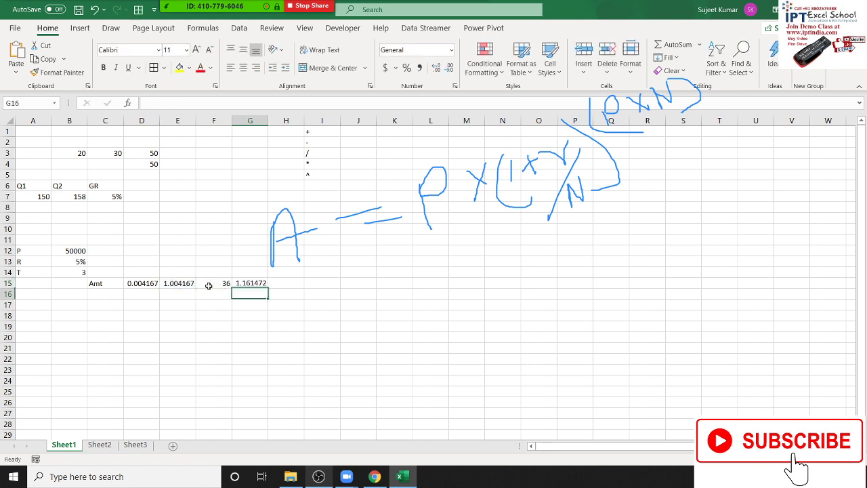
Enter =B12*G15 in H15, giving 58073.61, and review the calculation row
key("Up")
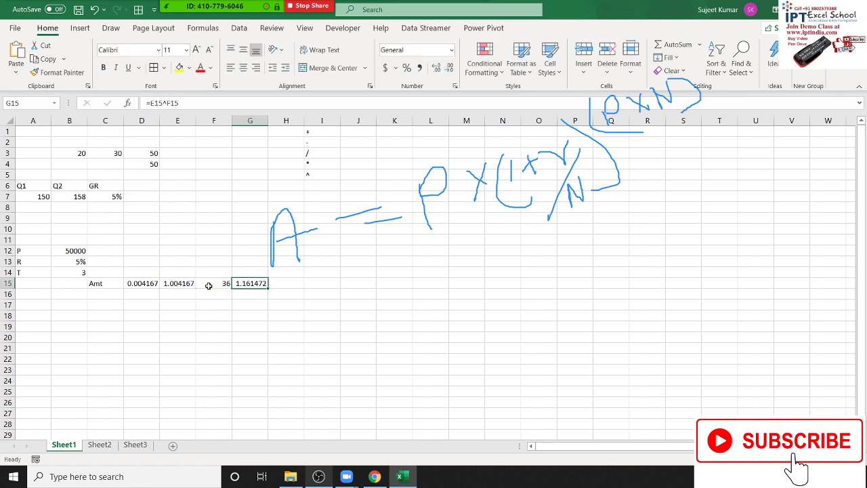
key("Right")
type("=")
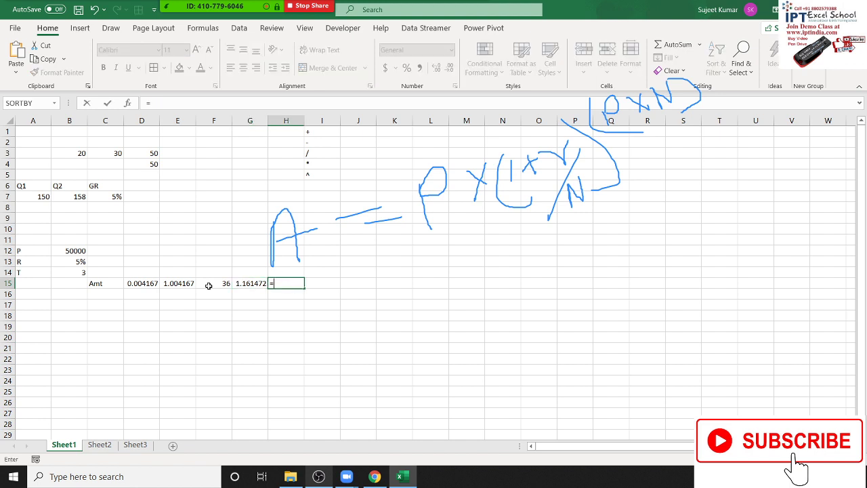
left_click(71, 247)
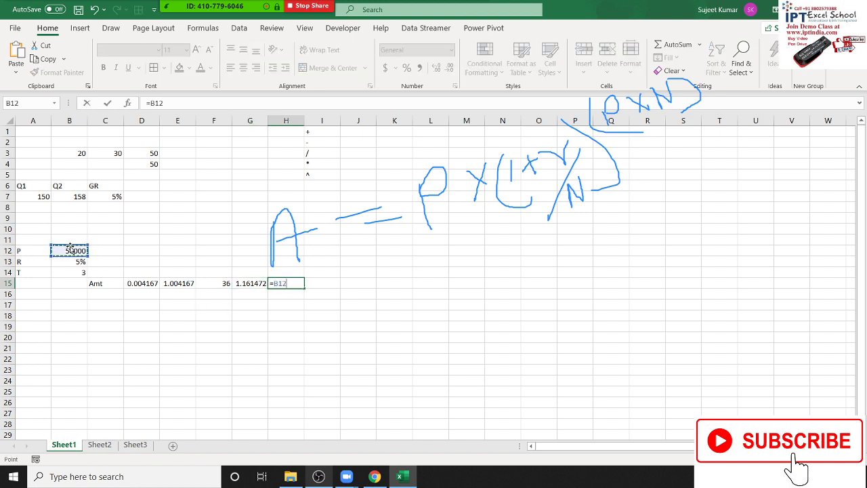
type("*")
left_click(263, 285)
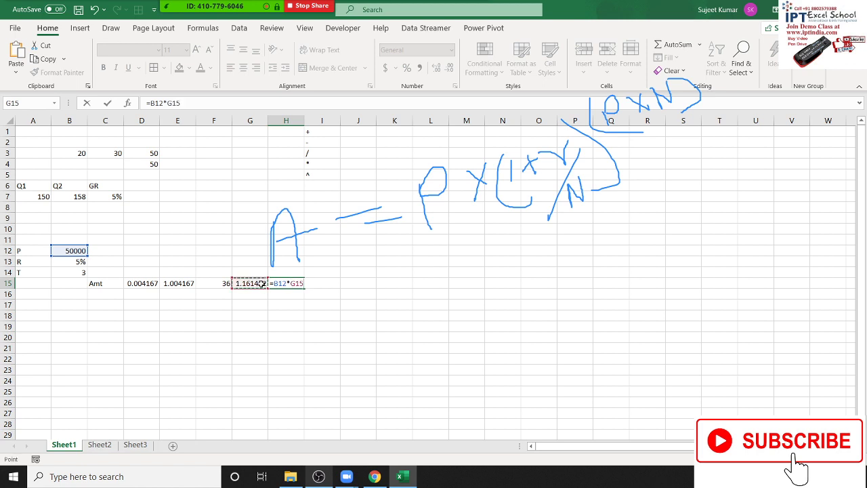
key("Return")
key("Up")
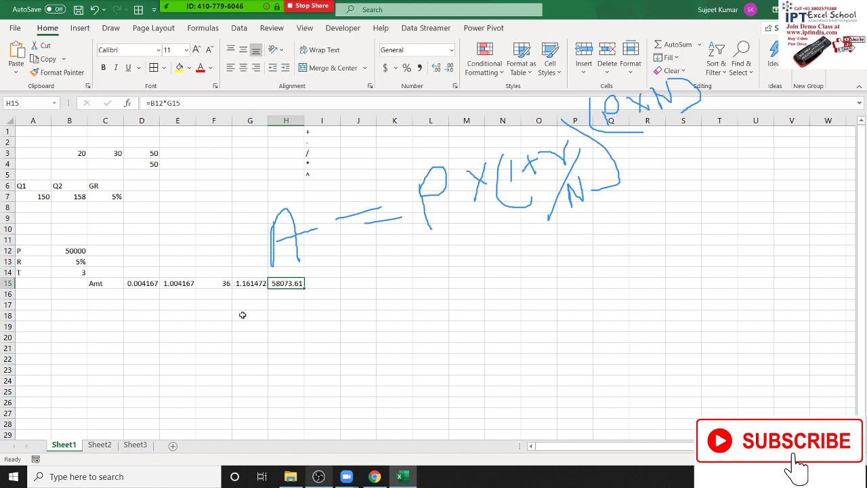
left_click_drag(134, 285, 296, 296)
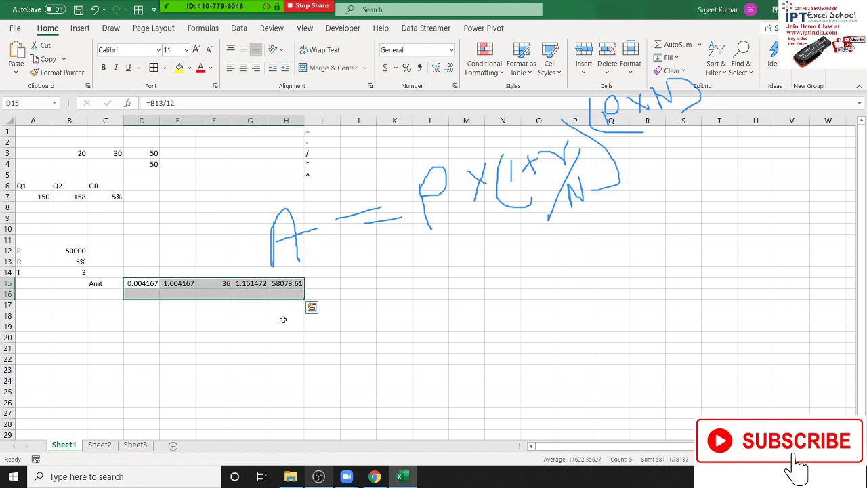
left_click(253, 327)
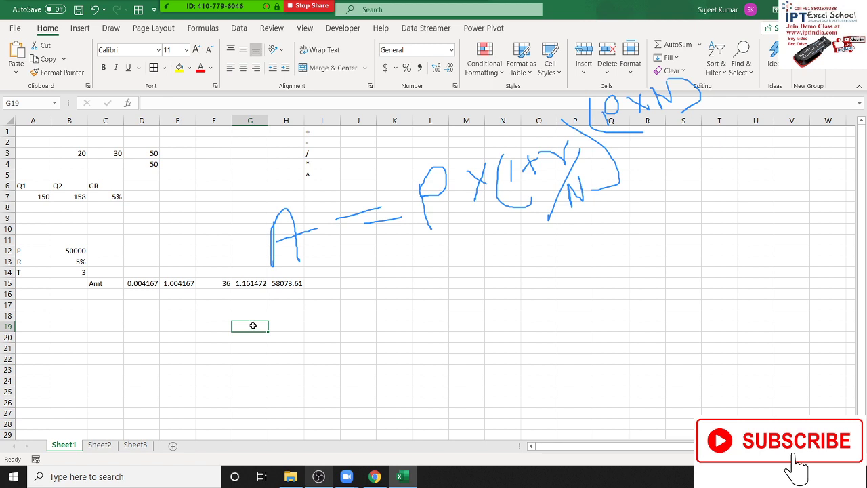
Inspect the formulas in D15 (B13/12) and E15 (1+D15), leaving them unchanged
left_click(140, 285)
left_click_drag(149, 102, 176, 103)
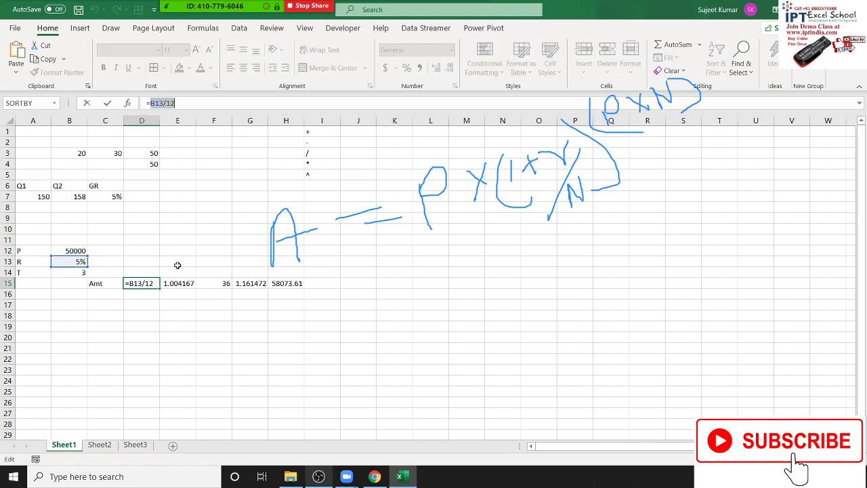
left_click(150, 283)
left_click(173, 283)
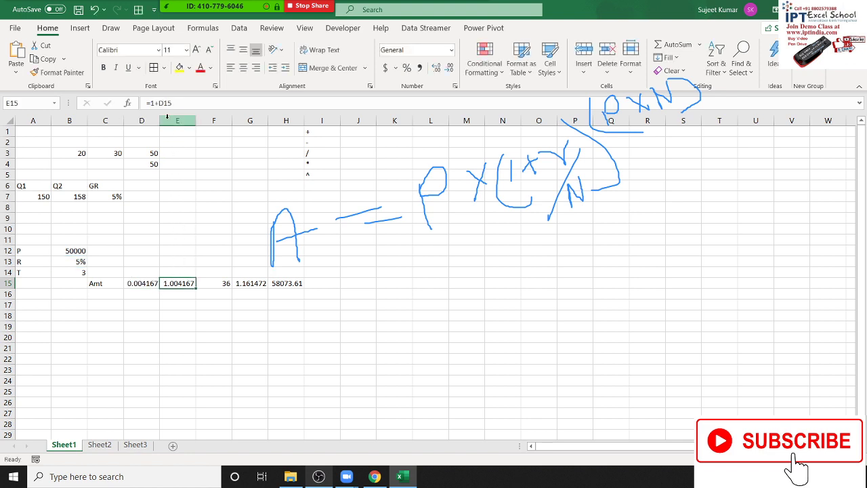
type("=1+D15")
left_click_drag(158, 102, 175, 102)
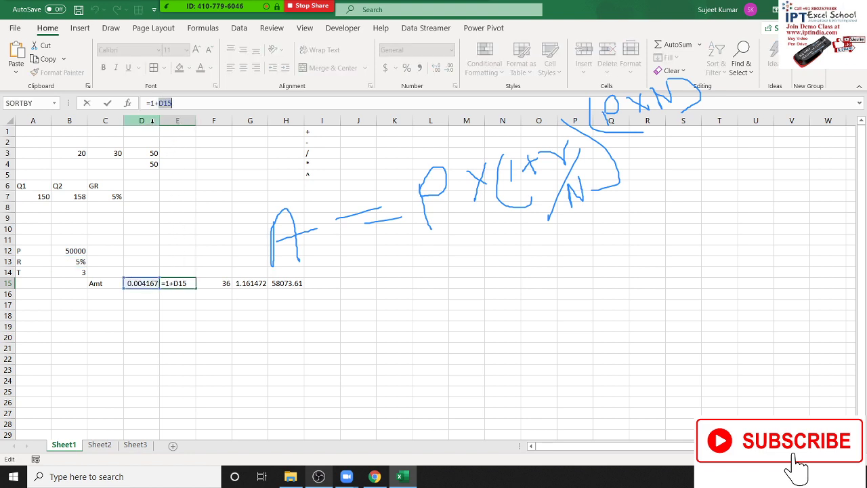
key("ctrl+Return")
key("Left")
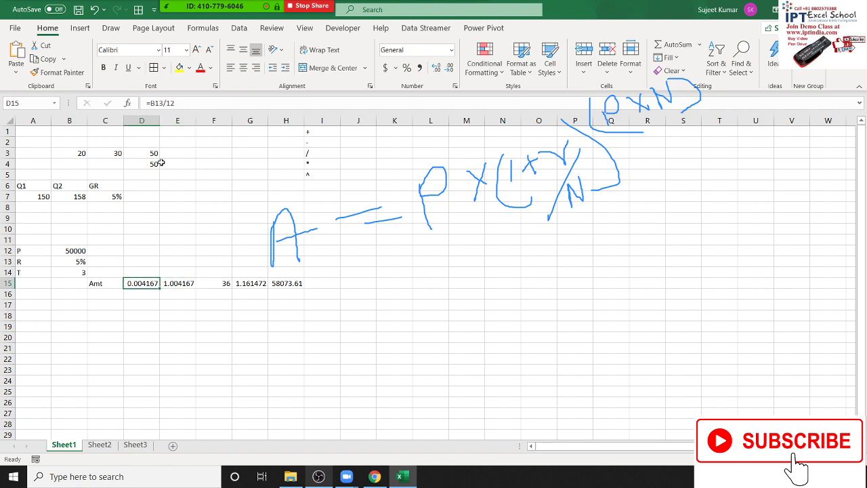
left_click(156, 103)
left_click_drag(150, 103, 175, 103)
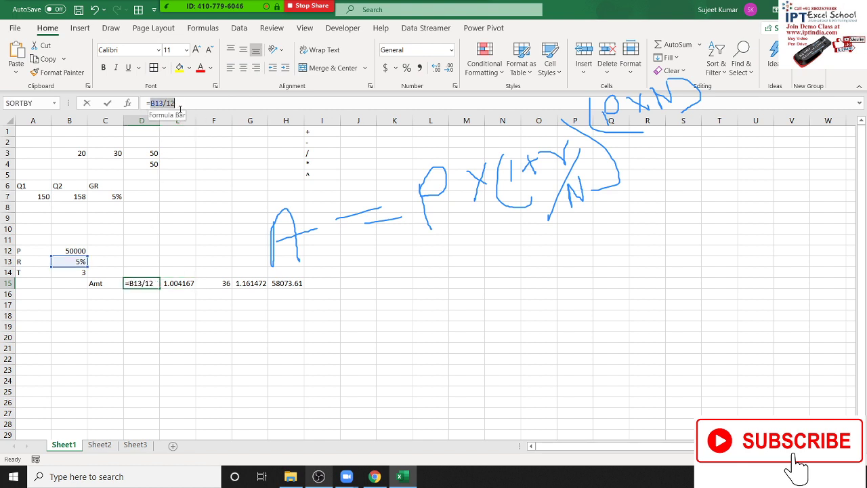
key("Escape")
left_click(179, 275)
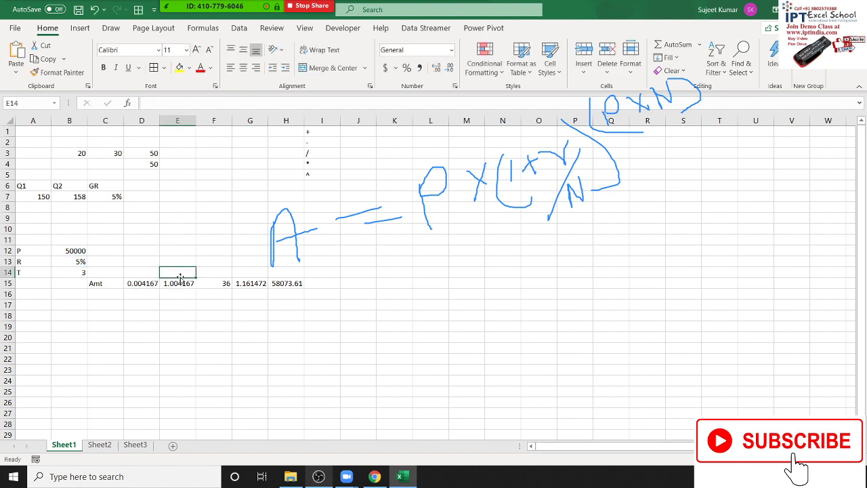
Change E15 to =1+(B13/12) and clear the monthly rate from D15
left_click(173, 281)
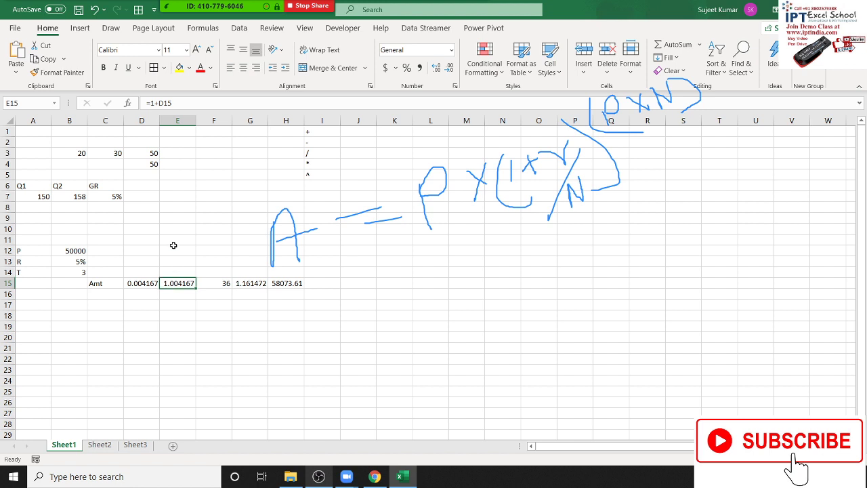
left_click(161, 103)
double_click(163, 103)
type("(")
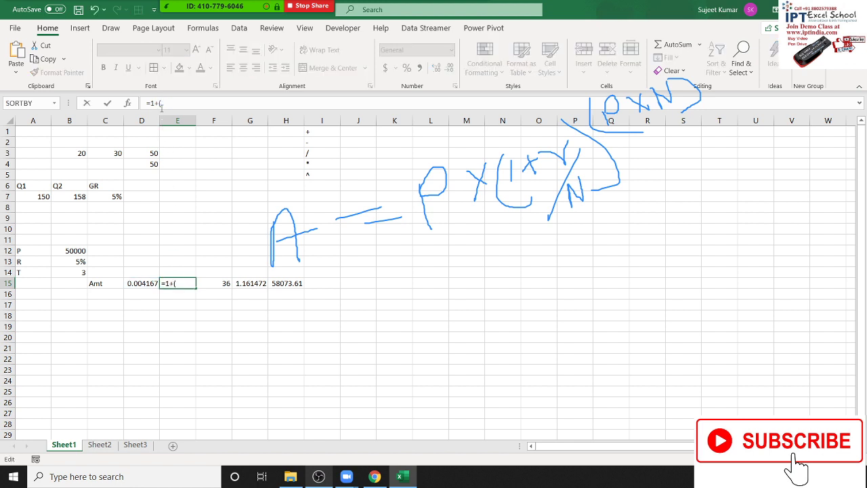
type("B13/12")
key("Return")
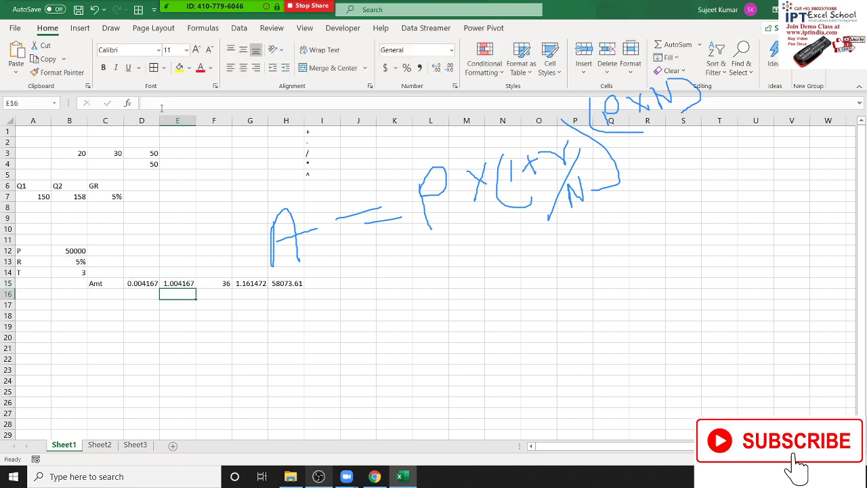
key("Up")
key("Left")
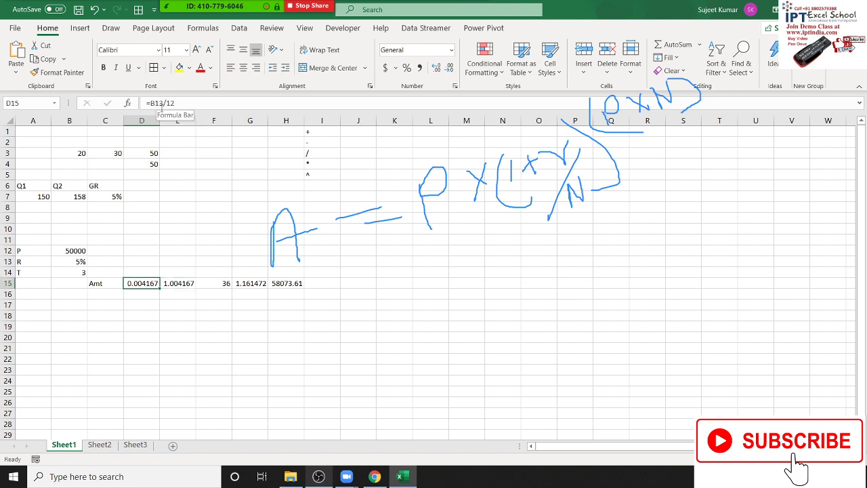
key("Delete")
key("Right")
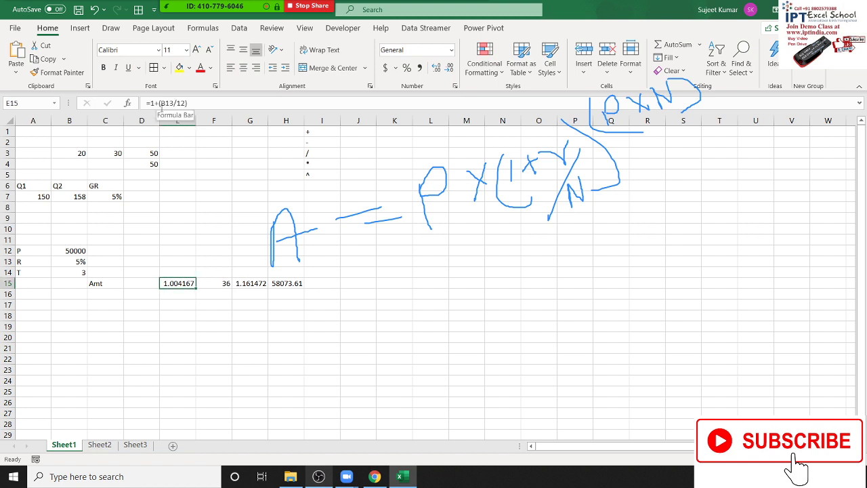
Re-enter =E15^F15 in G15 and review E15's 1+(B13/12) expression
key("Right")
key("Right")
type("=E15^F15")
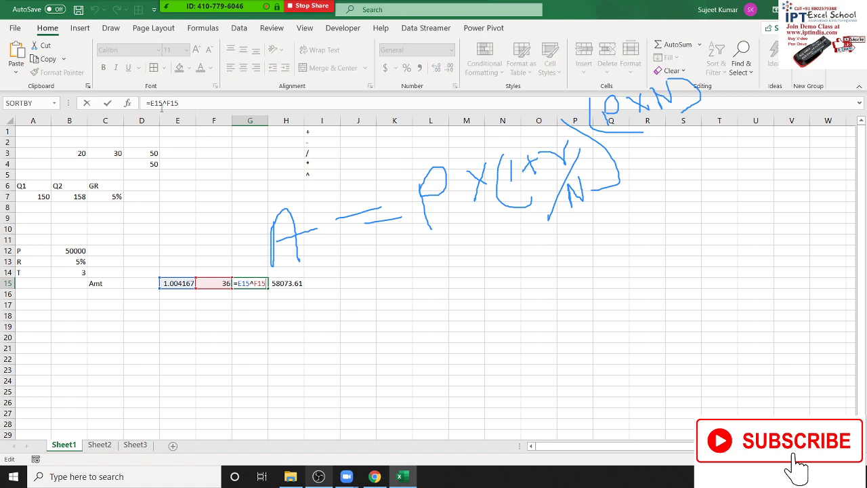
key("shift+Tab")
key("Left")
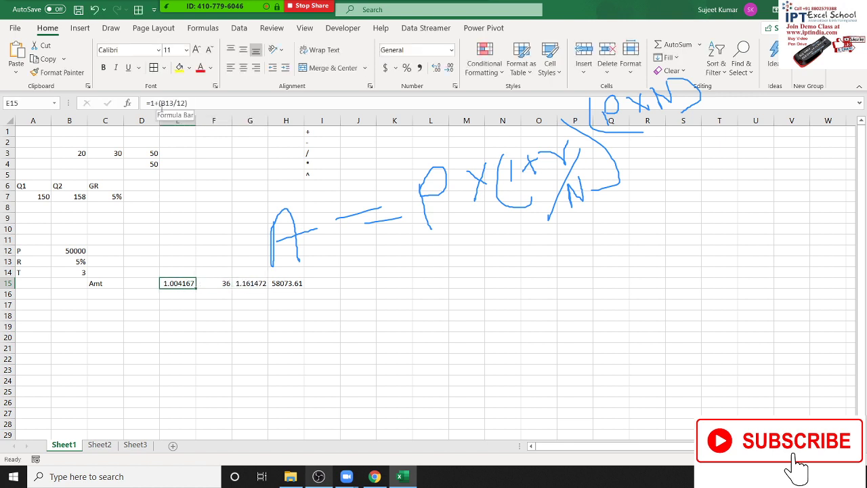
left_click_drag(150, 103, 203, 110)
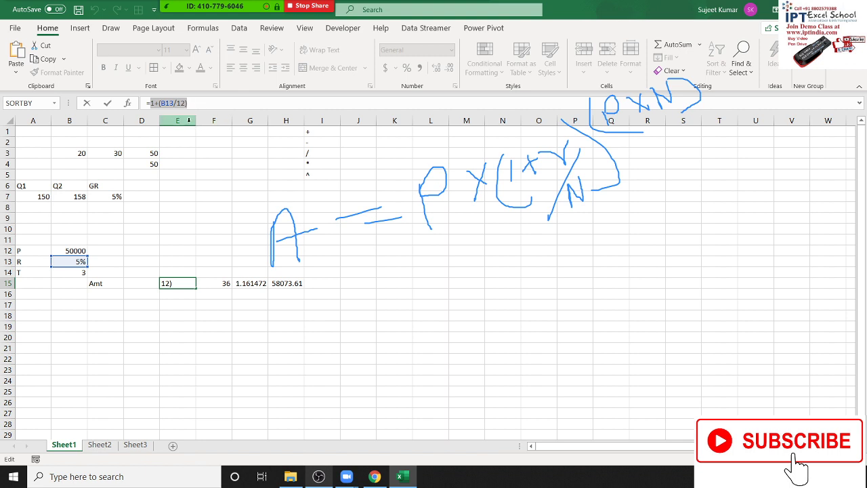
key("Escape")
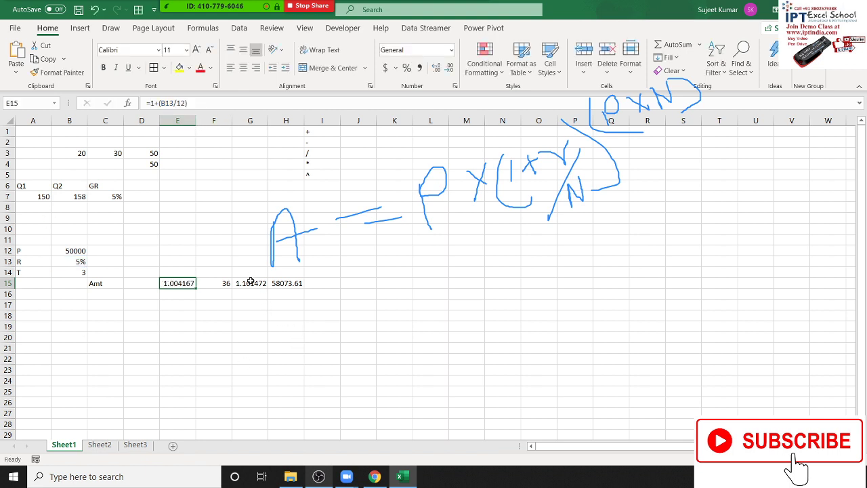
Replace E15 in G15's formula with (1+(B13/12)), then check F15's =B14*12
left_click(251, 282)
left_click_drag(150, 102, 160, 102)
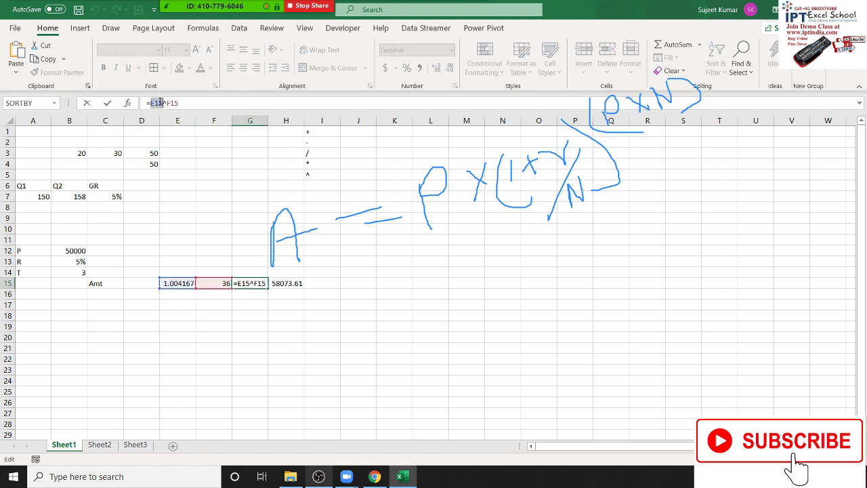
type("()")
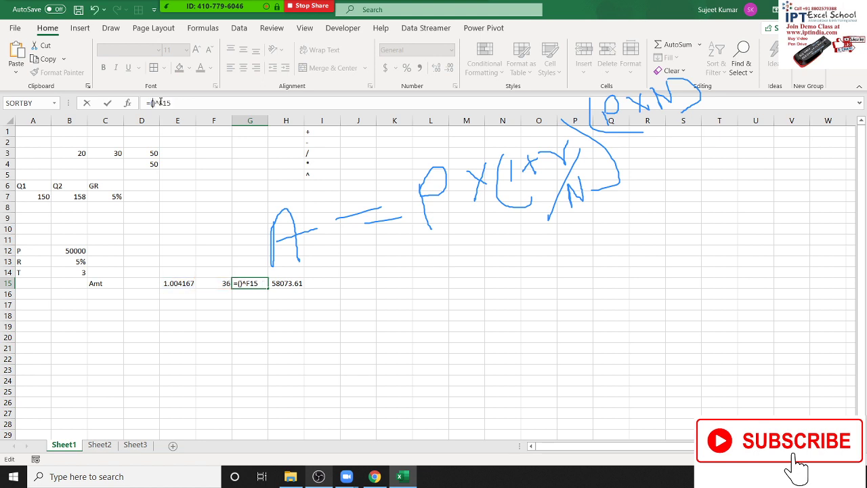
type("1+(B13/12)")
key("Return")
key("Up")
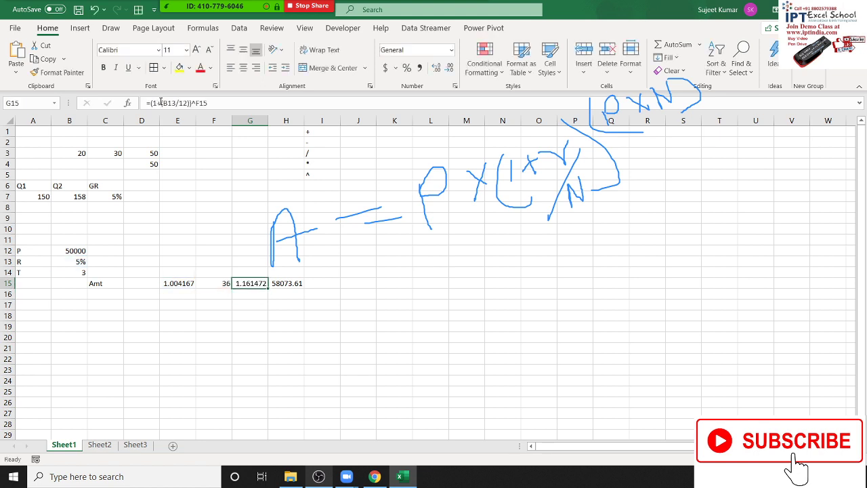
key("Left")
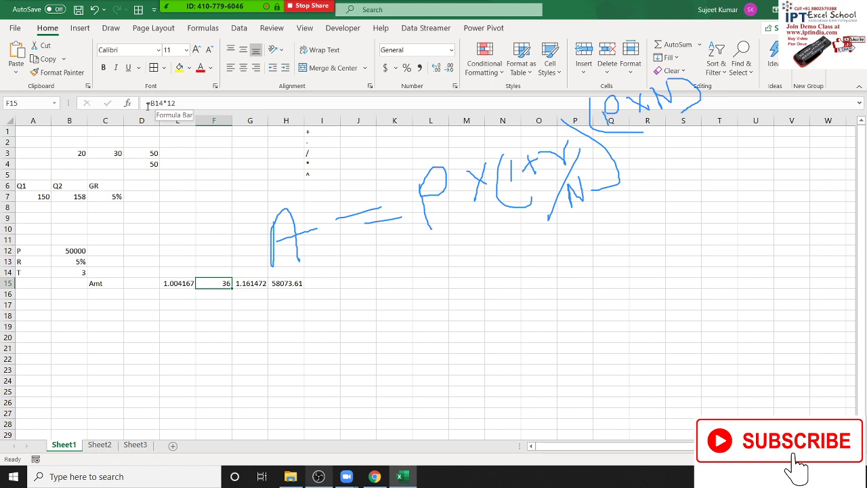
left_click_drag(151, 103, 176, 103)
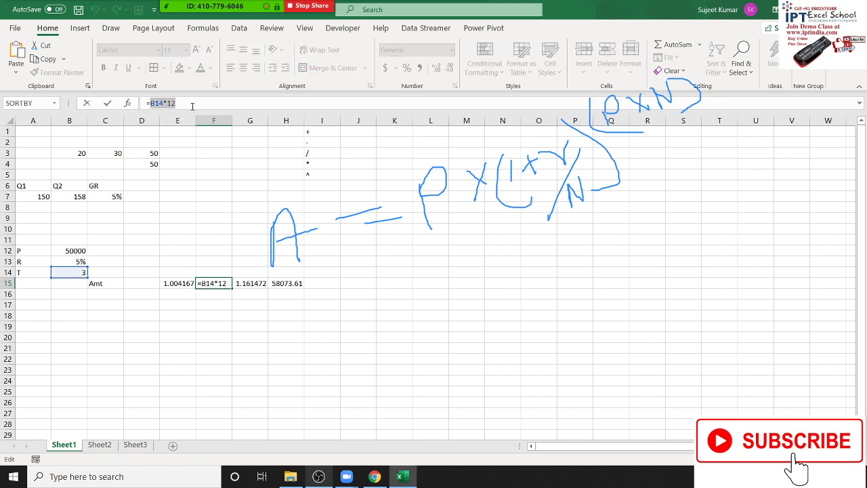
key("Escape")
Replace the F15 exponent in G15's formula with (B14*12)
left_click(258, 282)
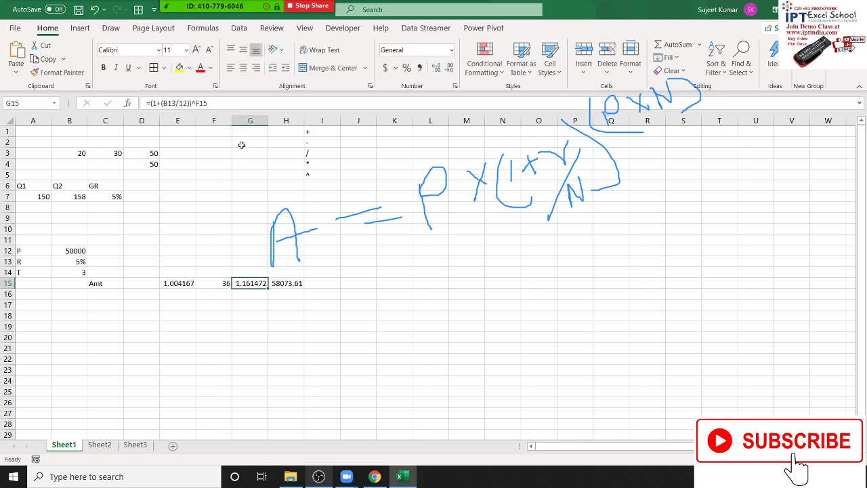
left_click(208, 103)
key("BackSpace")
key("BackSpace")
key("BackSpace")
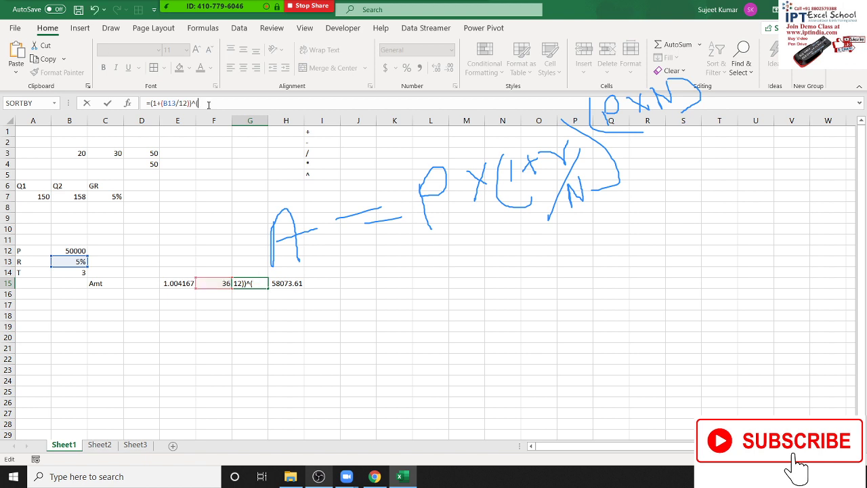
type("(B14*12")
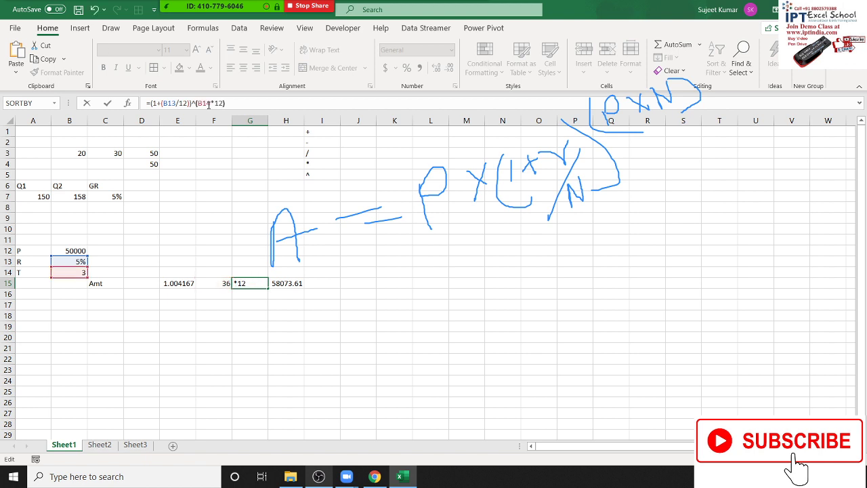
key("Return")
Clear E15:F15 and fix G15's brackets to =(1+(B13/12))^(B14*12)
key("Up")
key("Left")
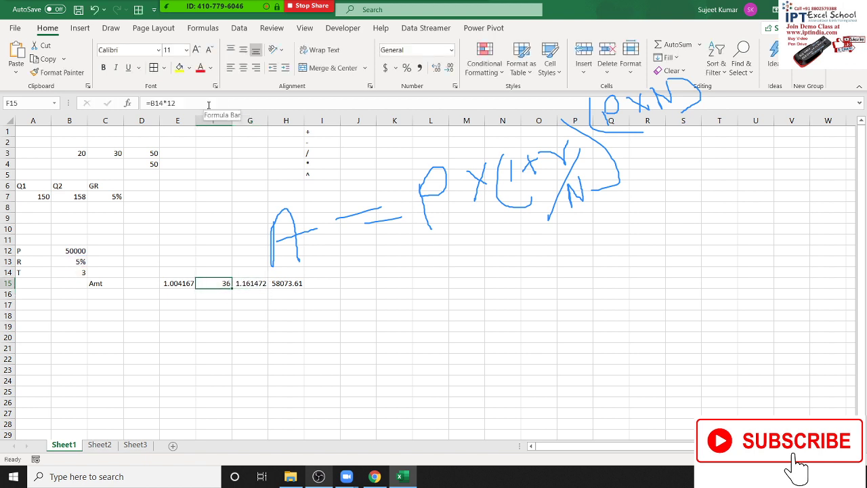
key("Left")
key("shift+Right")
key("Delete")
key("Right")
key("Right")
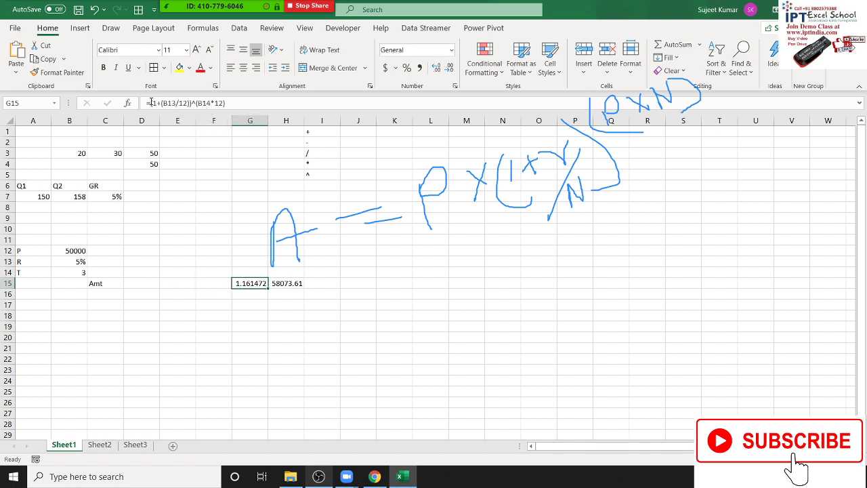
left_click_drag(150, 103, 197, 103)
type("(")
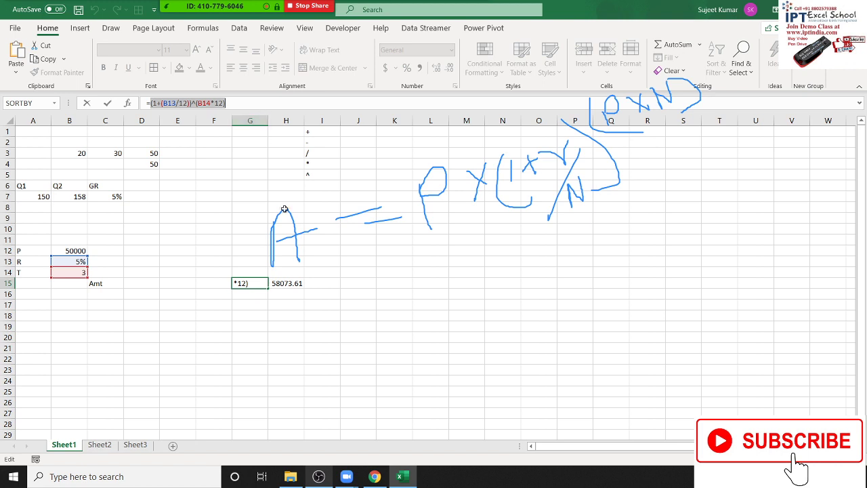
key("ctrl+Return")
Replace G15 in H15's formula with ((1+(B13/12))^(B14*12)), making =B12*((1+(B13/12))^(B14*12))
left_click(299, 283)
type("=B12*G15")
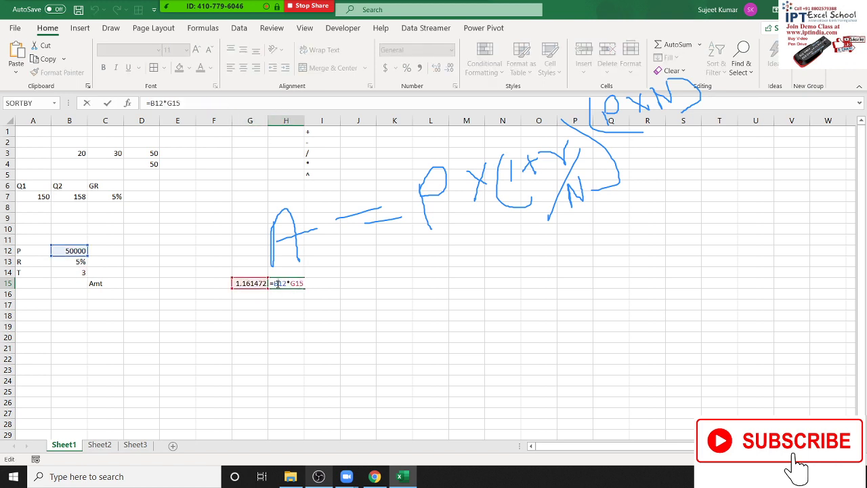
double_click(277, 283)
left_click(296, 284)
double_click(296, 284)
double_click(279, 284)
double_click(297, 284)
type("(")
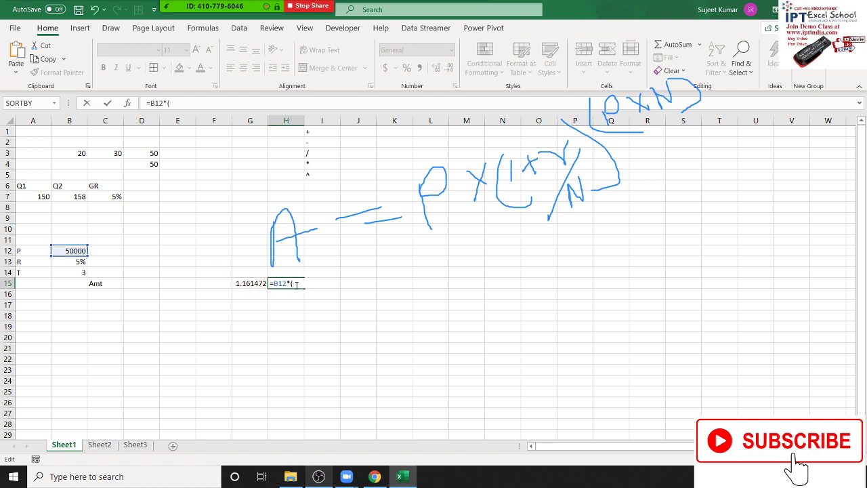
type("(1+(B13/12))^(B14*12)")
key("Return")
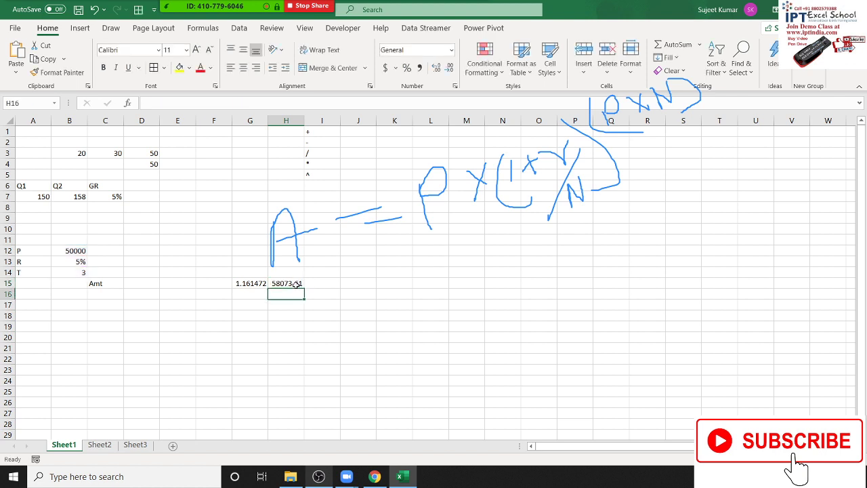
Clear G15 and move H15's combined formula into D15, which shows 58073.61
key("Up")
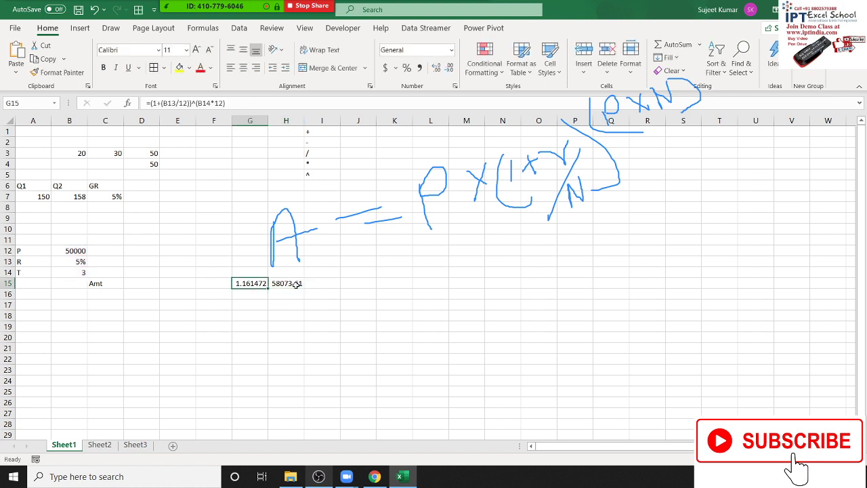
key("Delete")
left_click(297, 283)
key("ctrl+c")
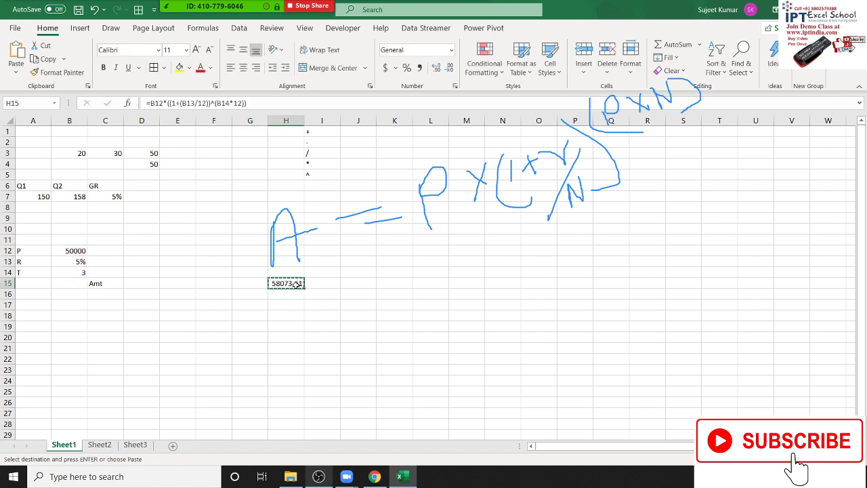
key("Left")
key("Left")
key("Left")
key("Left")
key("ctrl+v")
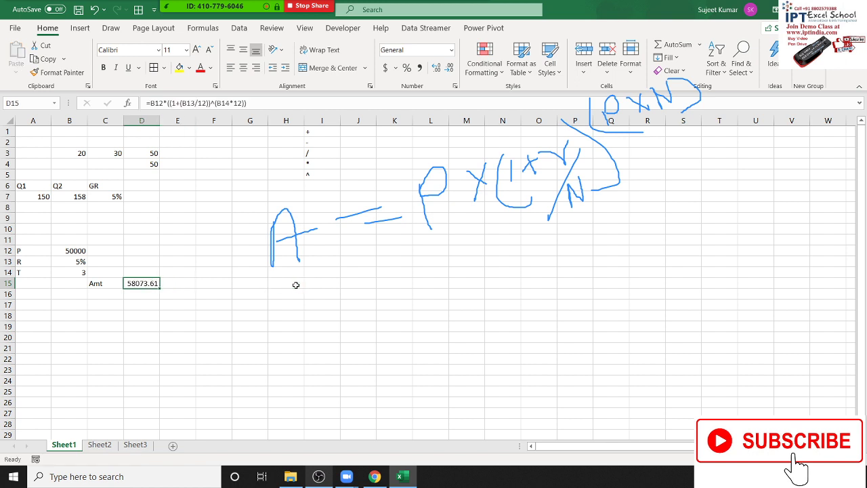
key("F2")
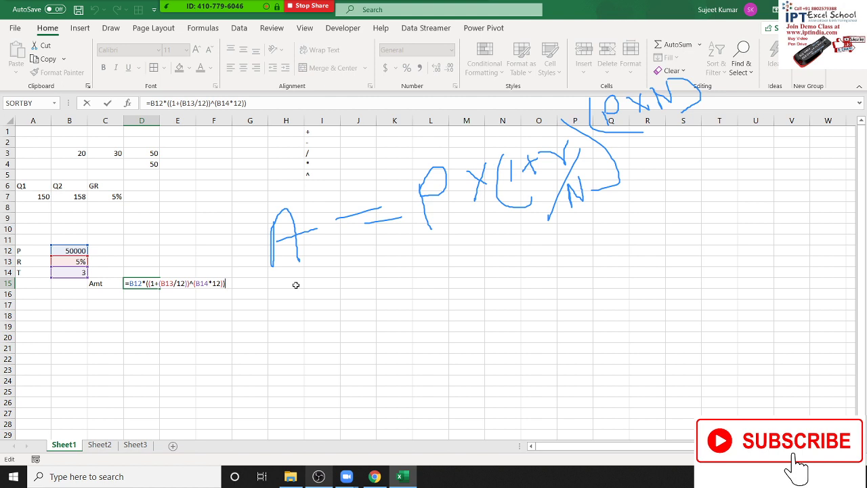
Confirm D15's formula, then clear all Zoom annotation drawings and close the annotation toolbar
key("Return")
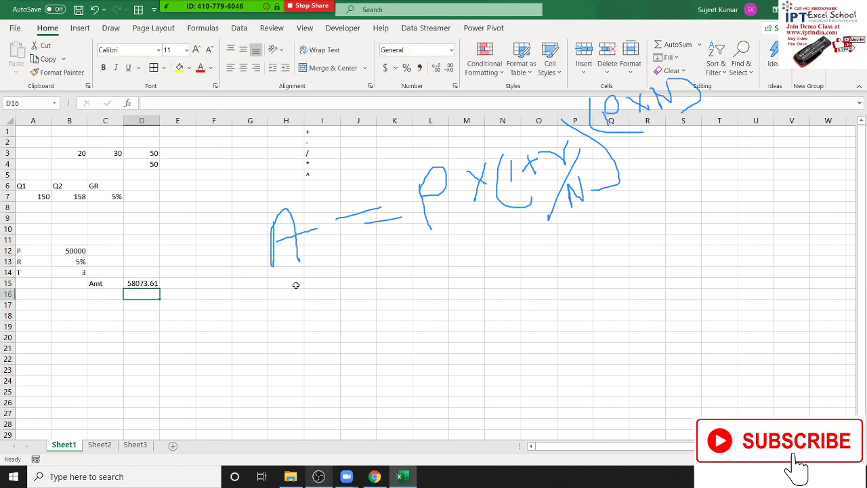
mouse_move(292, 24)
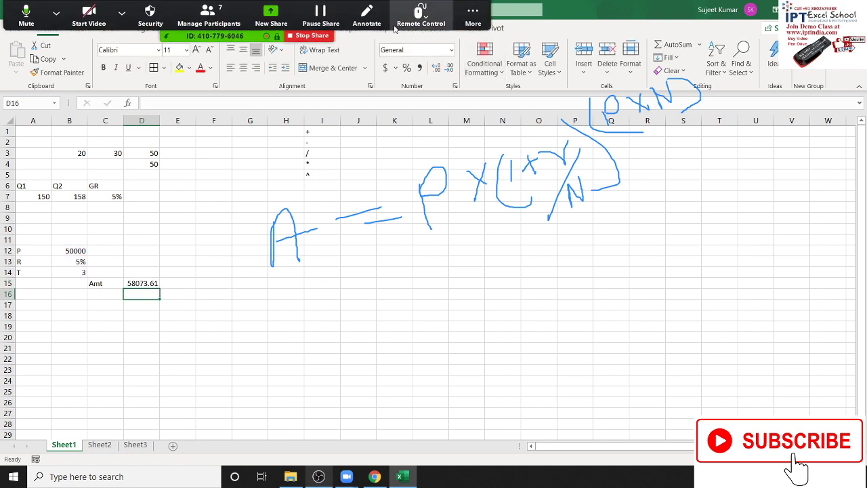
left_click(366, 14)
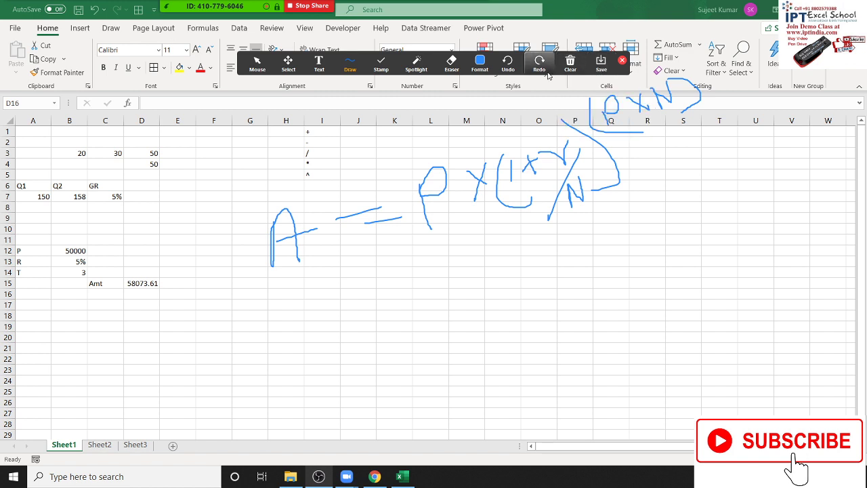
left_click(563, 72)
left_click(576, 88)
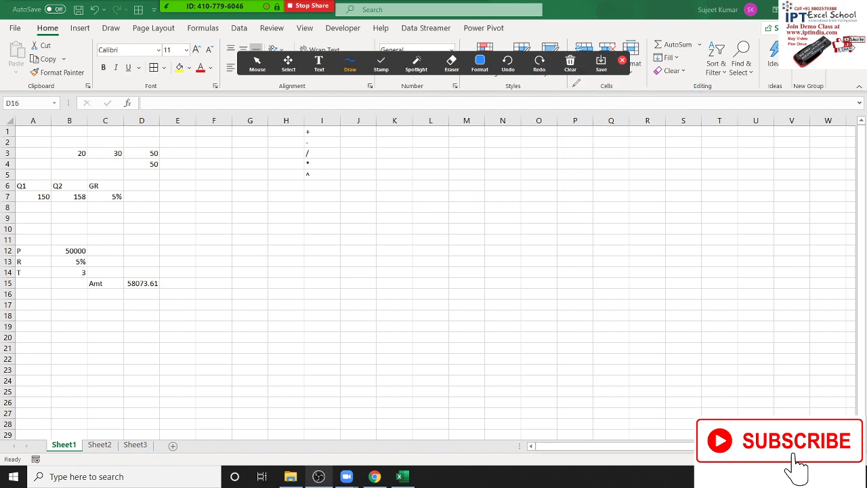
left_click(622, 61)
Label A18 'MRP' and A17 'Cost', then move to B17
left_click(34, 317)
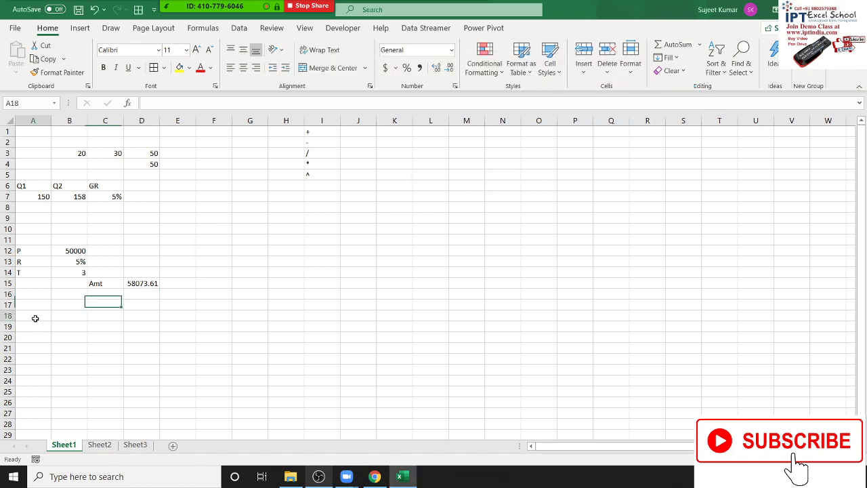
type("MR")
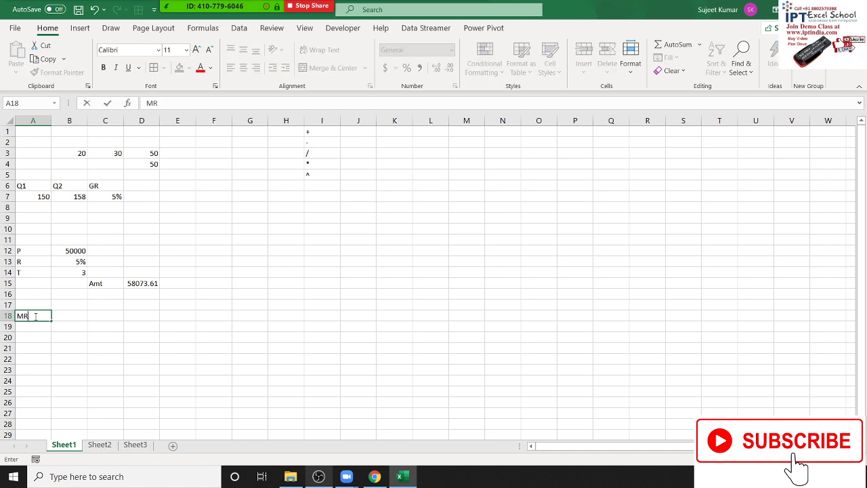
type("P")
key("Return")
key("Up")
key("Up")
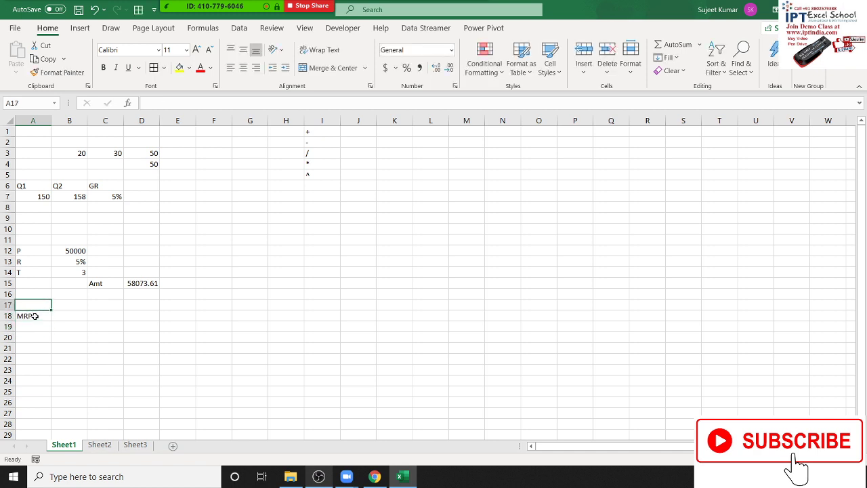
type("Cost")
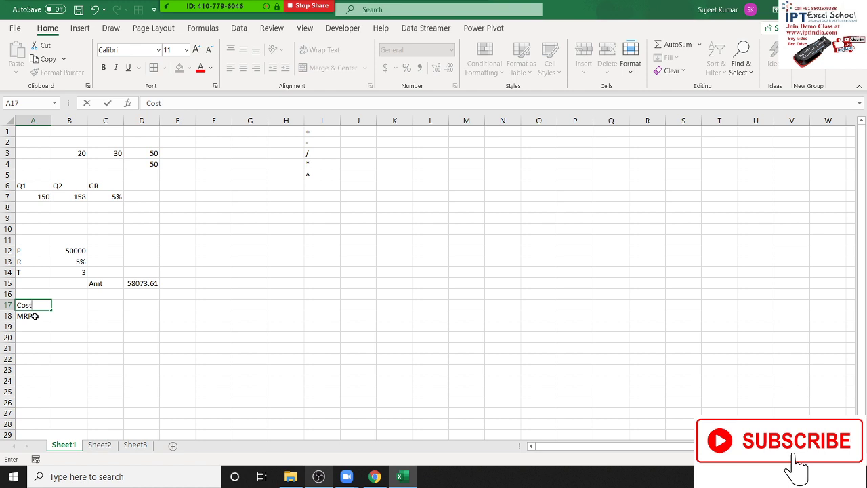
key("Tab")
Enter cost 50 in B17, =B17*5% in C19 and =B17+C19 in C20 (52.5)
type("5")
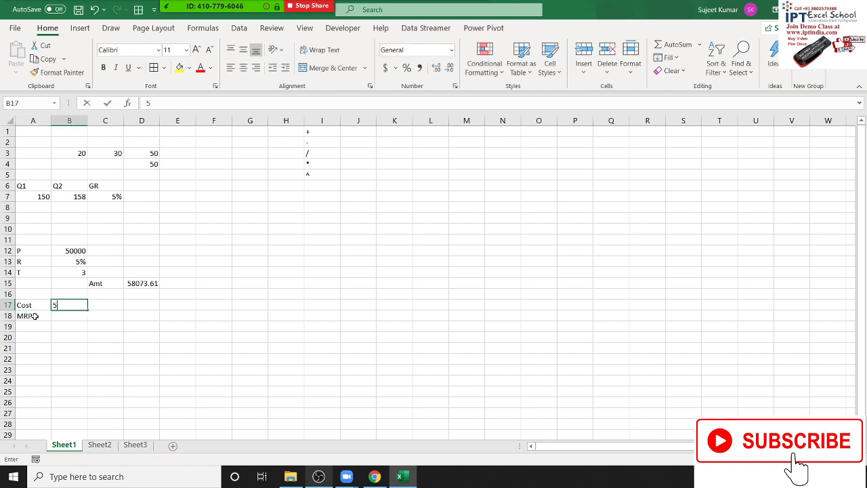
type("0")
left_click(73, 328)
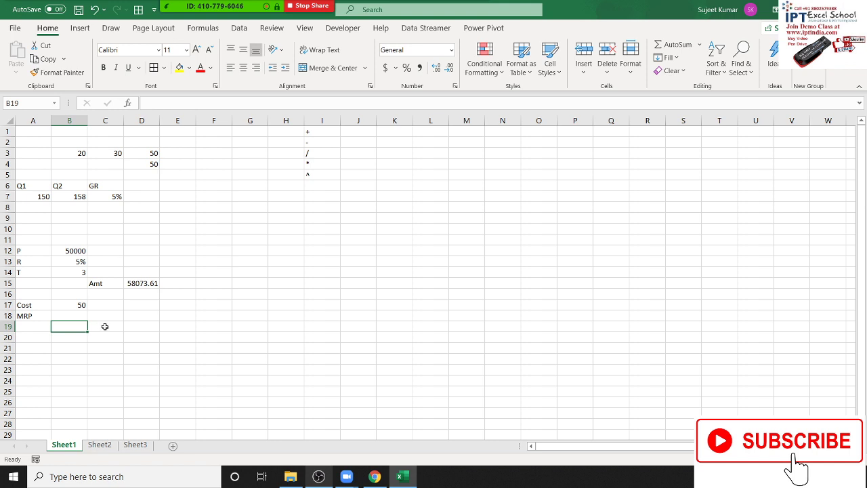
left_click(107, 328)
type("=")
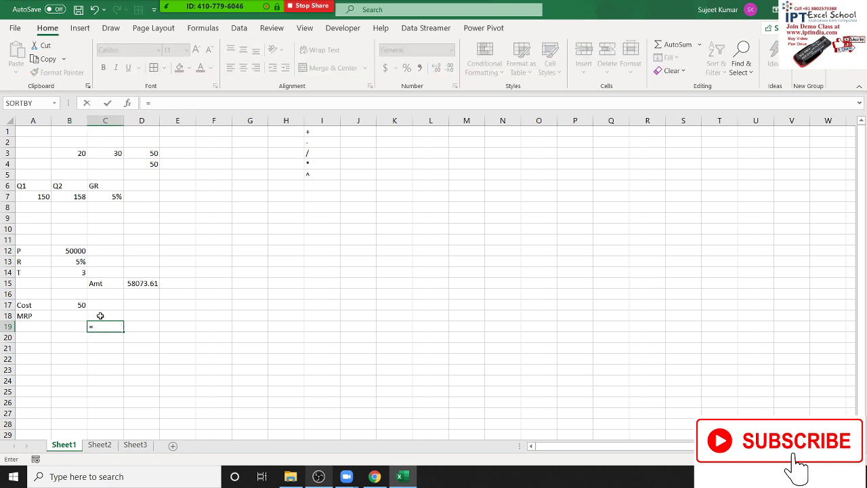
left_click(80, 305)
type("*")
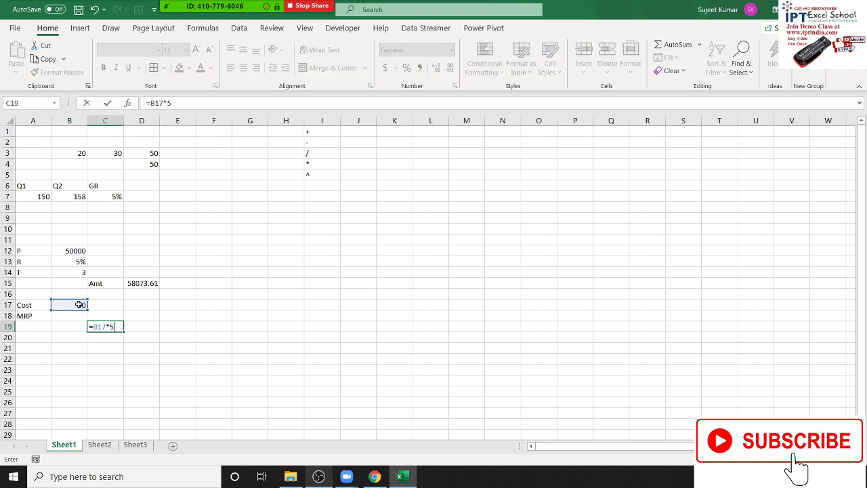
type("%")
key("Return")
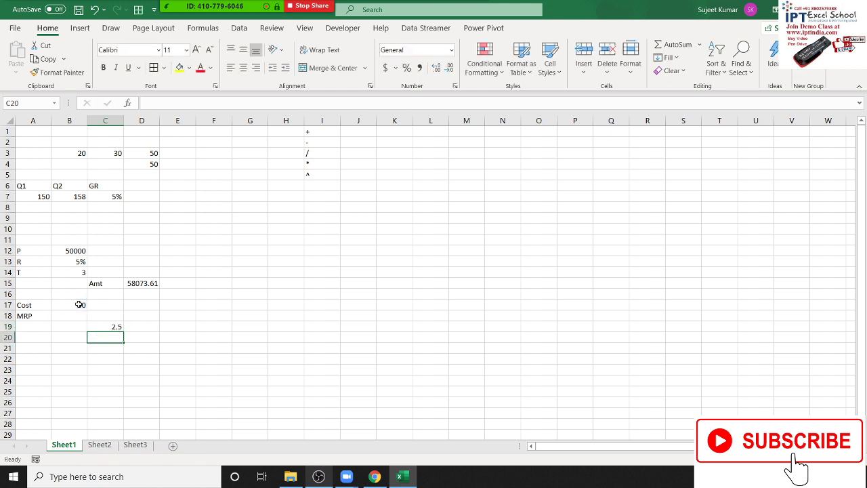
type("=")
left_click(80, 305)
type("+")
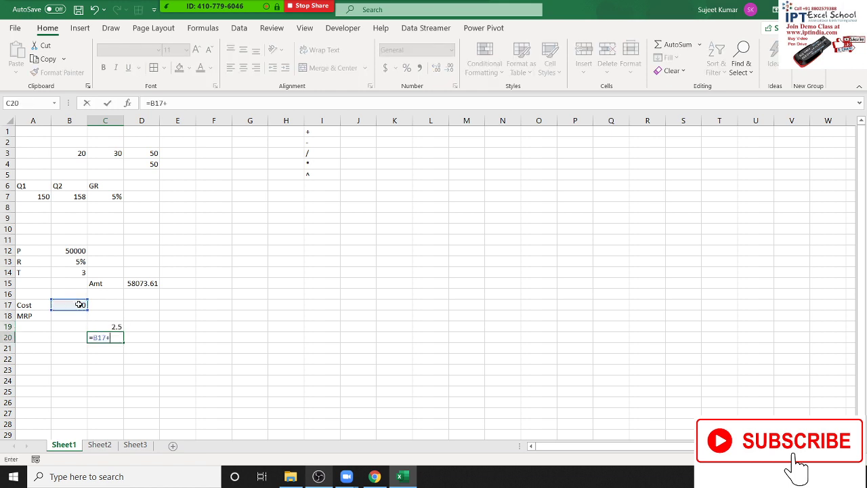
left_click(118, 327)
key("Return")
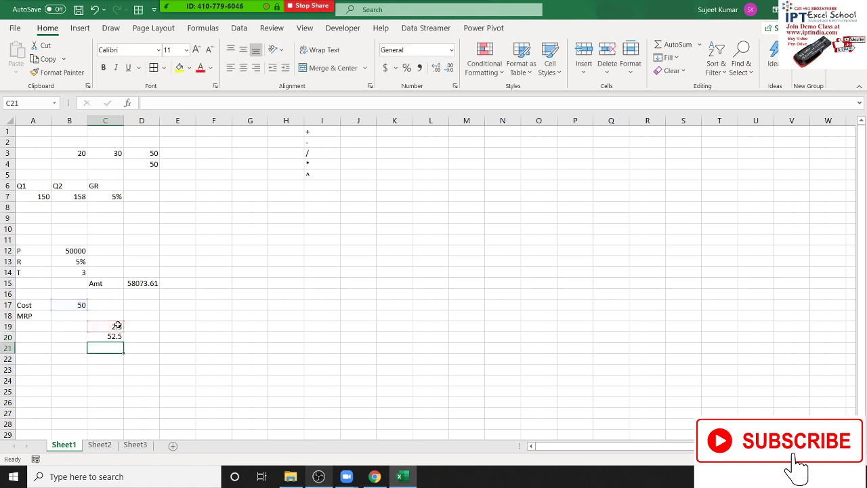
Enter =C20*10% in D19 and =C20+D19 in D20, giving 5.25 and 57.75
key("Up")
key("Right")
key("Up")
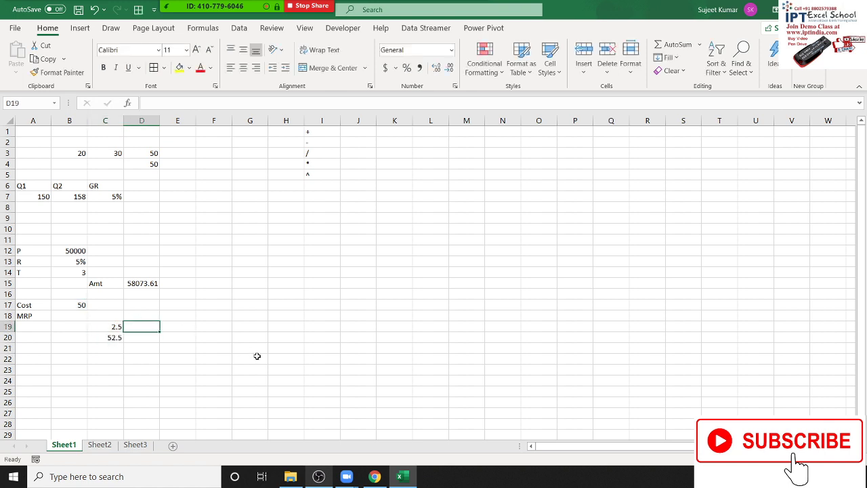
type("=")
key("Down")
key("Left")
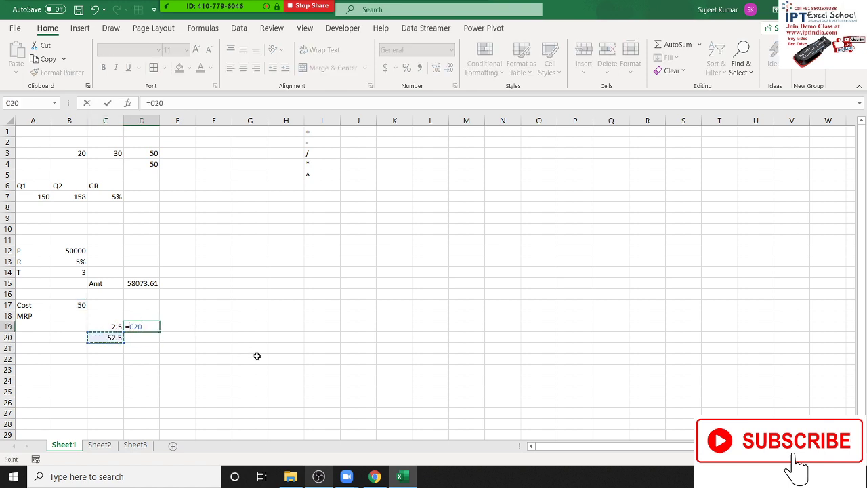
type("*10%")
key("Return")
type("=")
key("Left")
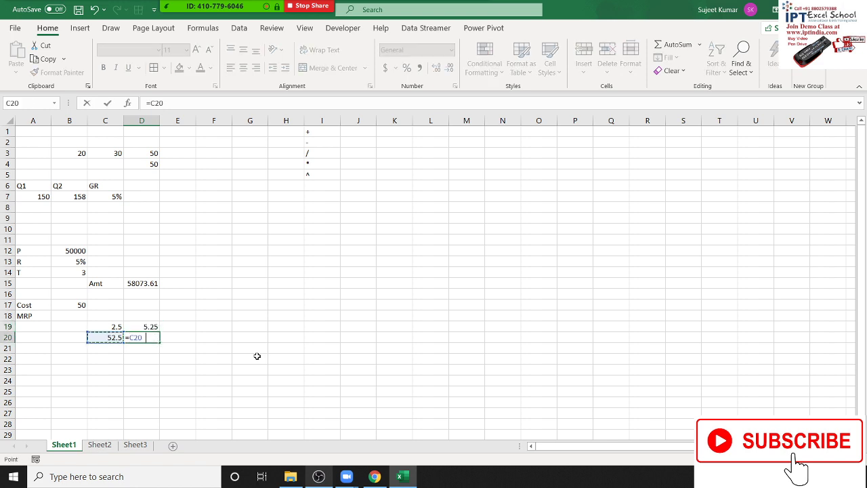
type("+")
key("Up")
key("Return")
key("Up")
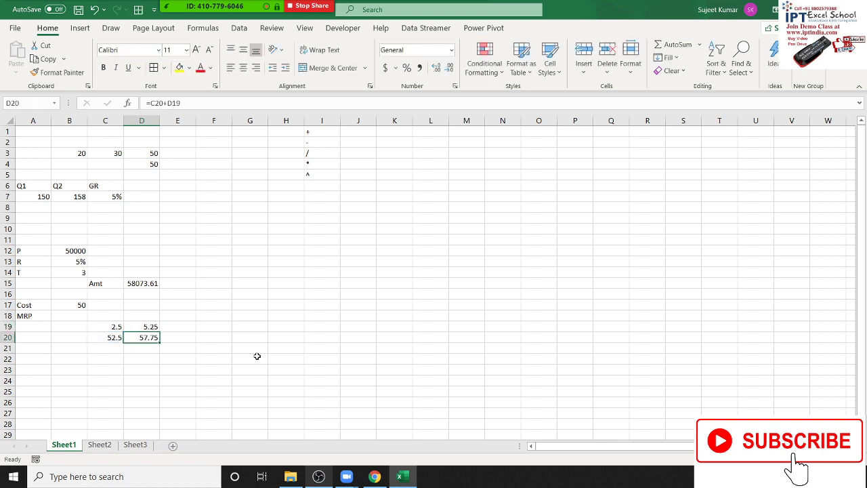
key("Up")
key("Right")
Enter =D20*15% in E19 and =D20+E19 in E20, giving 8.6625 and 66.4125
type("=")
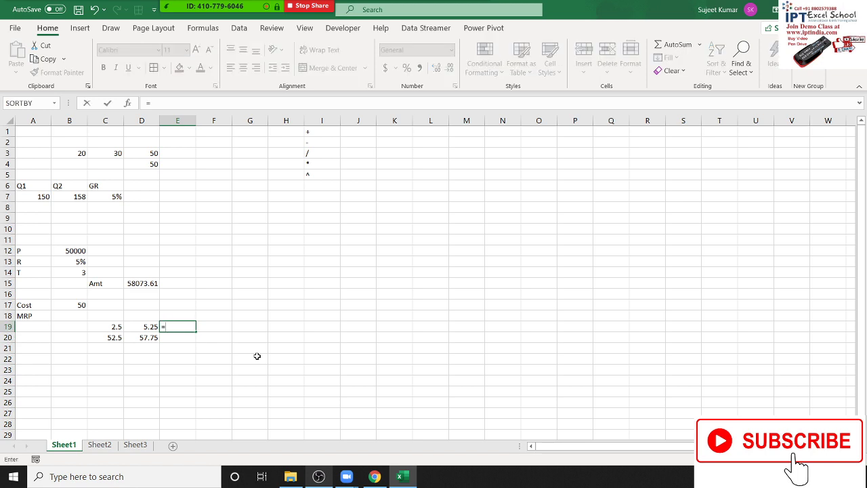
key("Down")
key("Left")
type("*")
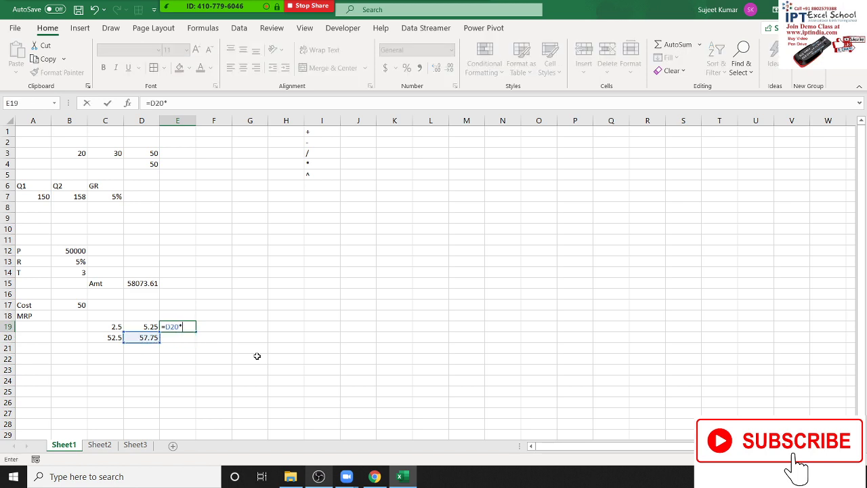
type("%")
key("Return")
type("=")
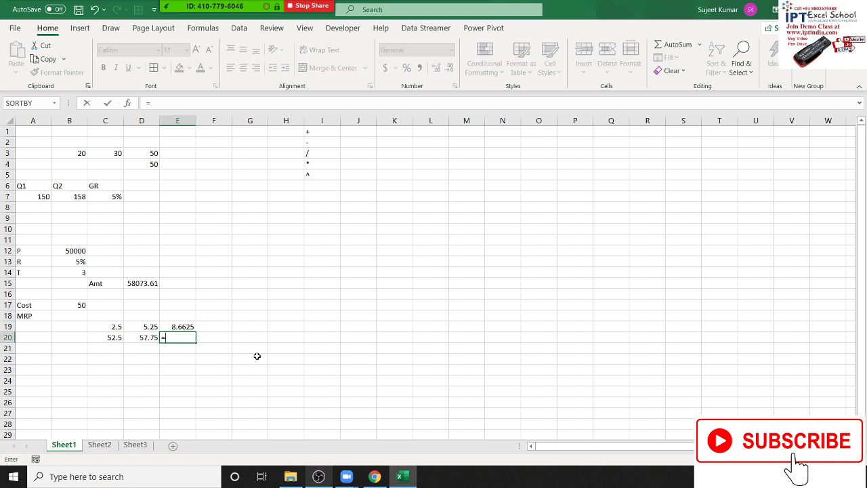
key("Left")
type("+")
key("Up")
key("Return")
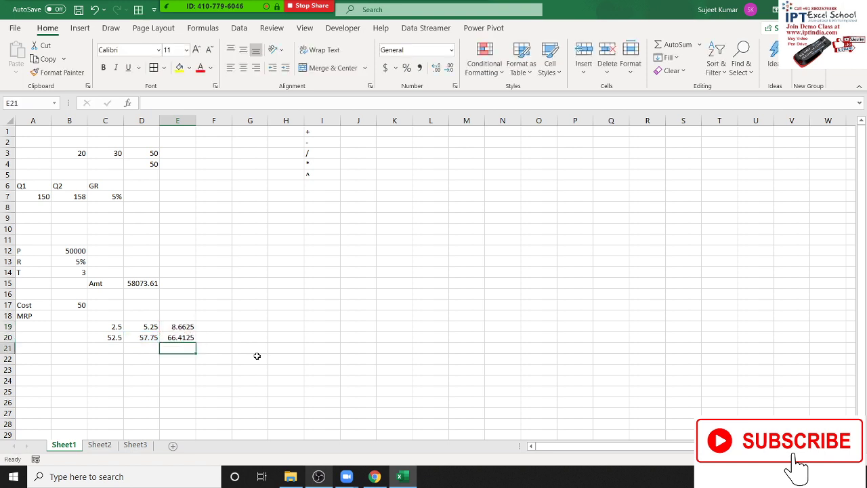
Enter =E20*20% in F19 and =E20+F19 in F20, giving 13.2825 and 79.695
key("Up")
key("Right")
key("Up")
type("=")
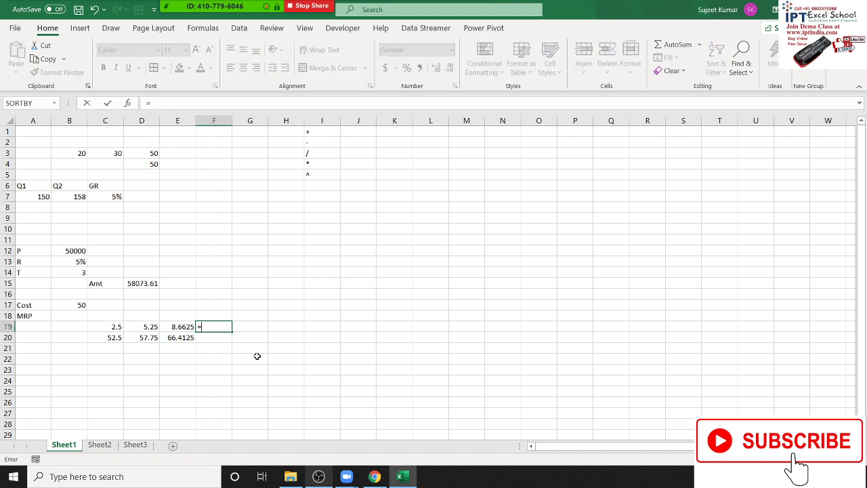
key("Down")
key("Left")
type("*")
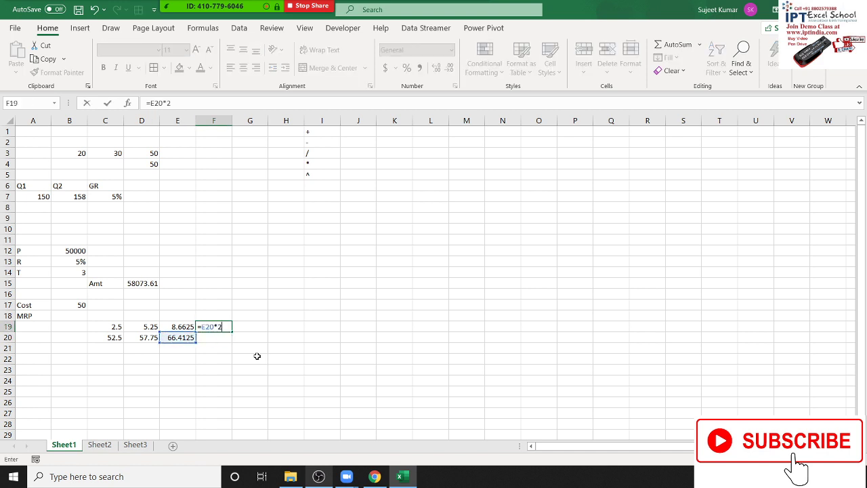
key("Return")
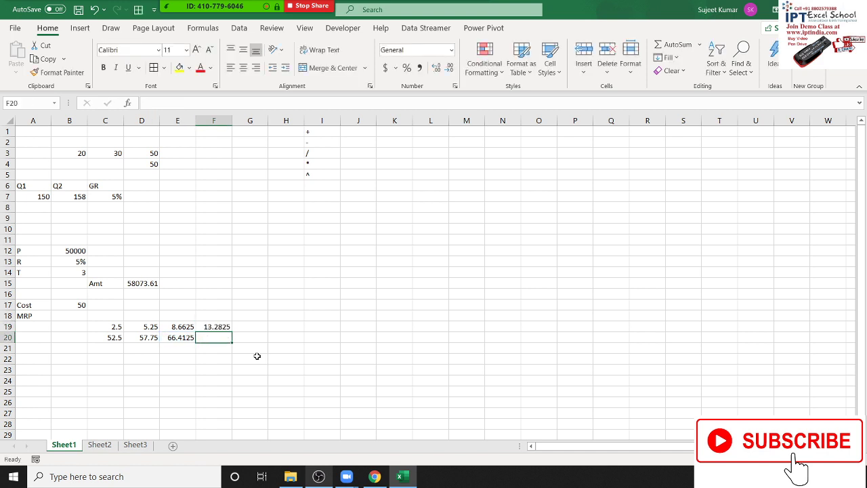
type("=")
key("Left")
type("+")
key("Up")
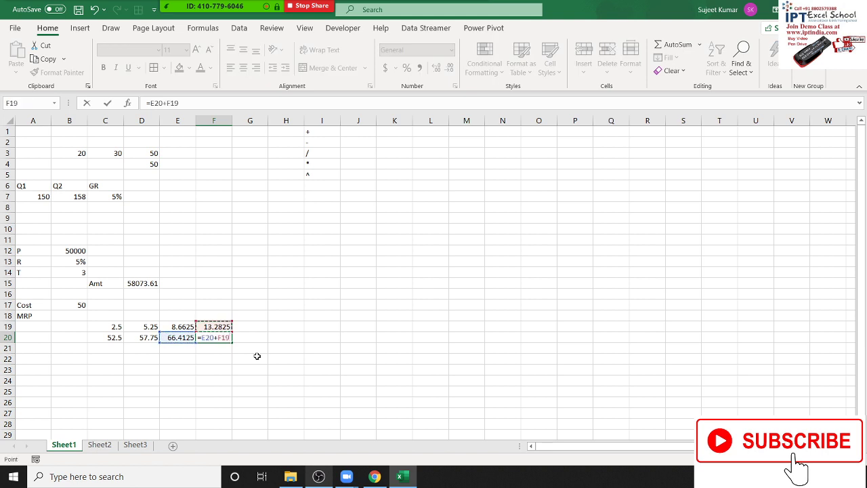
key("Return")
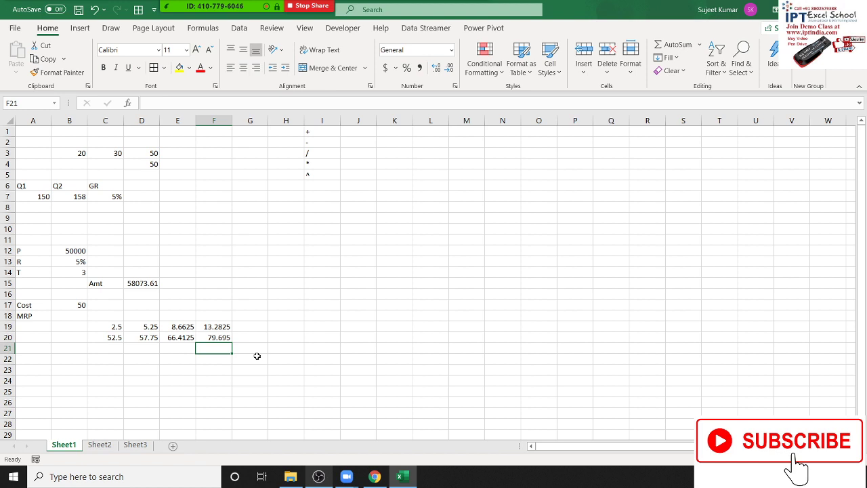
Copy the B17*5% expression from C19's formula
key("Up")
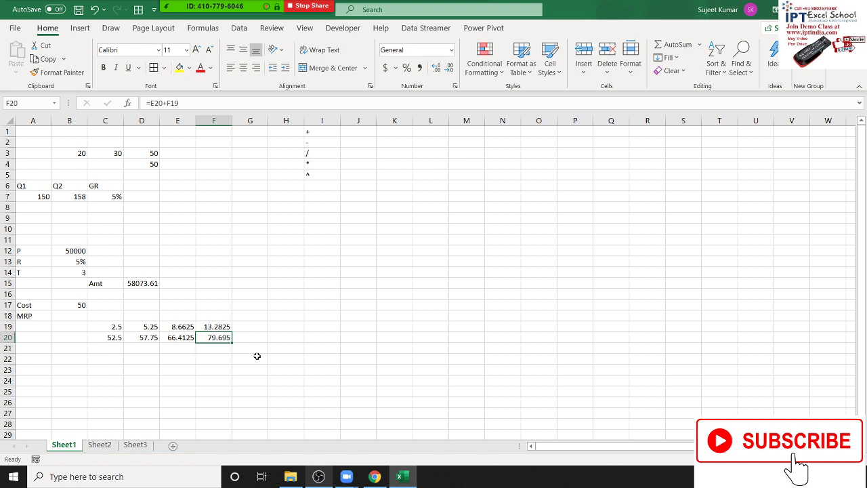
key("Left")
key("Left")
key("Left")
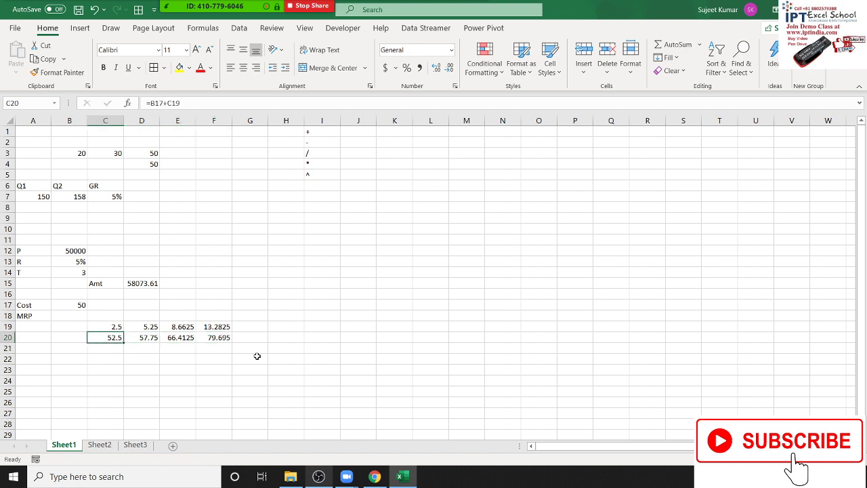
key("Up")
key("Up")
key("Left")
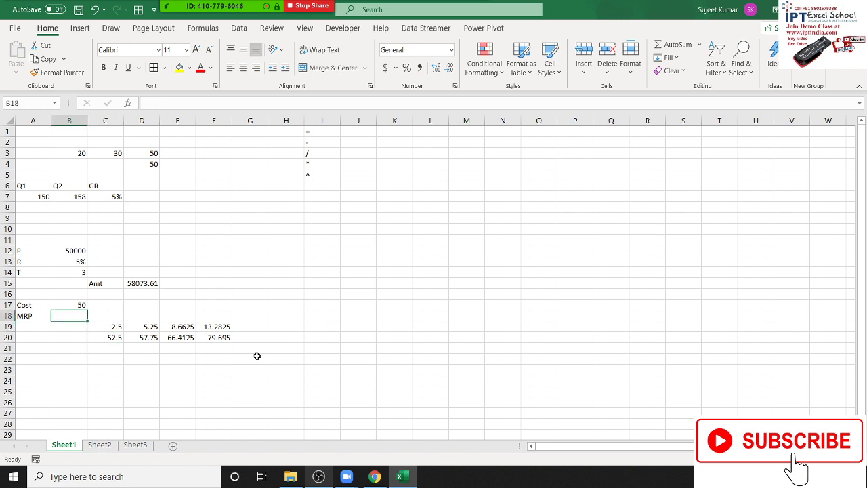
key("Right")
key("Right")
key("Down")
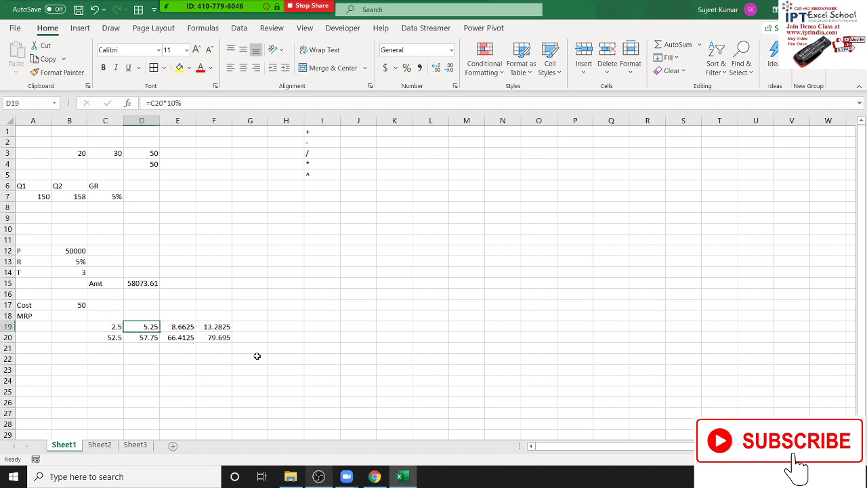
key("Left")
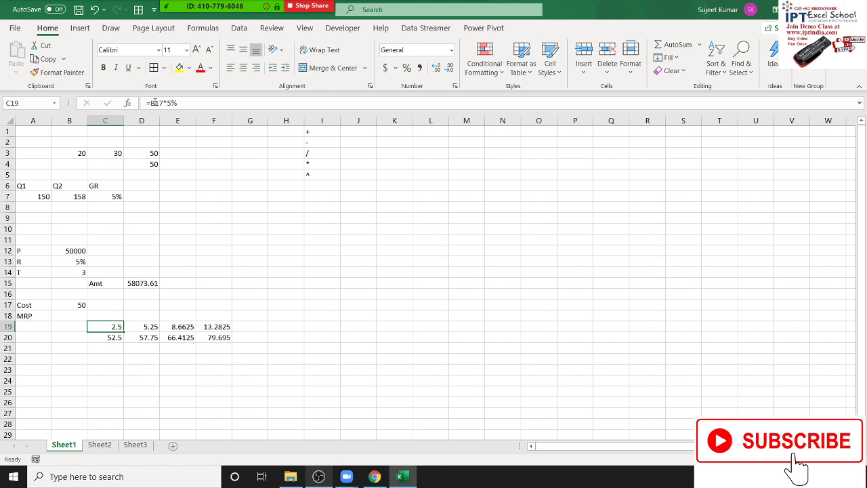
left_click_drag(150, 103, 192, 109)
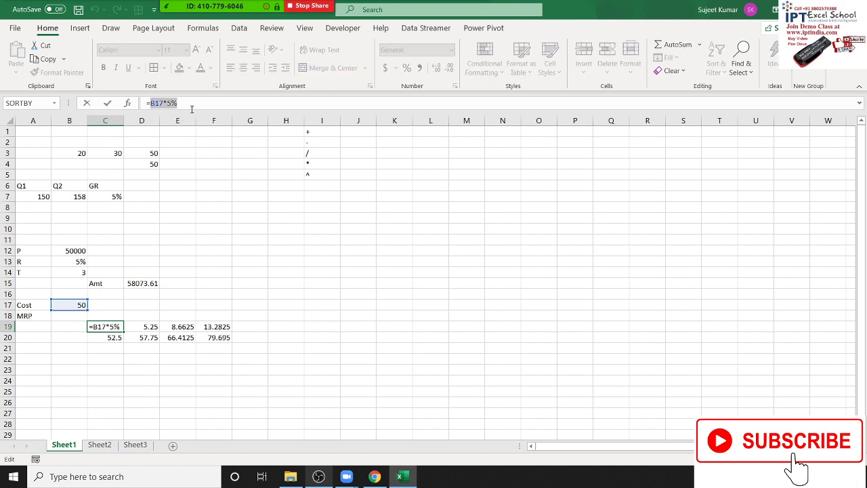
key("Escape")
Change C20 to =B17+(B17*5%), clear C19, and copy C20's expression
double_click(112, 337)
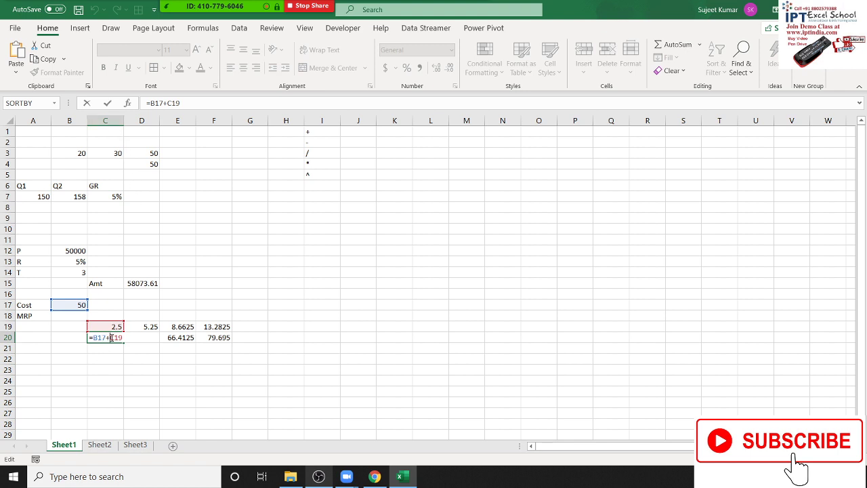
double_click(112, 338)
type("(")
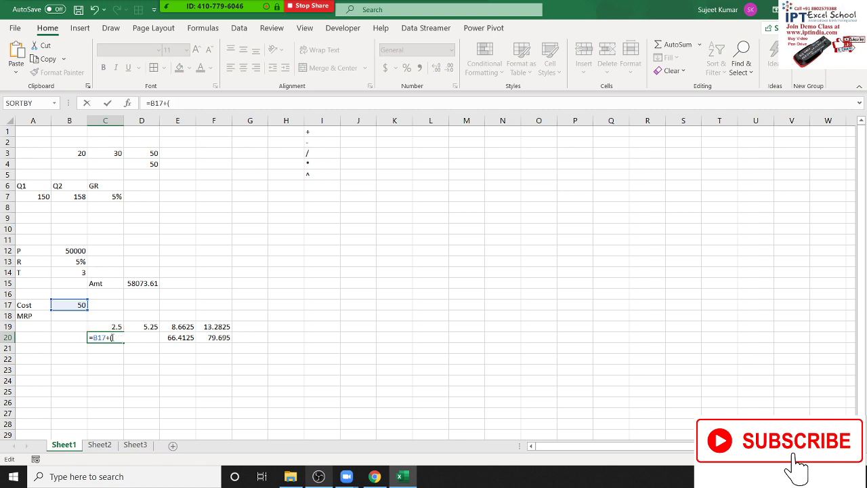
type("B17*5%")
key("Return")
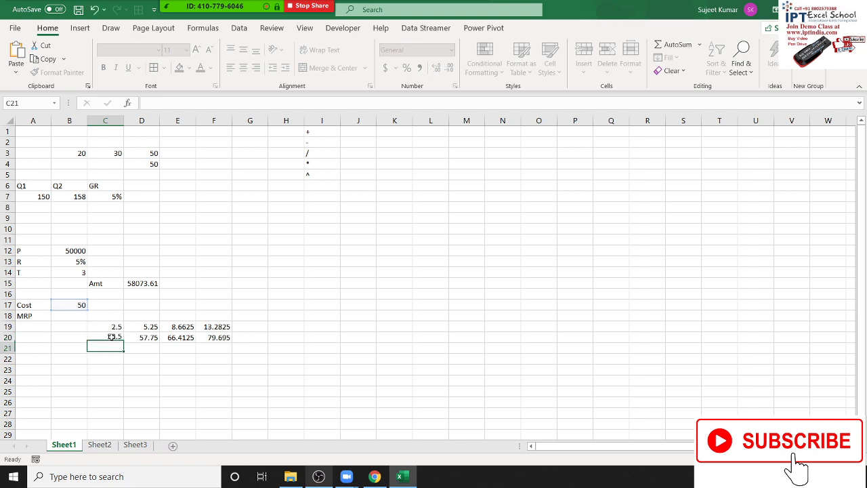
key("Up")
key("Up")
key("Delete")
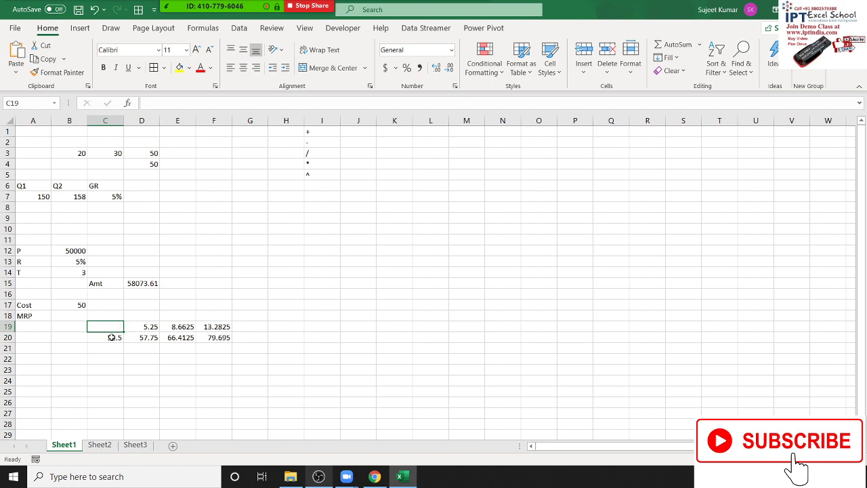
left_click(112, 337)
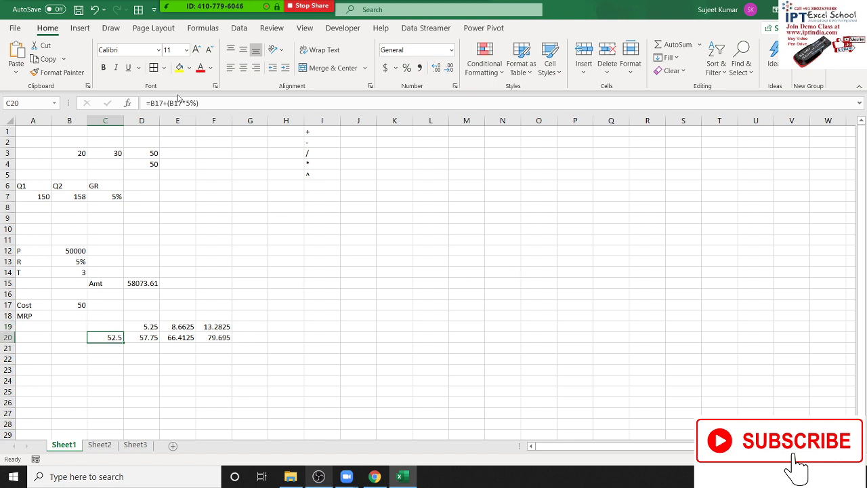
left_click_drag(149, 103, 229, 105)
key("ctrl+c")
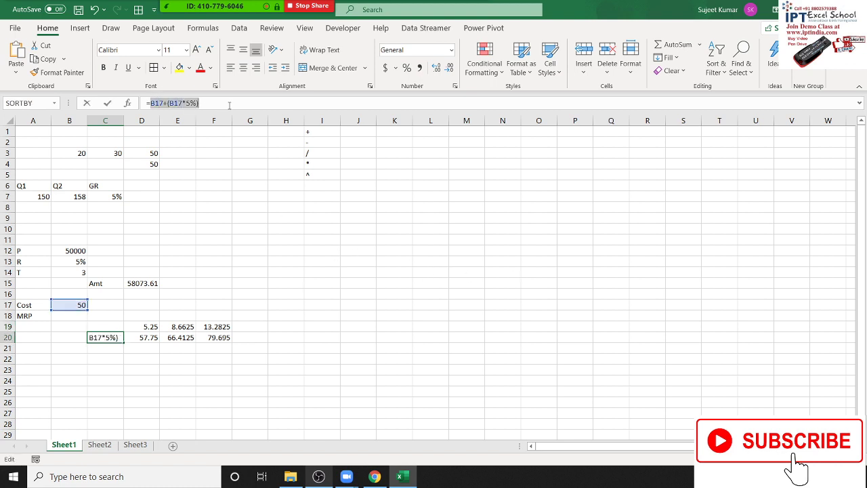
key("Escape")
Replace the C20 references in D19 and D20 with C20's B17-based calculation
double_click(142, 327)
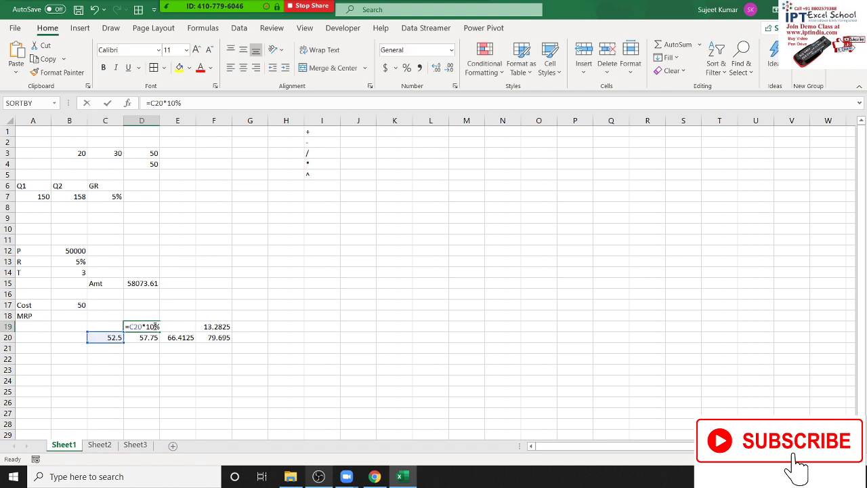
double_click(155, 103)
type("()")
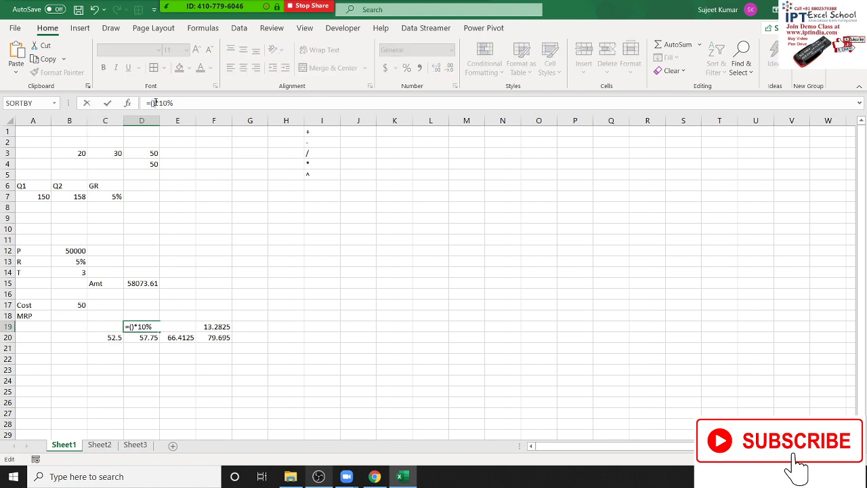
type("B17+B17*5%")
key("Return")
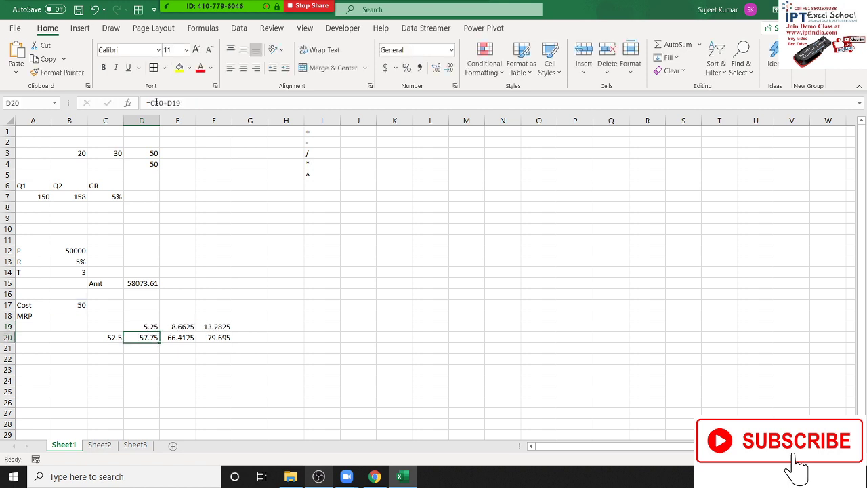
double_click(157, 103)
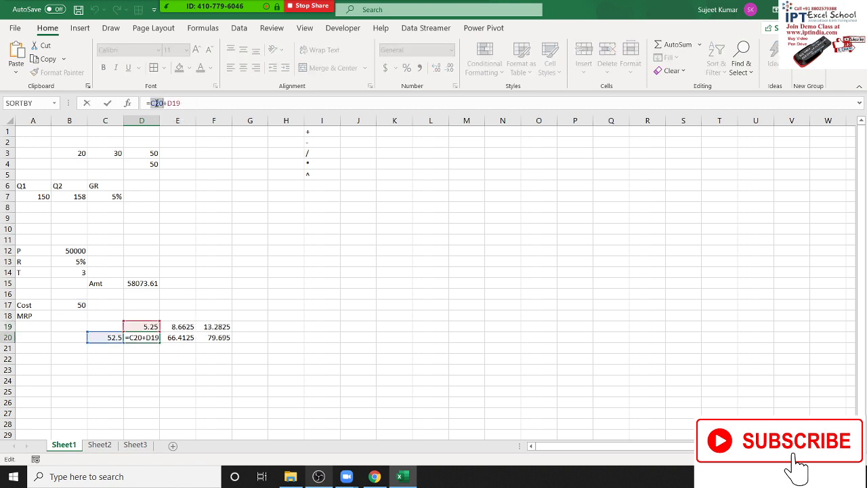
type("(")
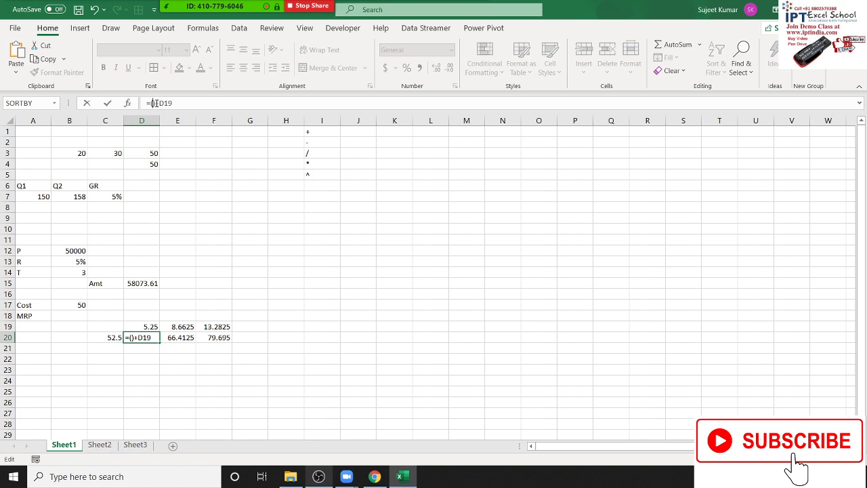
key("ctrl+v")
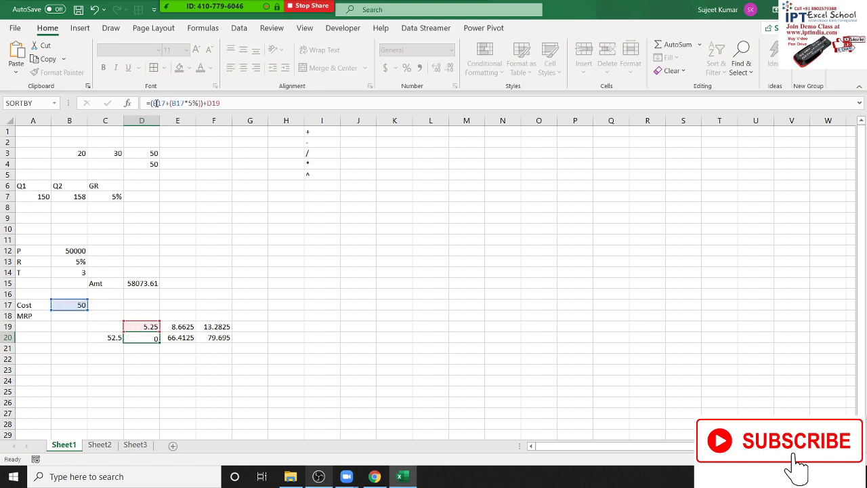
key("Return")
Clear the C20 helper cell and copy D19's calculation
key("Up")
key("Left")
key("Delete")
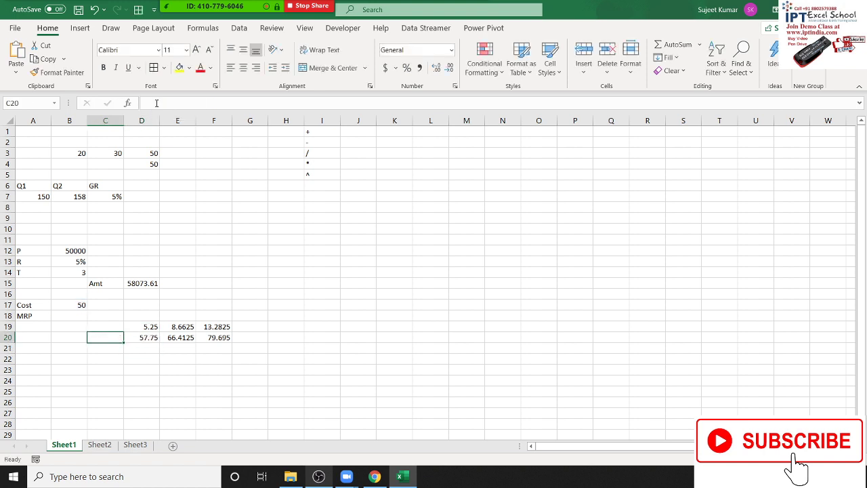
key("Right")
key("Up")
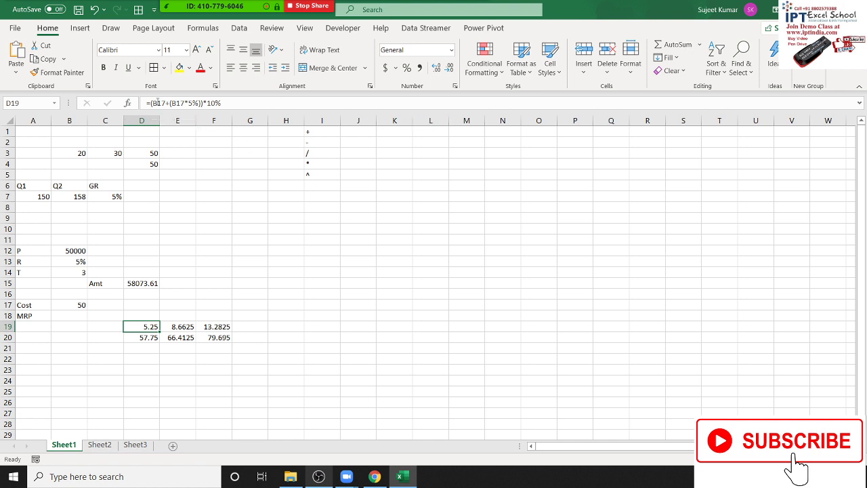
left_click_drag(150, 103, 224, 103)
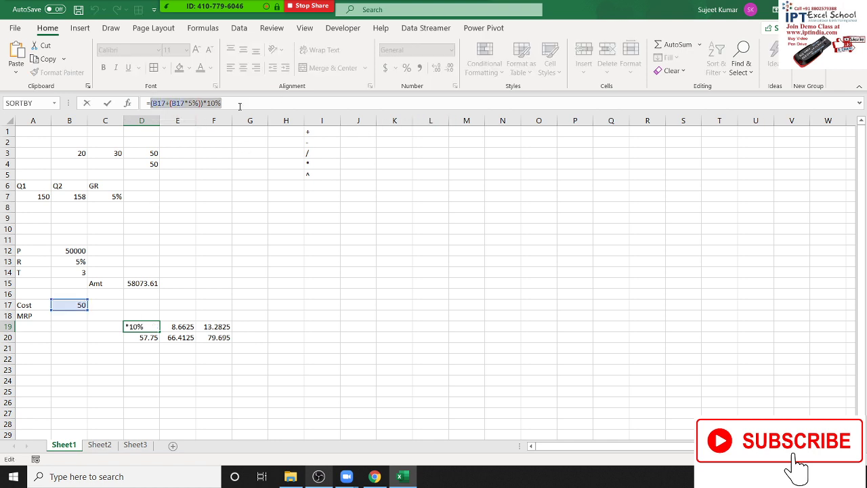
key("ctrl+c")
key("Escape")
Make D20 =(B17+(B17*5%))+((B17+(B17*5%))*10%), still 57.75, and clear D19
key("Down")
type("=")
key("ctrl+v")
type("+D19")
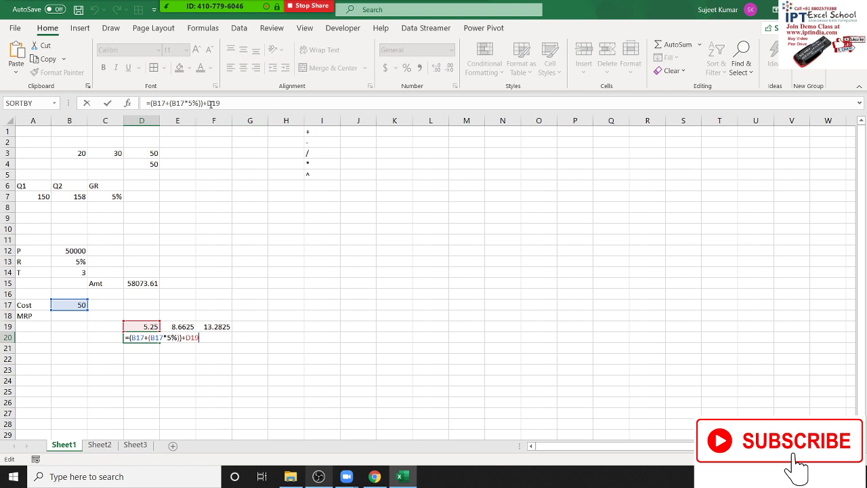
left_click_drag(207, 103, 221, 103)
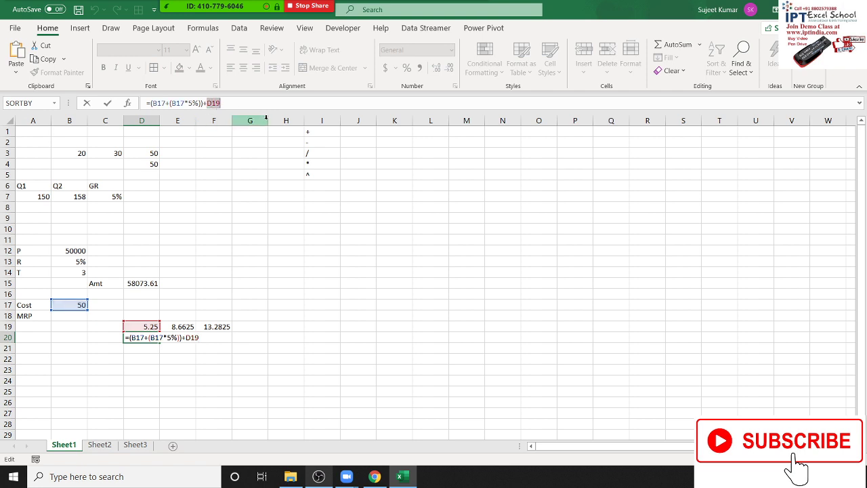
type("()")
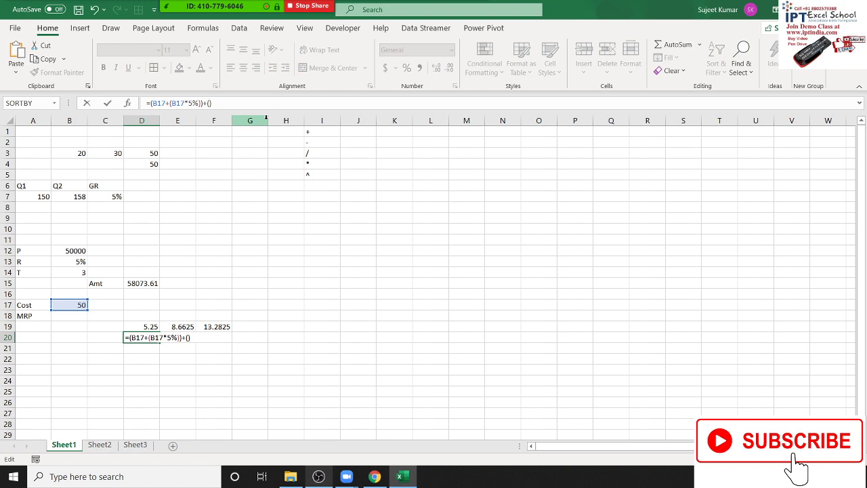
type("(B17+(B17*5%))*10%")
key("Return")
key("Up")
key("Up")
key("Delete")
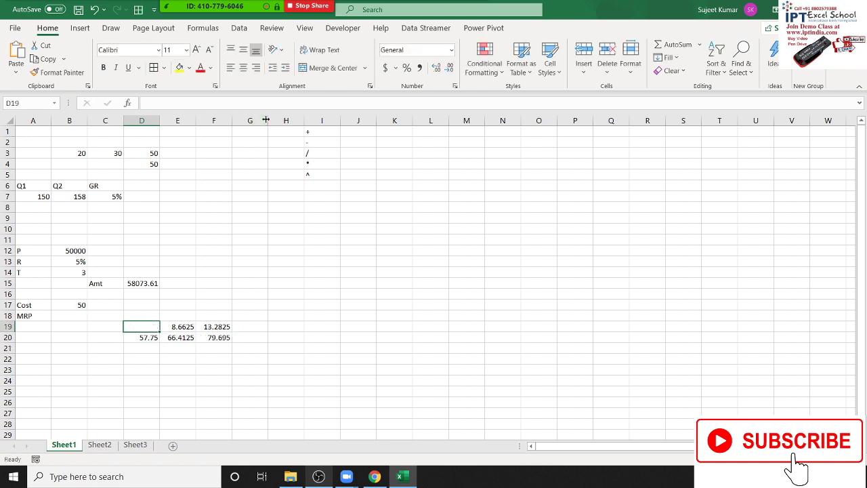
key("Down")
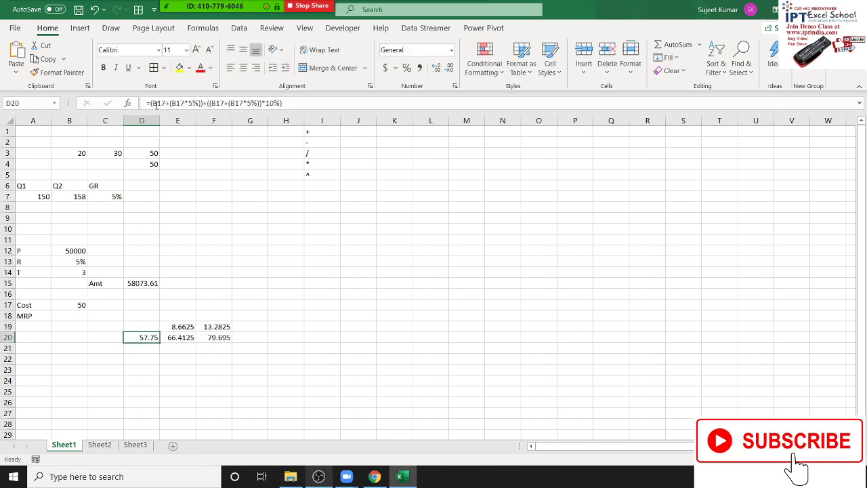
left_click_drag(151, 103, 294, 105)
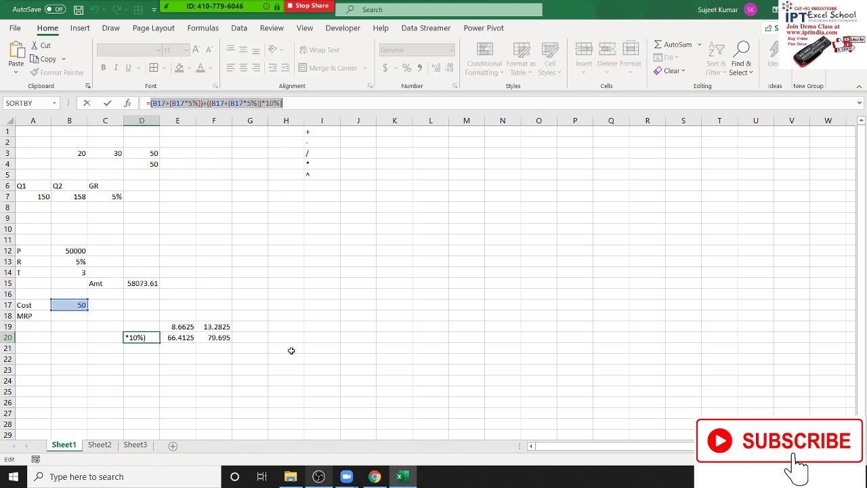
key("ctrl+Return")
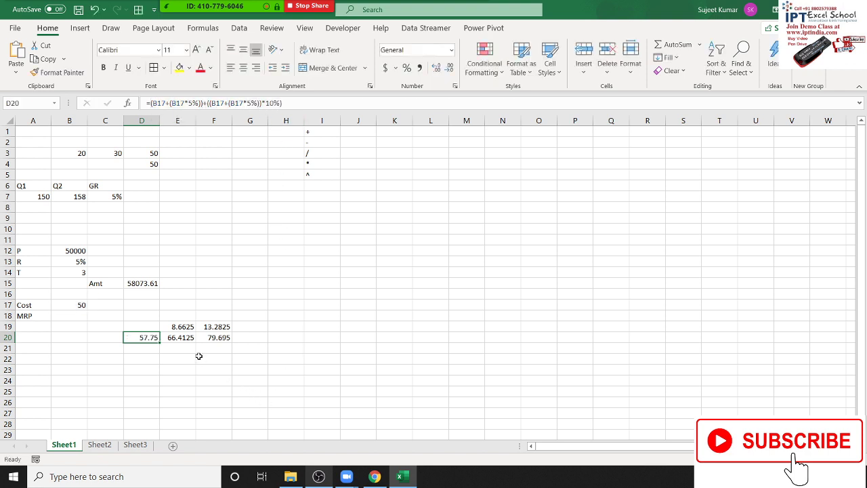
Replace the D20 references in E19 and E20 with D20's pasted calculation
left_click(181, 330)
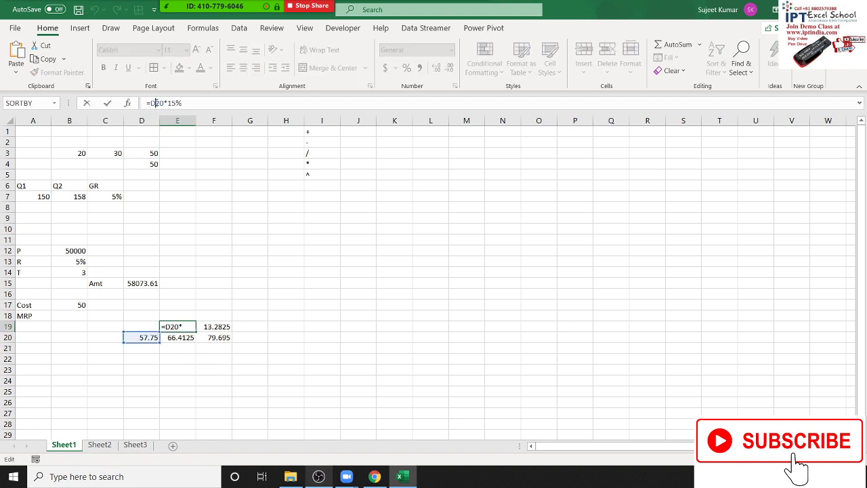
double_click(156, 103)
type("()")
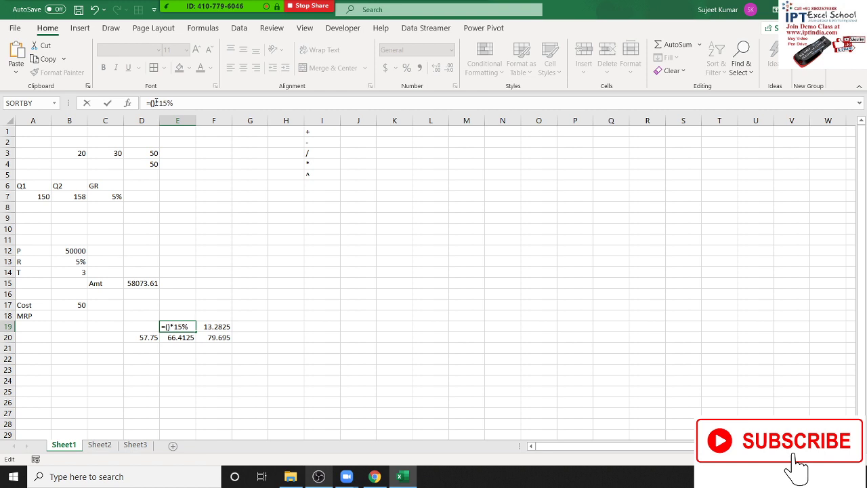
key("ctrl+v")
key("Return")
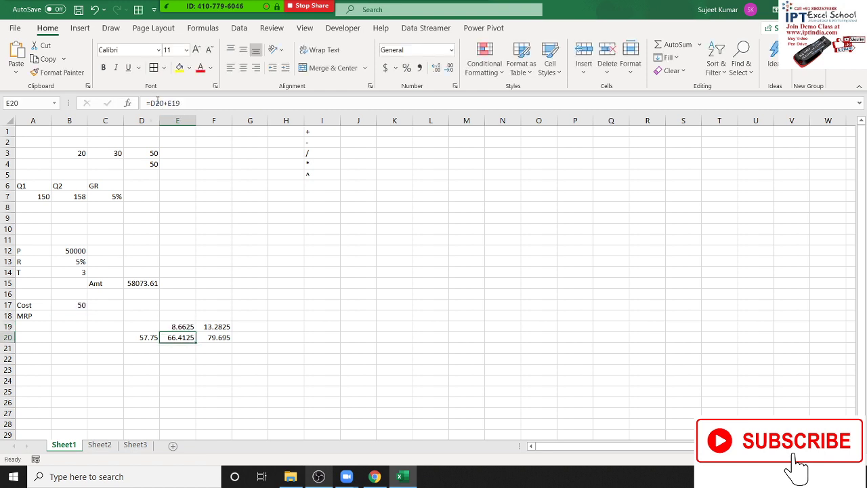
double_click(156, 103)
type("(")
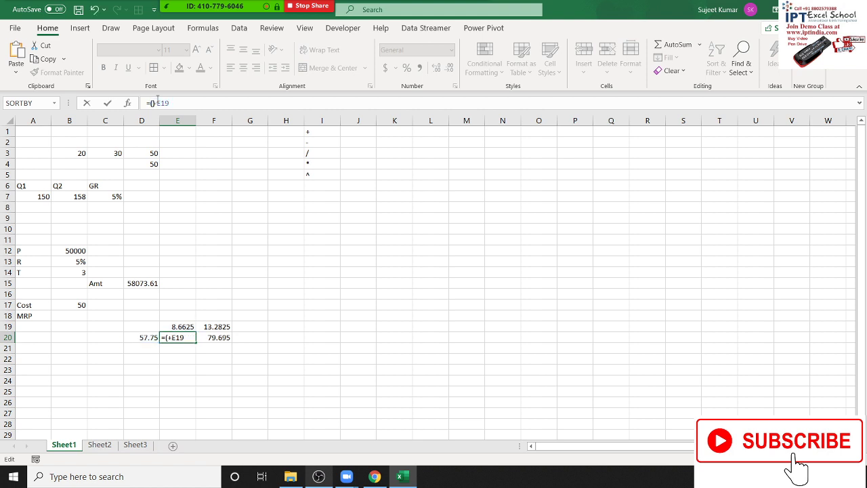
type(")")
key("ctrl+v")
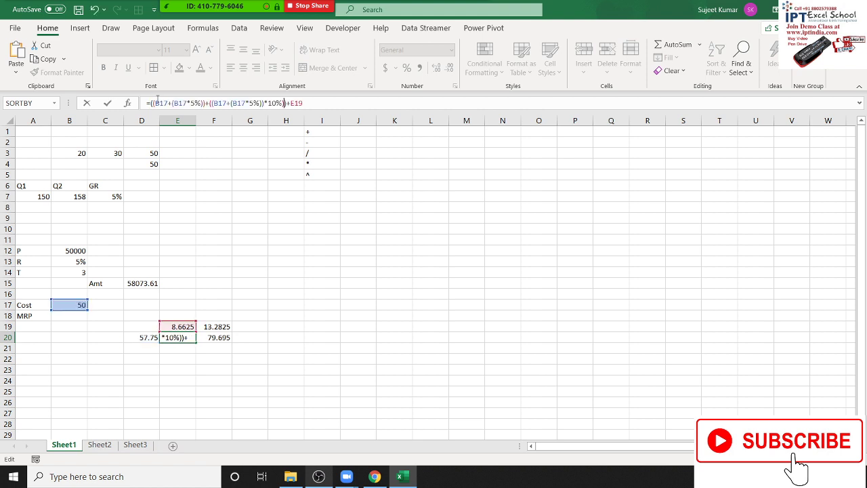
key("Return")
Clear the D20 helper cell and copy E19's calculation
key("Up")
key("Left")
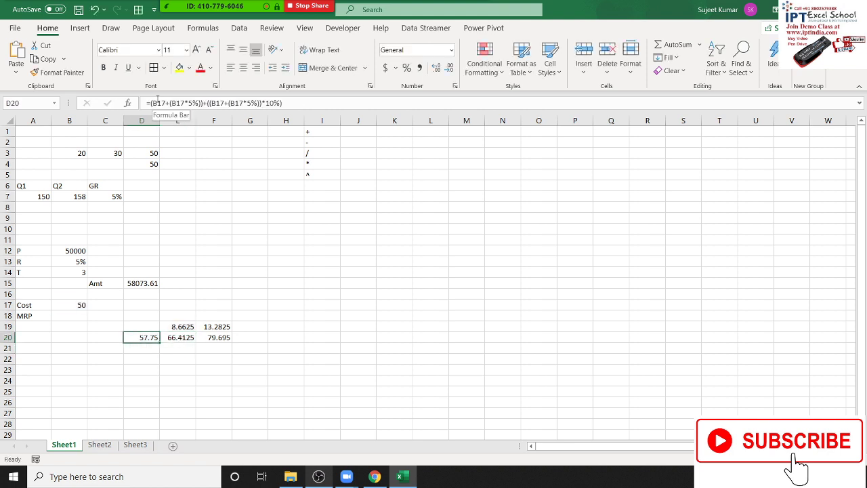
key("Delete")
key("Up")
key("Right")
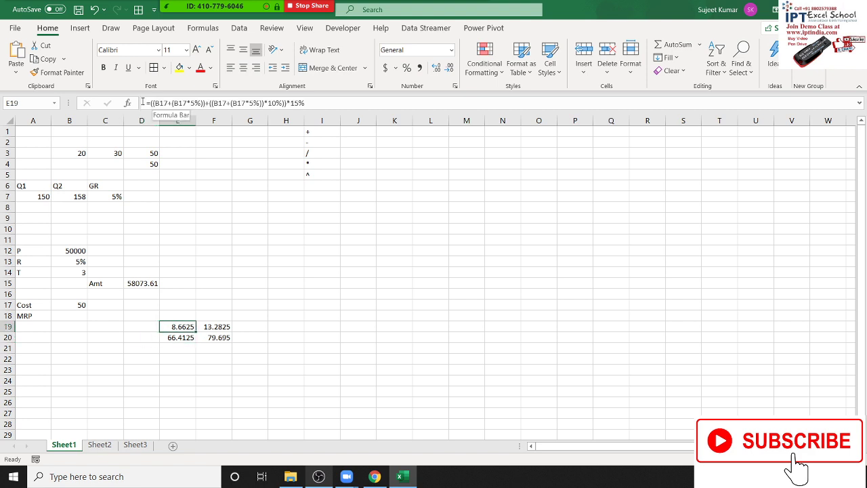
left_click_drag(151, 102, 306, 103)
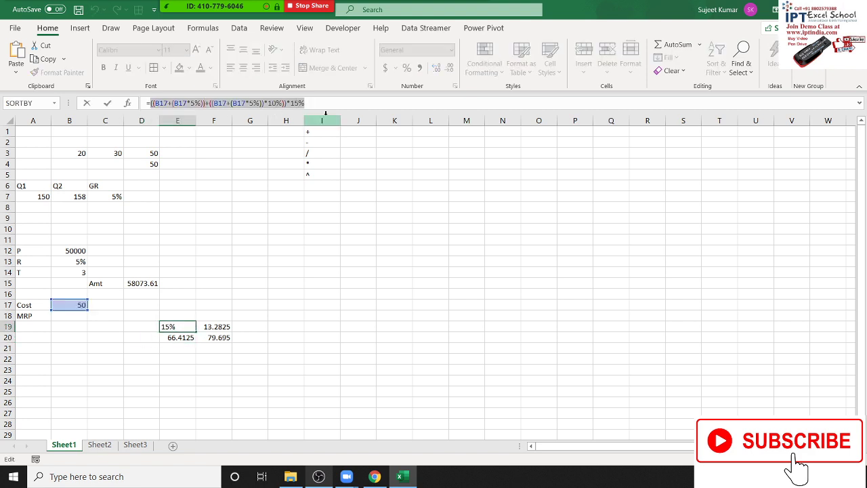
key("Return")
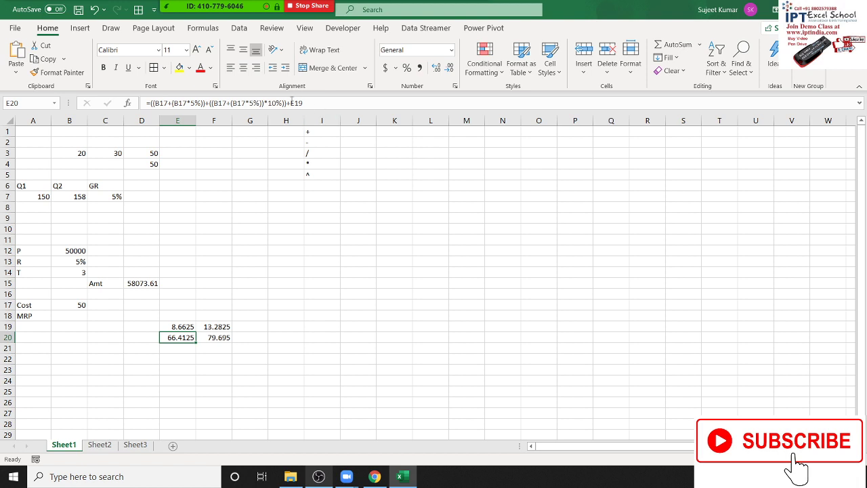
Substitute E19's calculation into E20 so it computes 66.4125, then clear E19
double_click(296, 103)
key("BackSpace")
type("()")
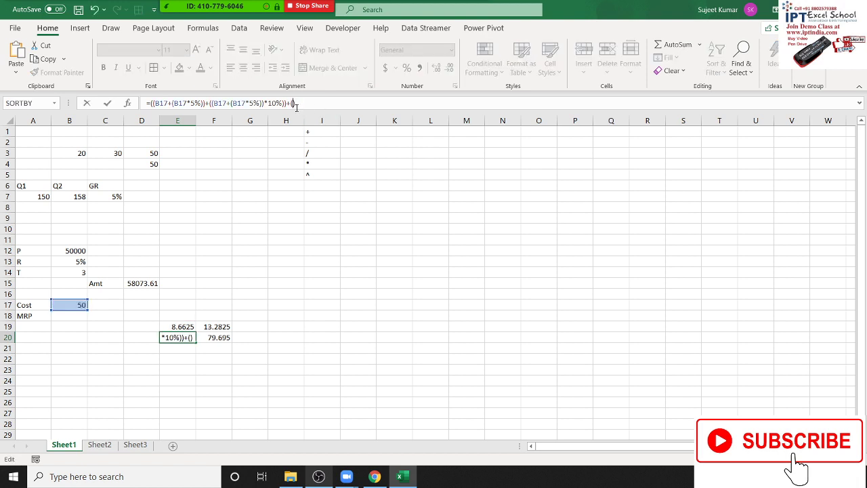
key("ctrl+v")
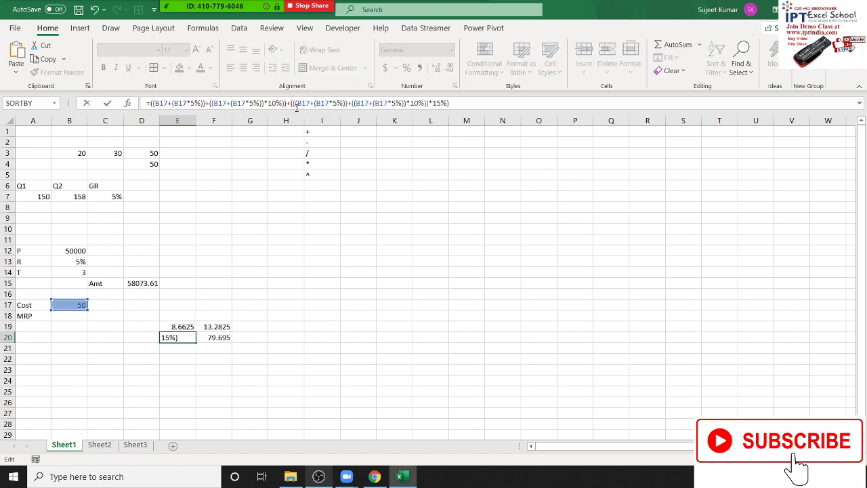
key("ctrl+Return")
key("Up")
key("Delete")
key("Down")
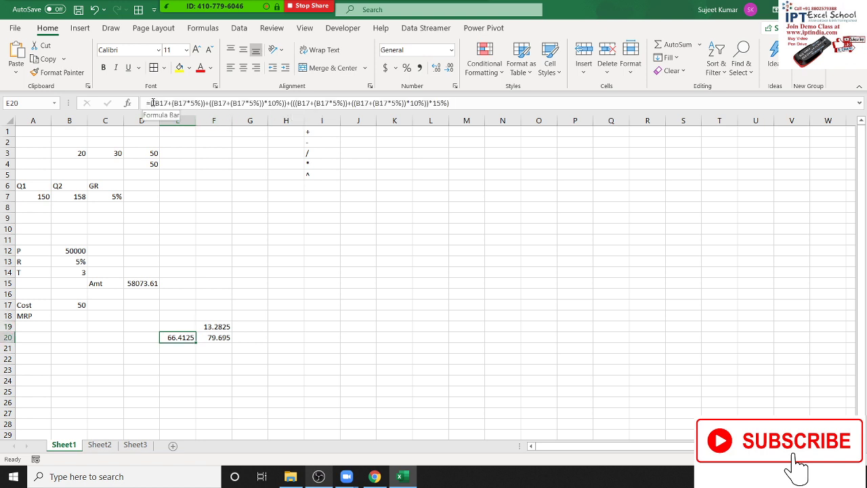
left_click_drag(150, 103, 533, 113)
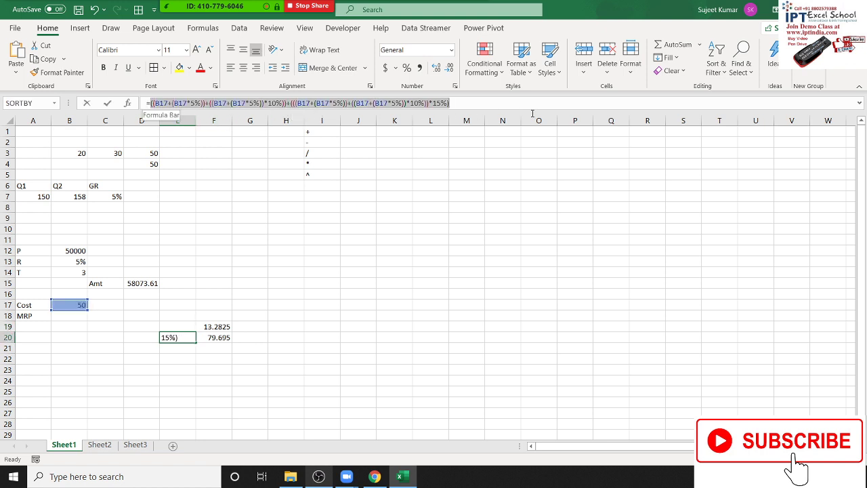
Replace the E20 references in F19 and F20 with the pasted B17-based expression
key("Escape")
double_click(223, 326)
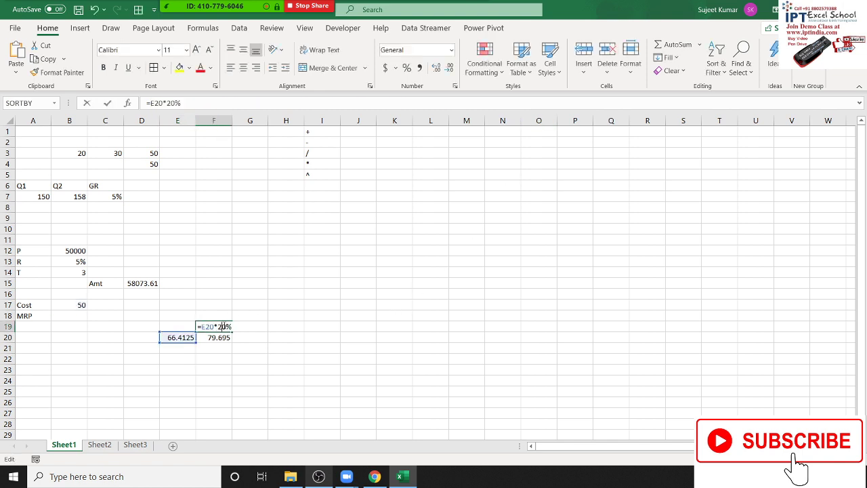
double_click(206, 327)
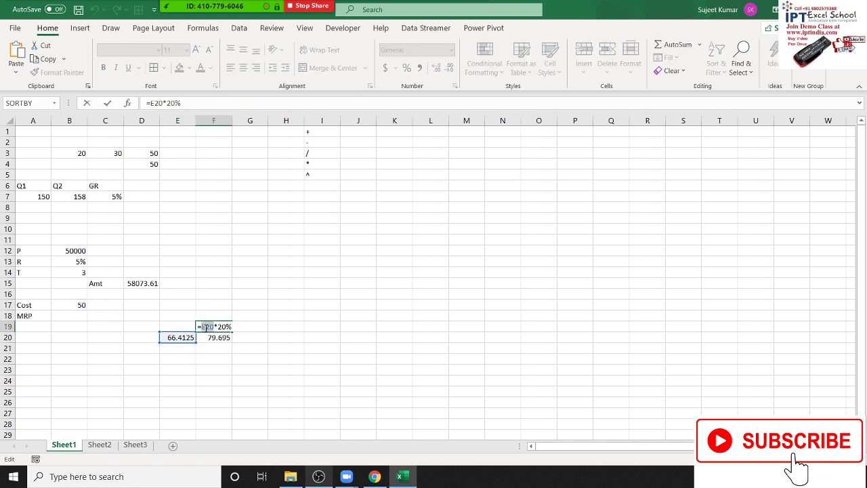
type("(")
key("BackSpace")
key("ctrl+v")
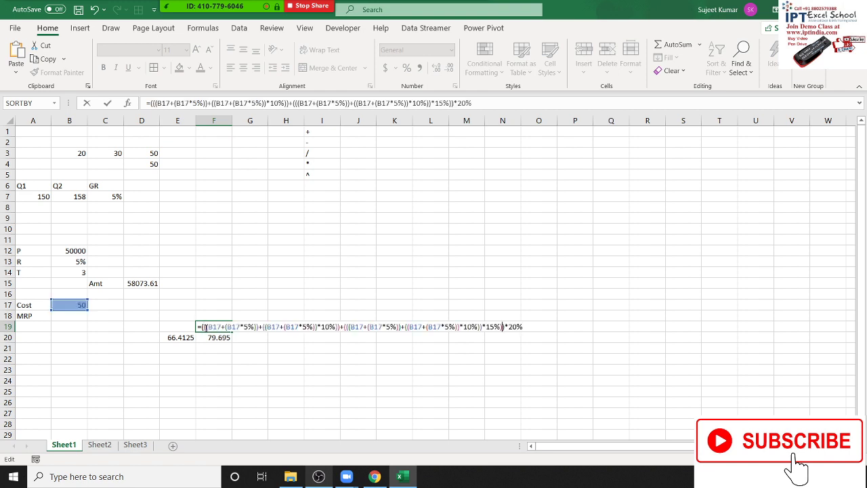
key("Return")
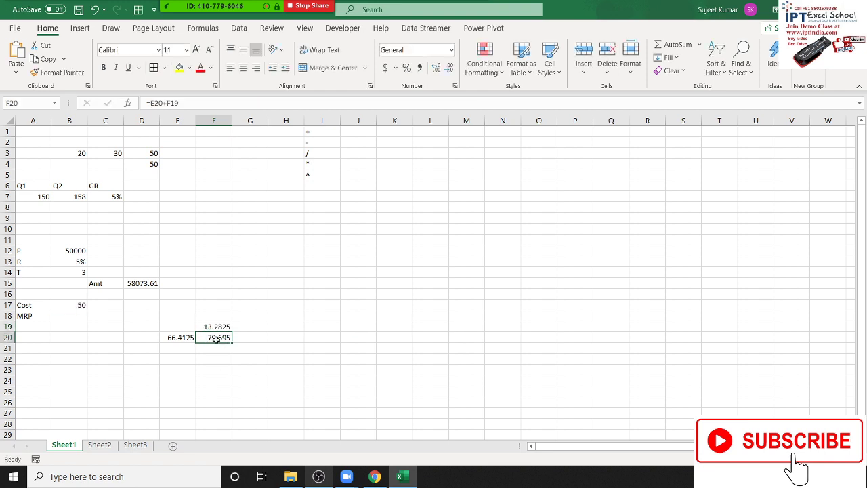
double_click(208, 338)
double_click(208, 337)
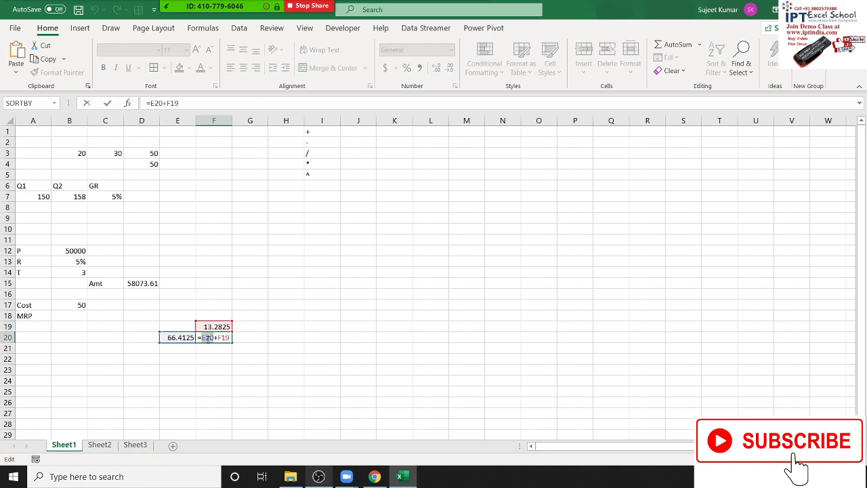
type("()")
key("ctrl+v")
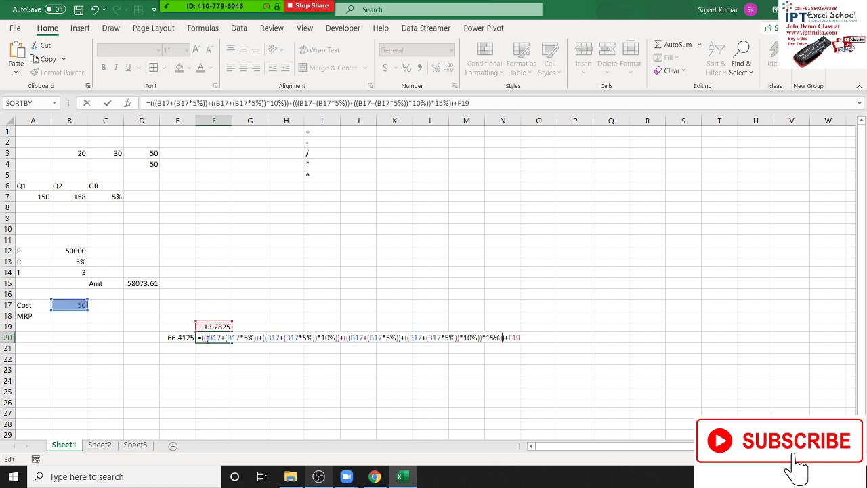
key("Return")
Clear the E20 helper cell and copy F19's full formula
key("Up")
key("Left")
key("Delete")
key("Up")
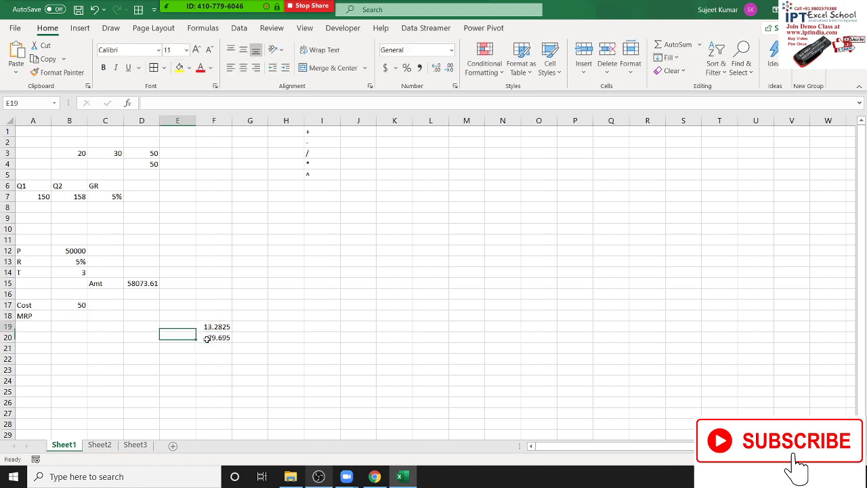
key("Right")
key("Delete")
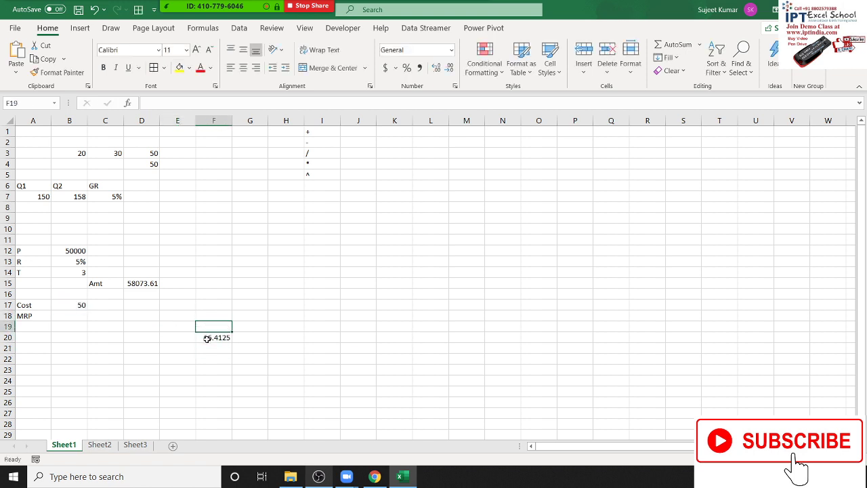
key("ctrl+z")
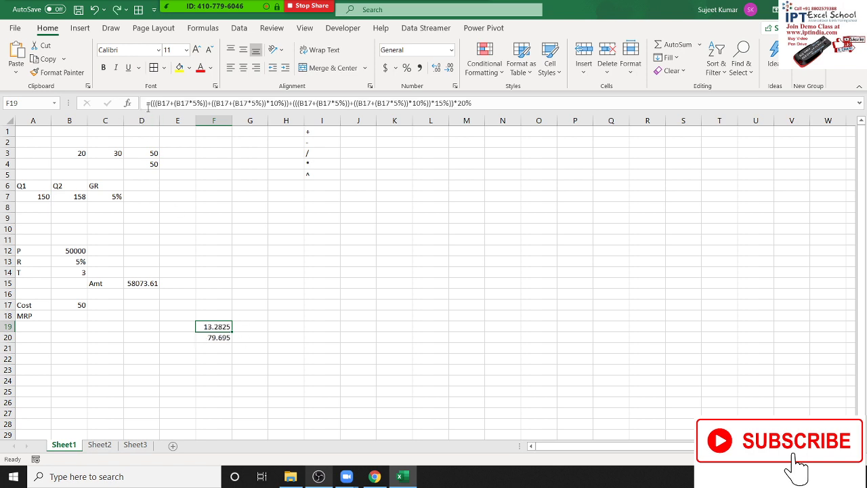
left_click(149, 104)
left_click_drag(148, 103, 473, 103)
key("ctrl+c")
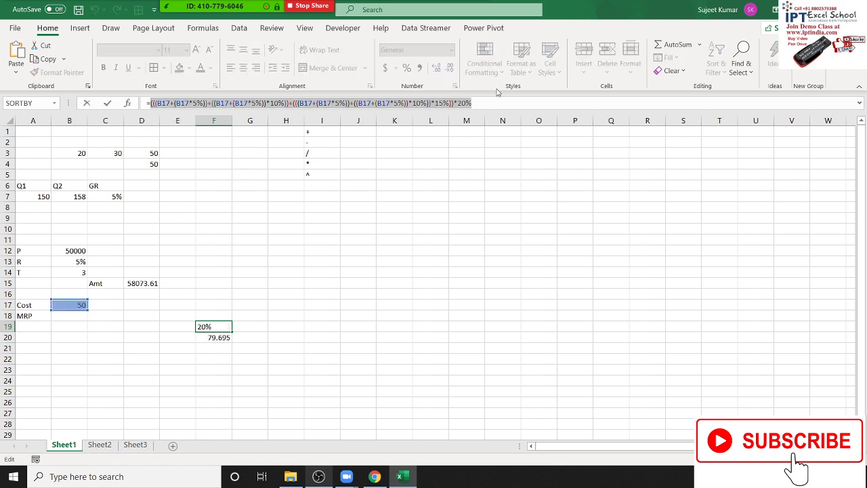
key("Escape")
Paste F19's expression in brackets into F20 so it gives 79.695, then clear F19
left_click(221, 336)
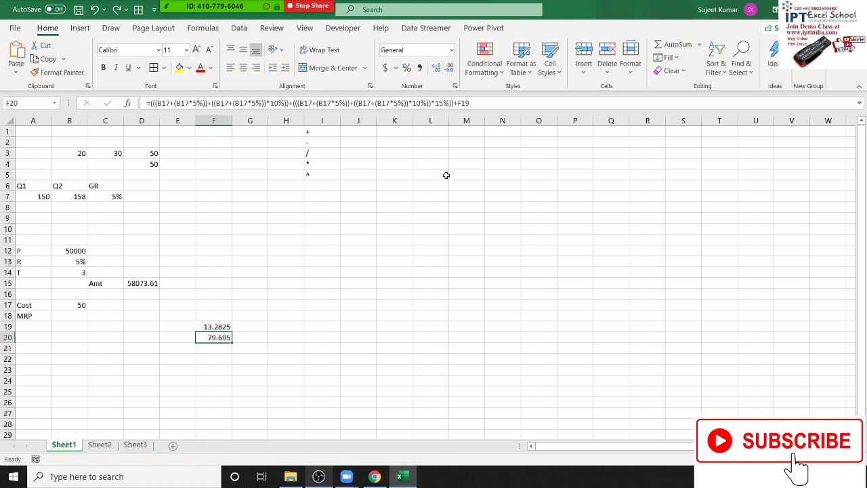
double_click(463, 103)
type("(")
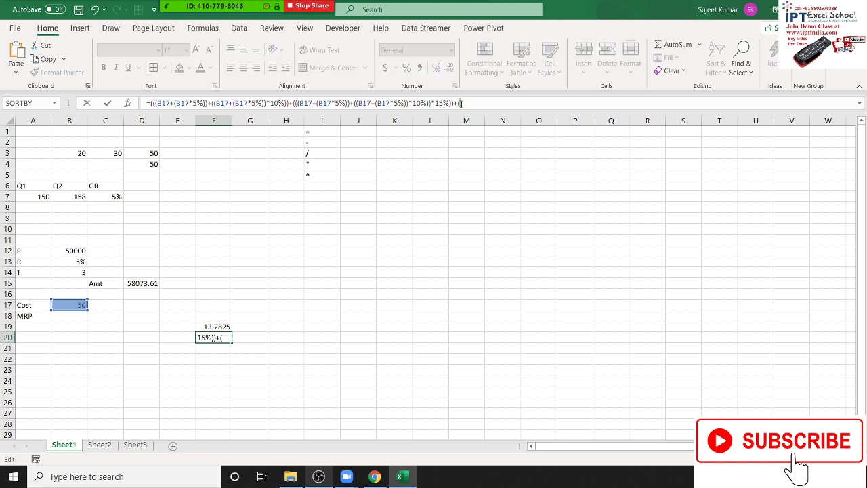
type(")")
key("ctrl+v")
key("Return")
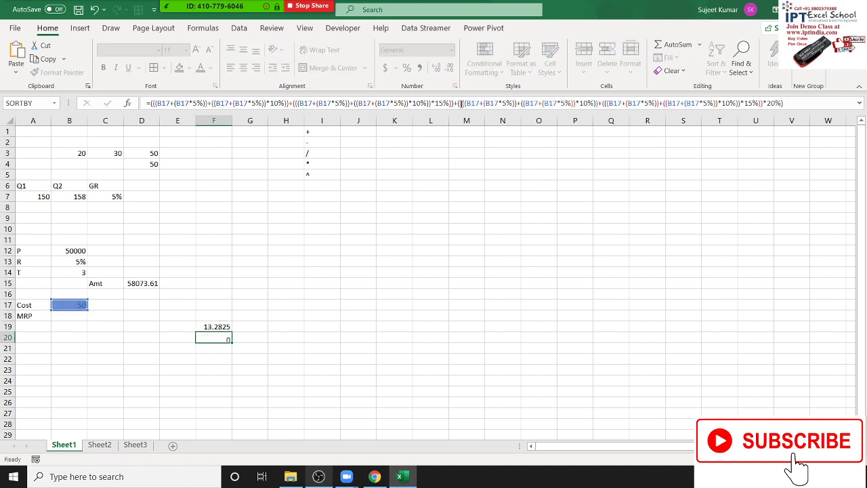
key("Up")
key("Delete")
key("Down")
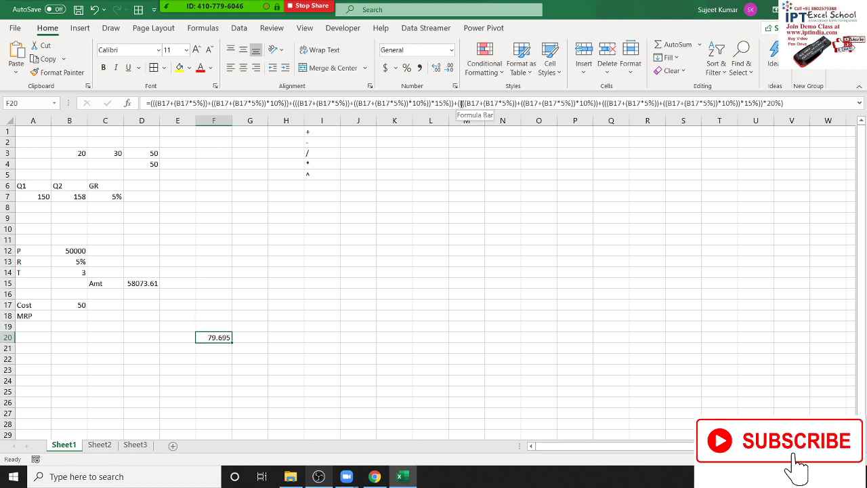
Move F20's nested formula into MRP cell B18 so it shows 79.695
left_click(73, 315)
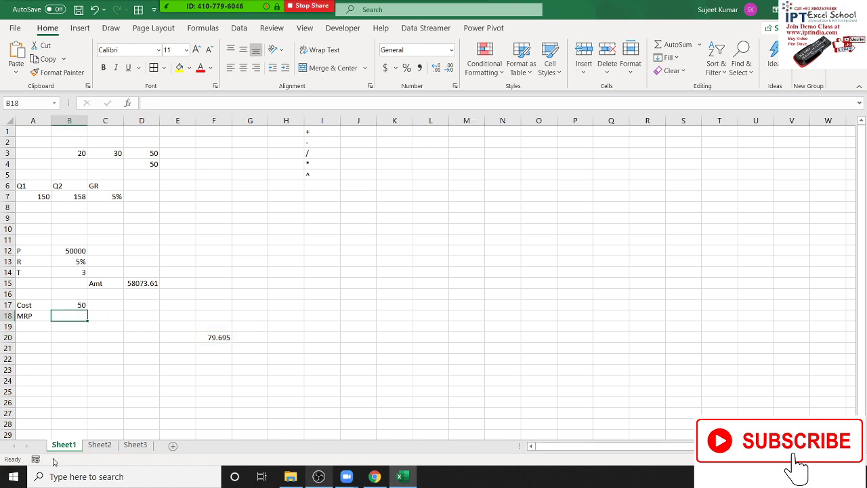
left_click(219, 342)
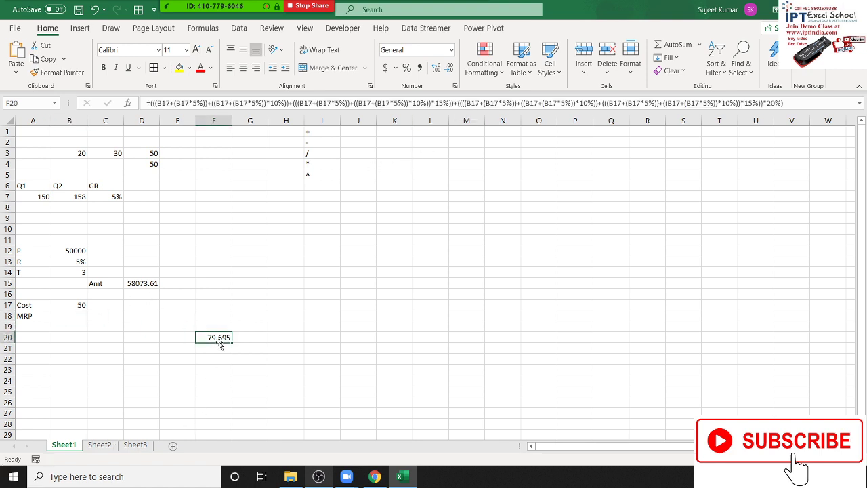
key("ctrl+c")
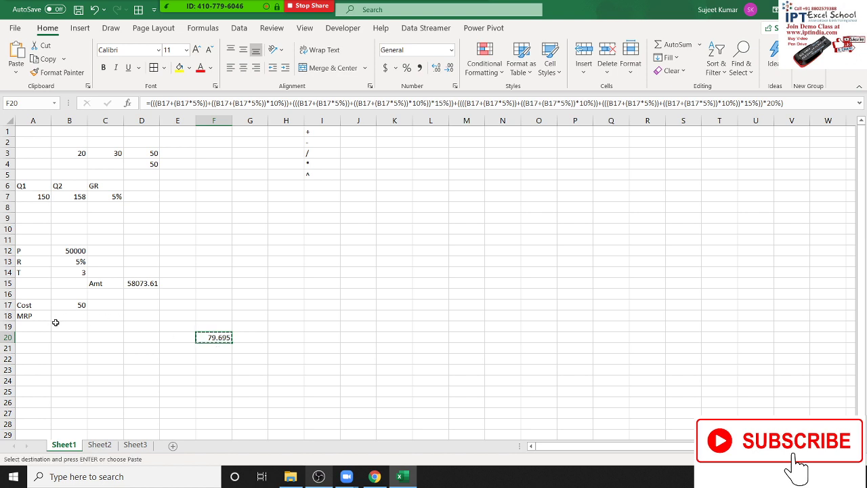
left_click(60, 319)
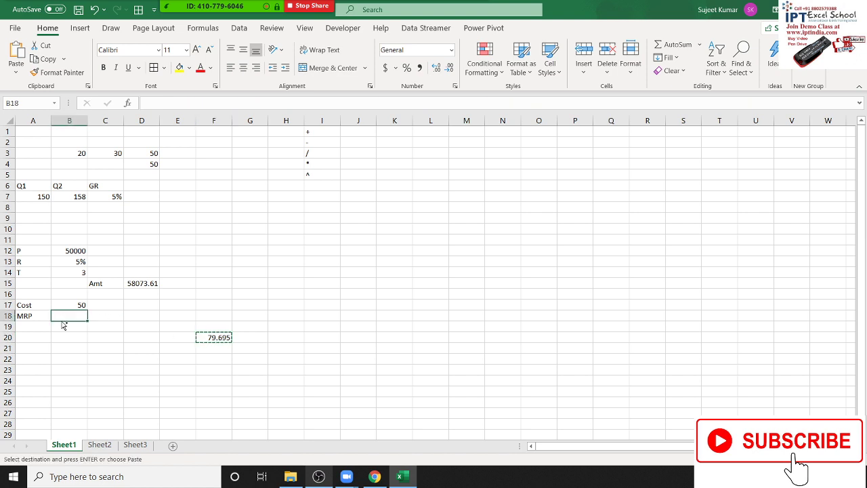
key("Return")
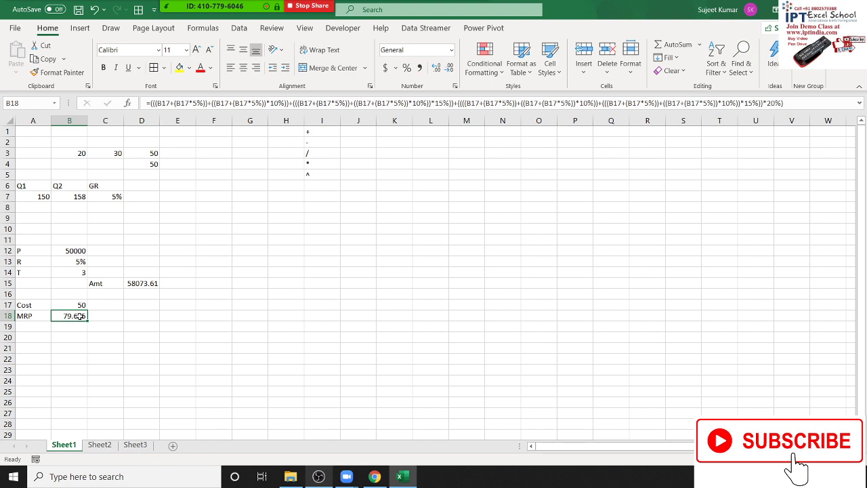
double_click(80, 316)
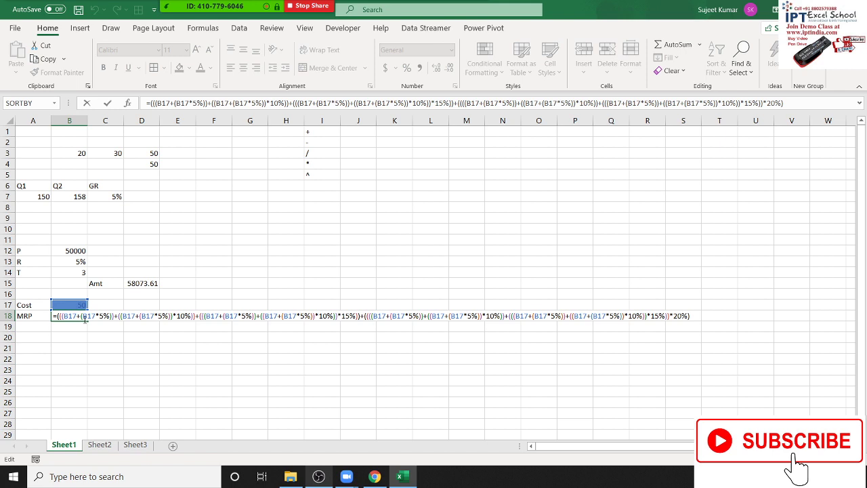
key("ctrl+Return")
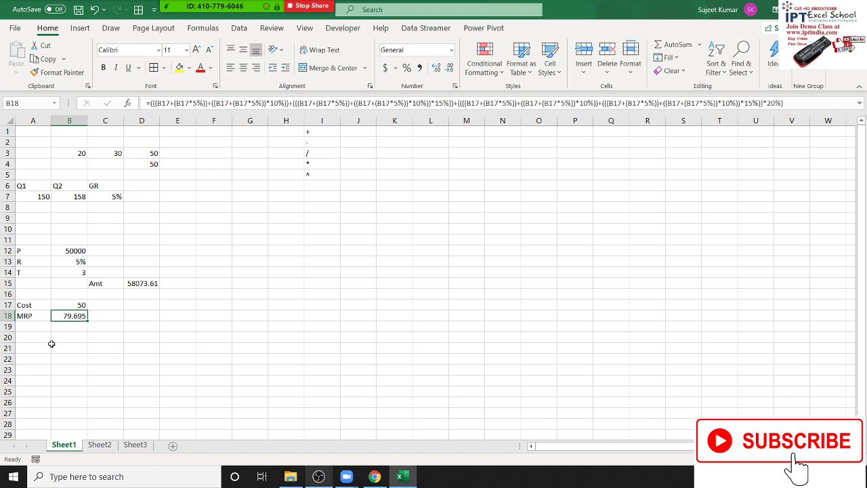
Show Zoom's meeting participants list over the spreadsheet
mouse_move(295, 12)
left_click(208, 15)
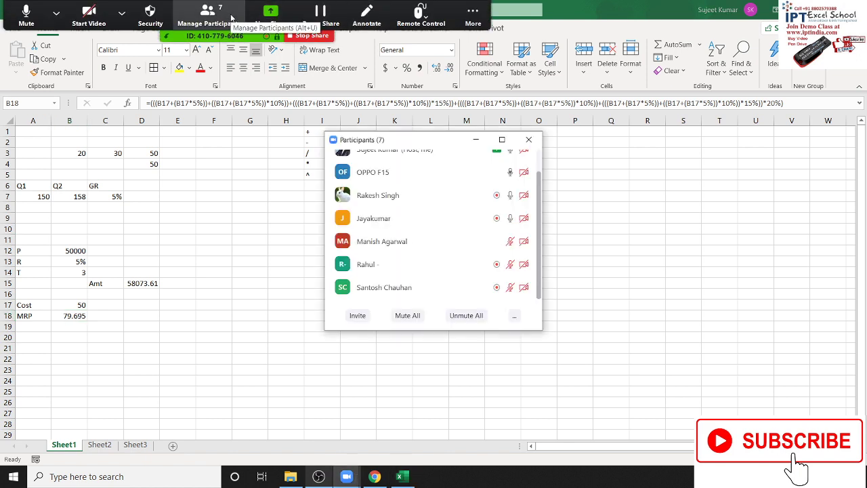
mouse_move(528, 209)
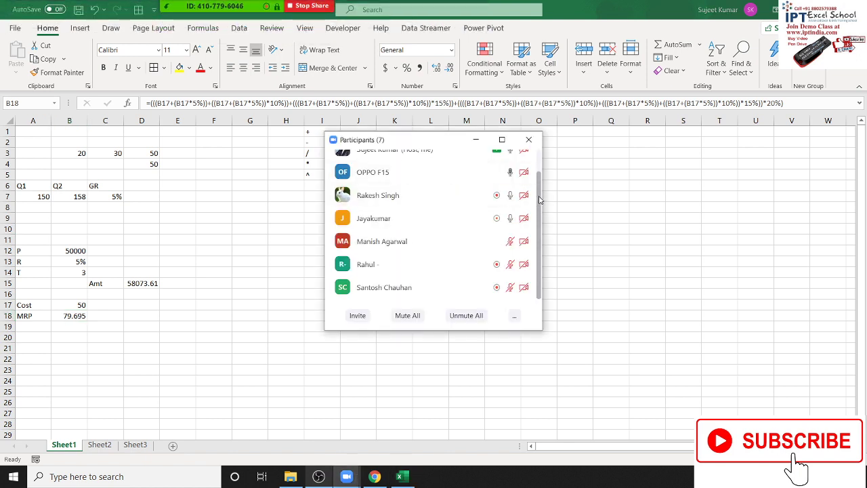
scroll(542, 202, "up", 1)
scroll(542, 202, "down", 1)
Select cells C7, B12 and the Cost cell B17 in turn
left_click(95, 193)
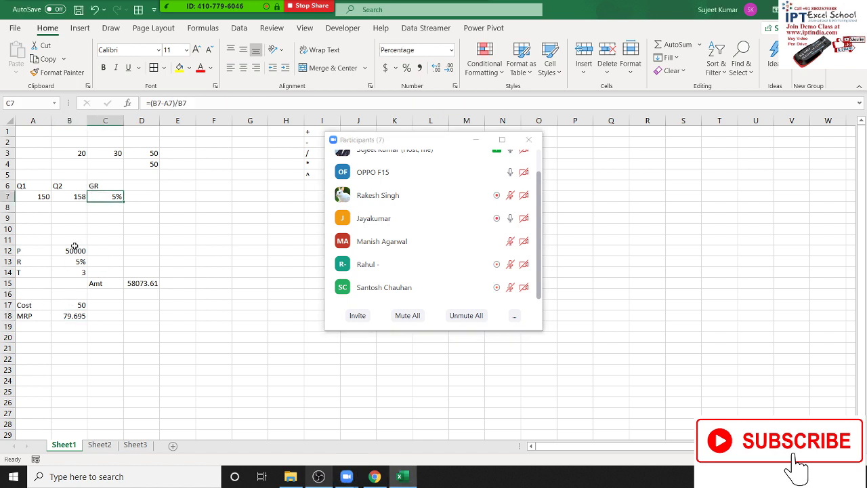
left_click(75, 252)
left_click(79, 307)
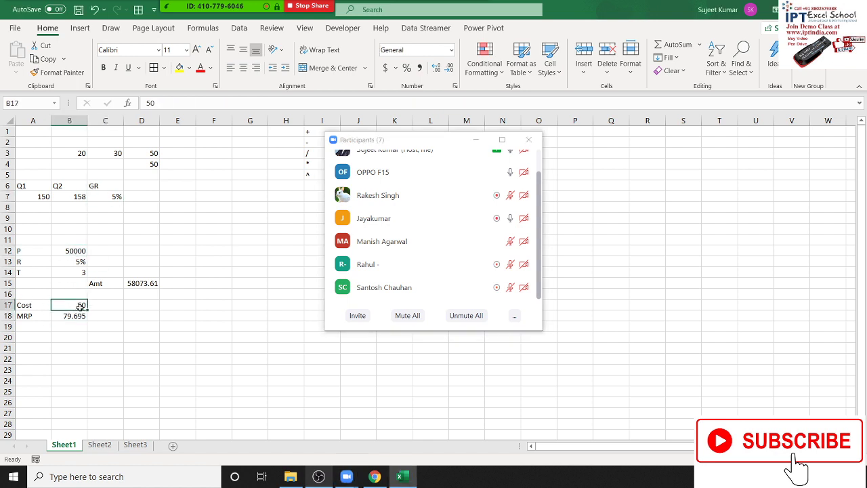